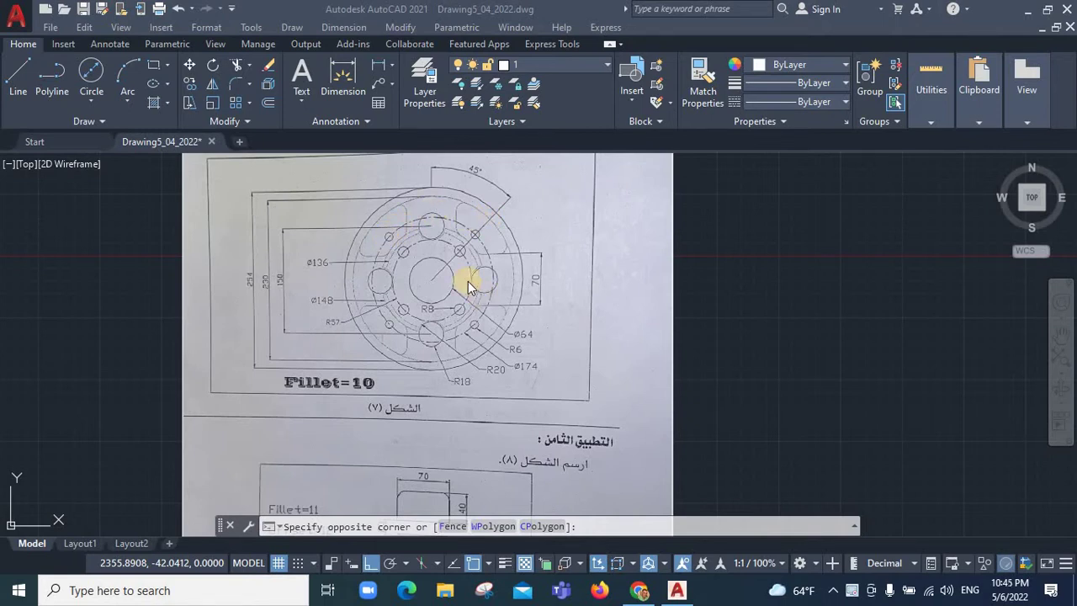
Make the axe layer current and draw the 200-unit horizontal center axis
left_click(542, 64)
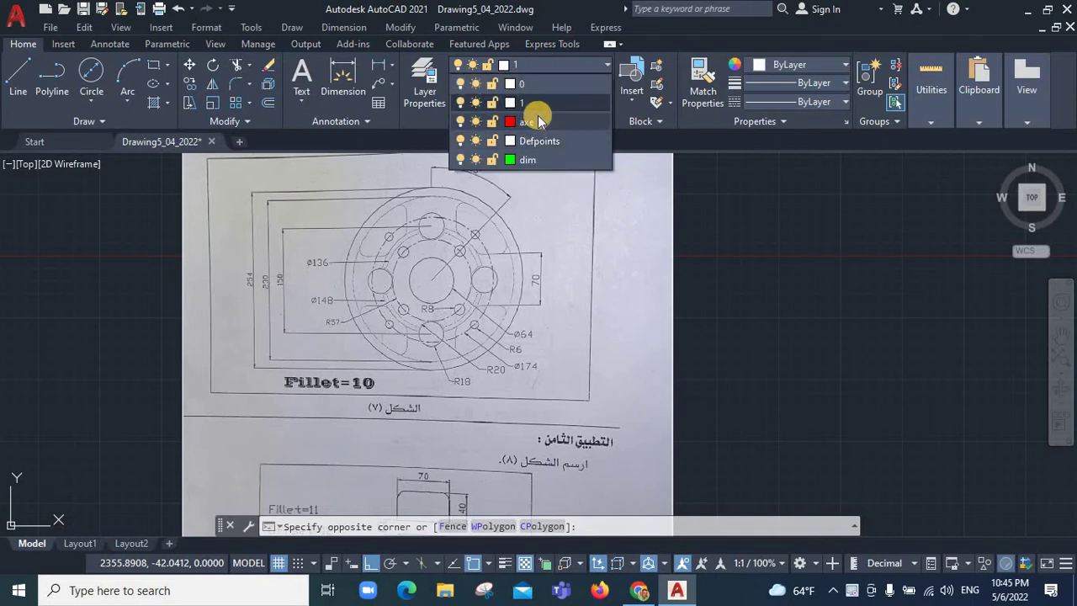
left_click(539, 122)
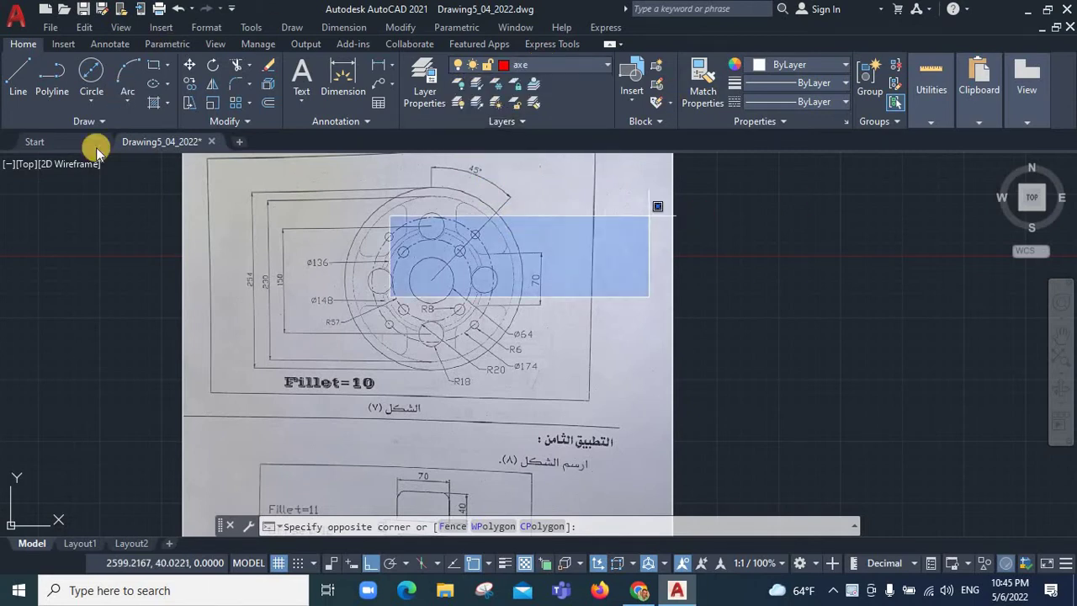
left_click(18, 85)
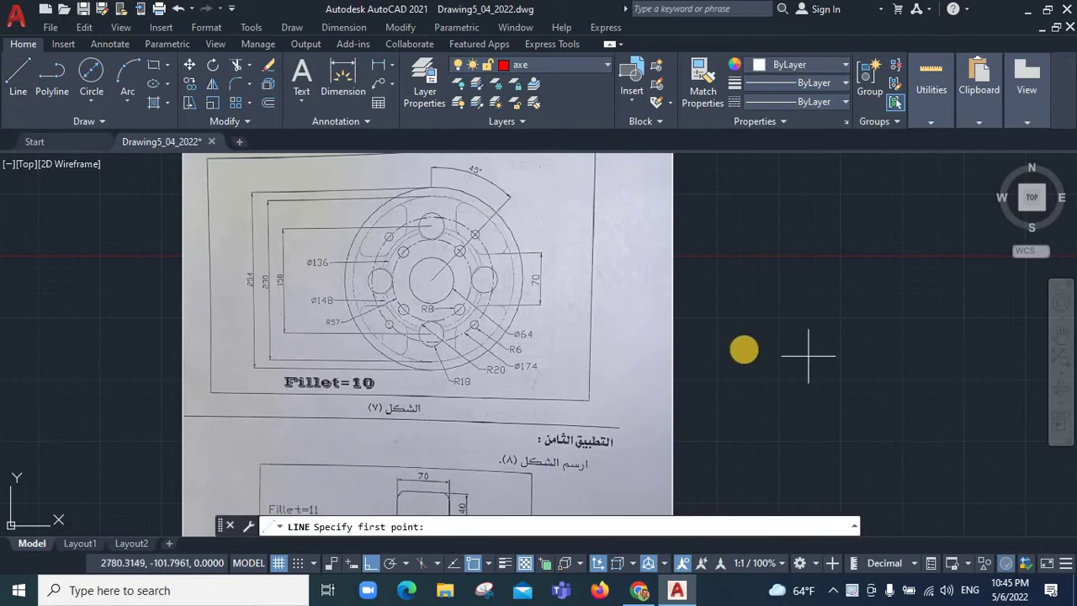
scroll(841, 395, "down", 3)
left_click(896, 409)
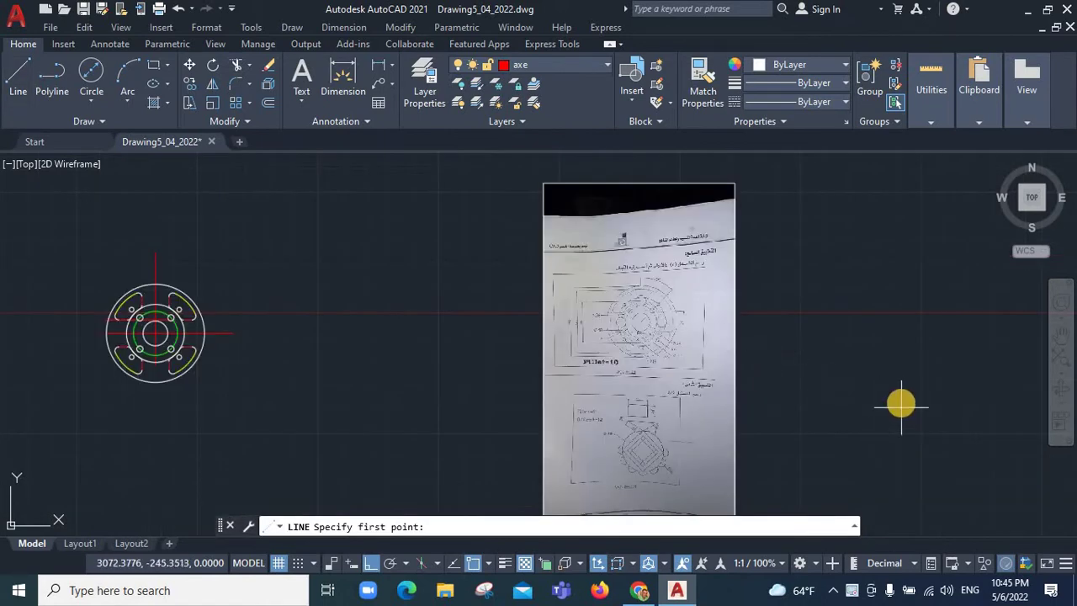
scroll(951, 409, "up", 3)
type("2")
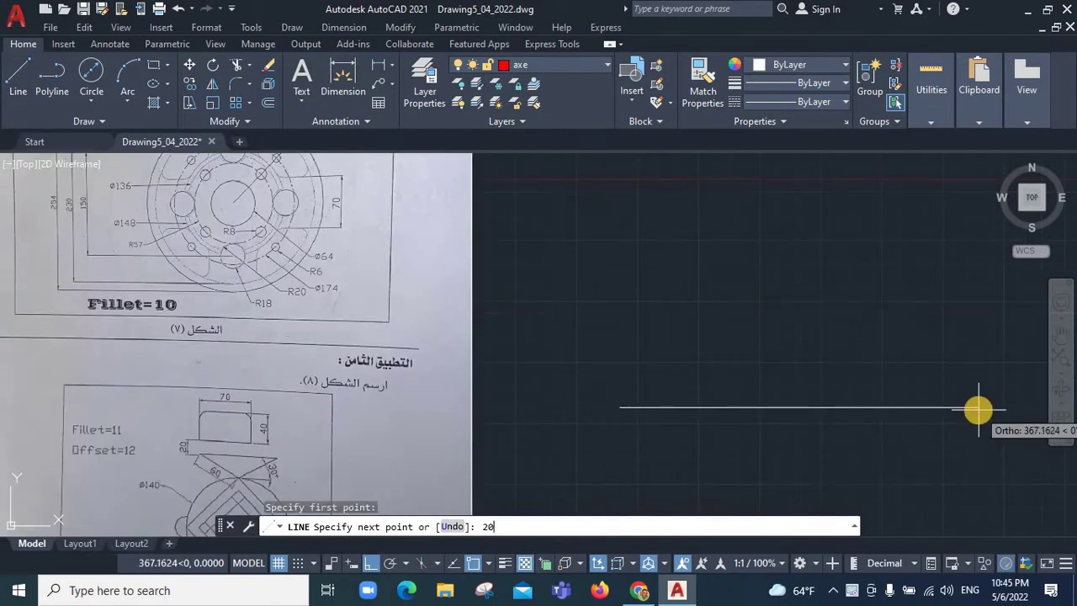
type("0")
key("Return")
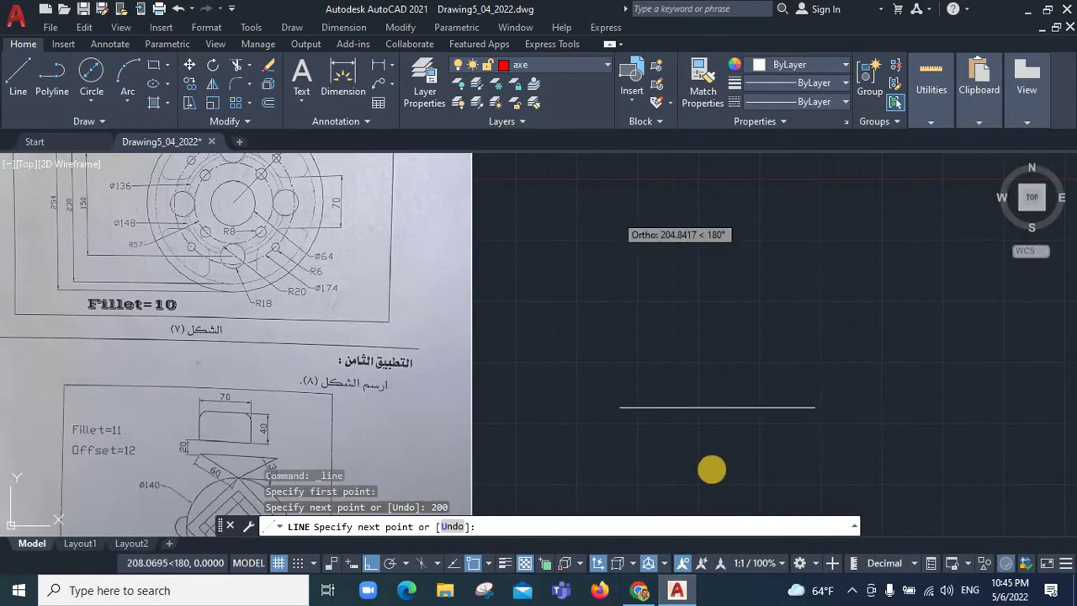
key("Escape")
Move the new horizontal line onto the axe layer
left_click(584, 377)
left_click(866, 456)
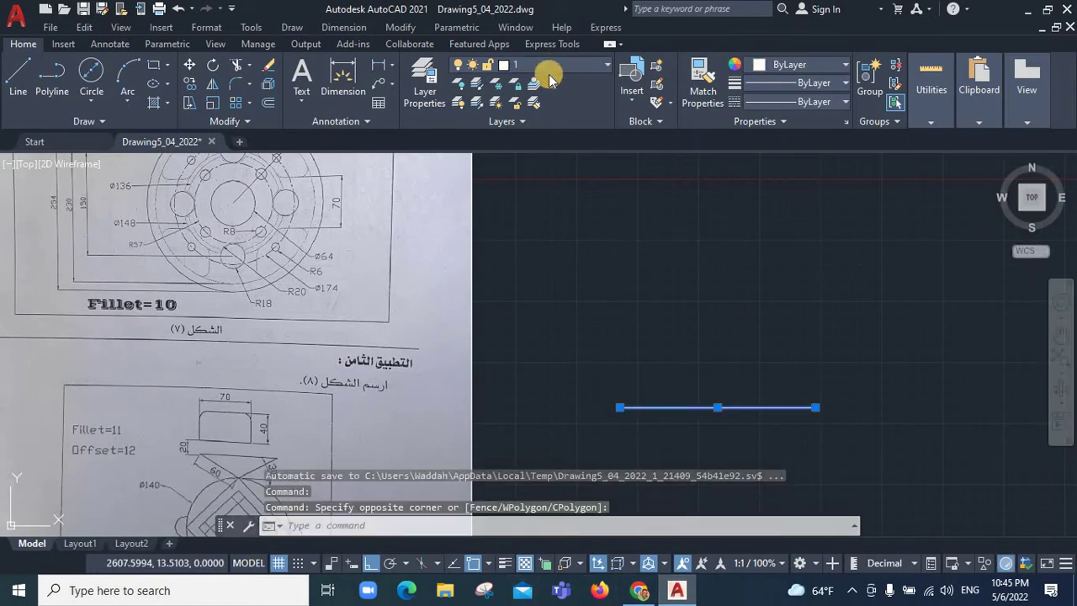
left_click(549, 67)
left_click(541, 128)
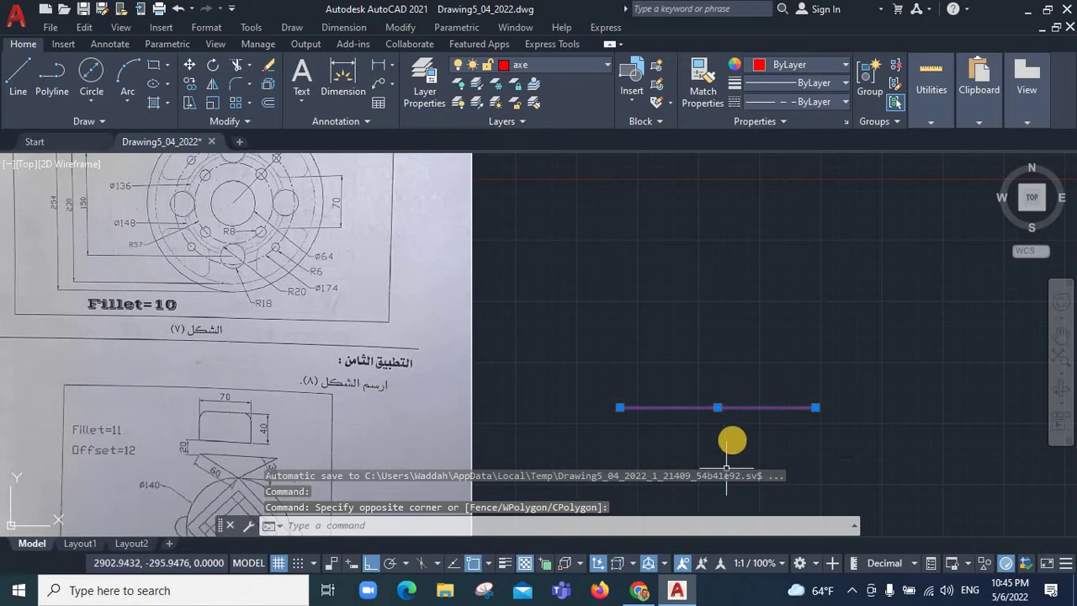
scroll(731, 437, "up", 4)
scroll(732, 429, "up", 4)
scroll(732, 421, "down", 6)
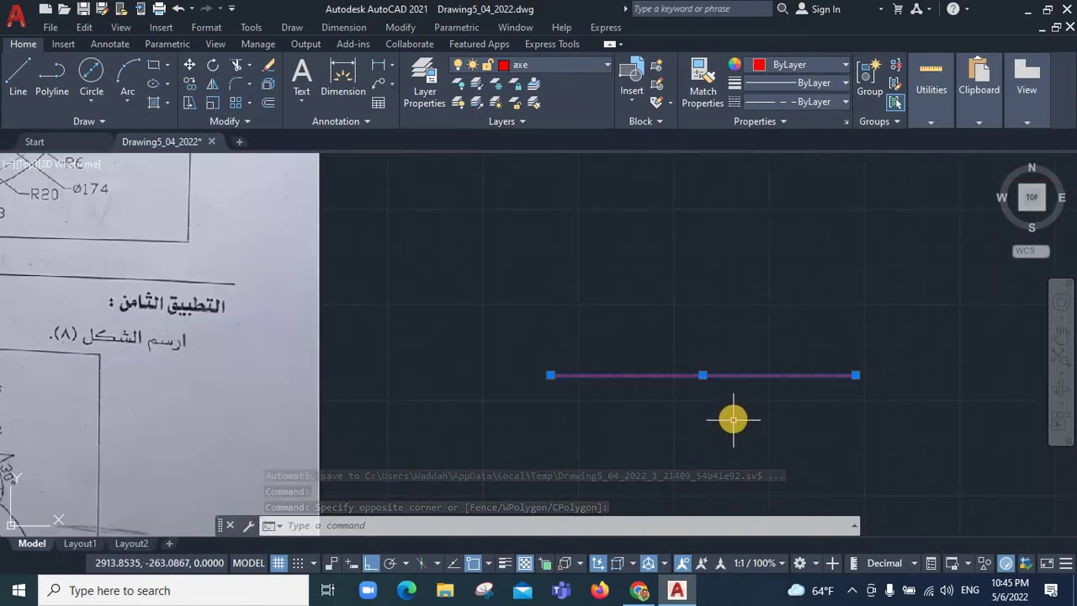
key("Escape")
key("Escape")
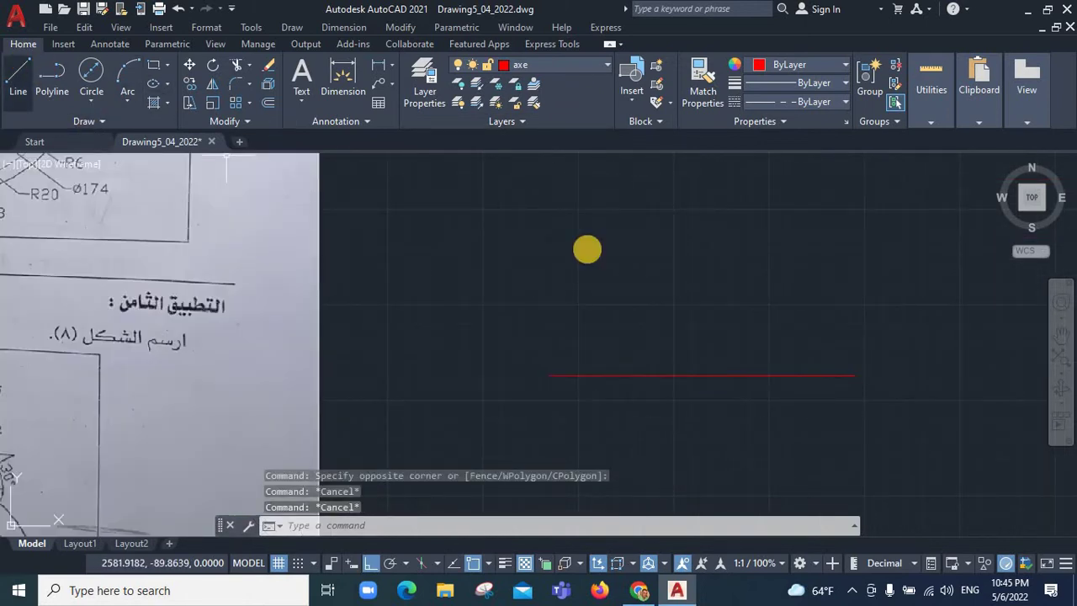
Draw the vertical center axis crossing the horizontal one with LINE
type("l")
key("Return")
left_click(695, 236)
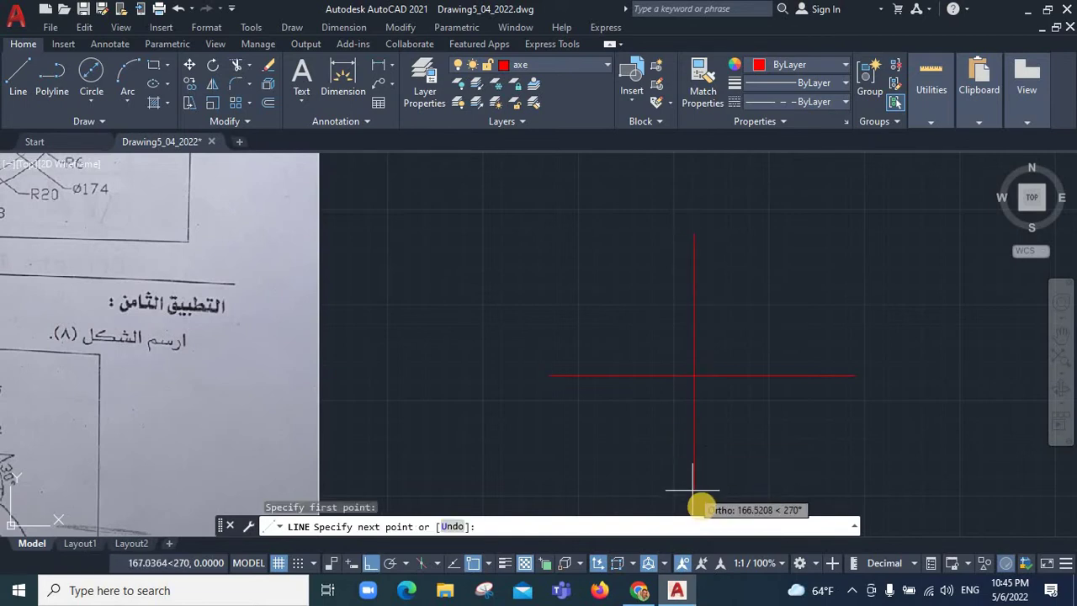
left_click(715, 495)
right_click(790, 495)
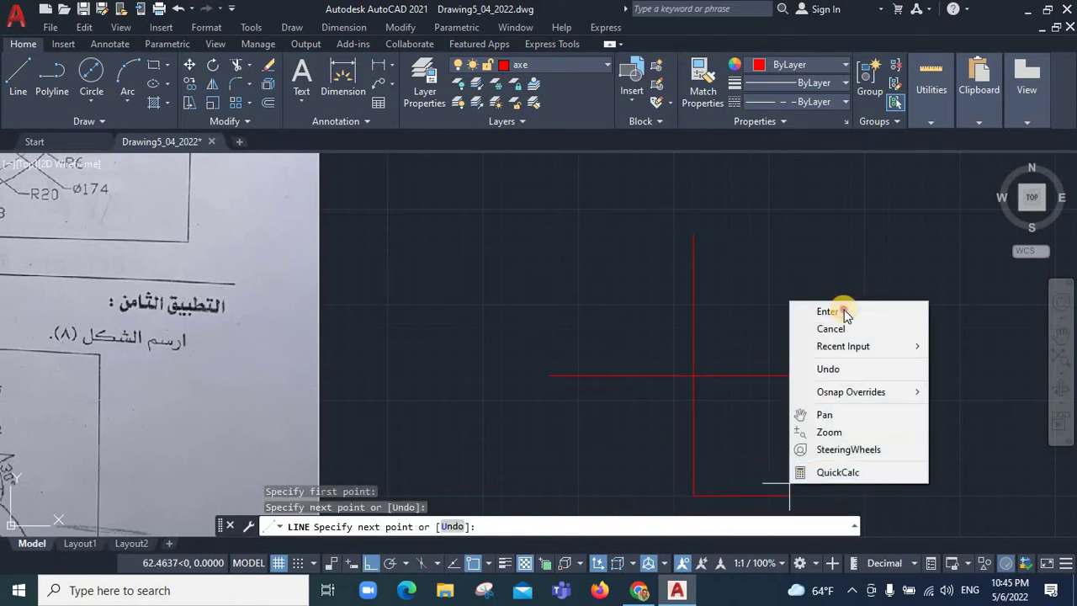
left_click(846, 313)
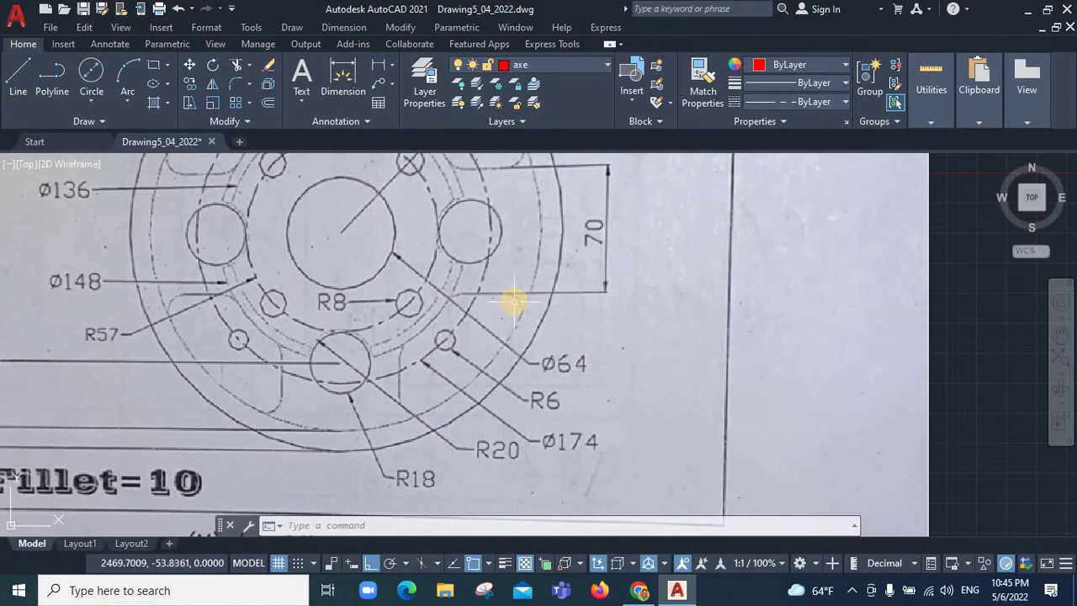
scroll(513, 301, "down", 4)
scroll(456, 229, "up", 4)
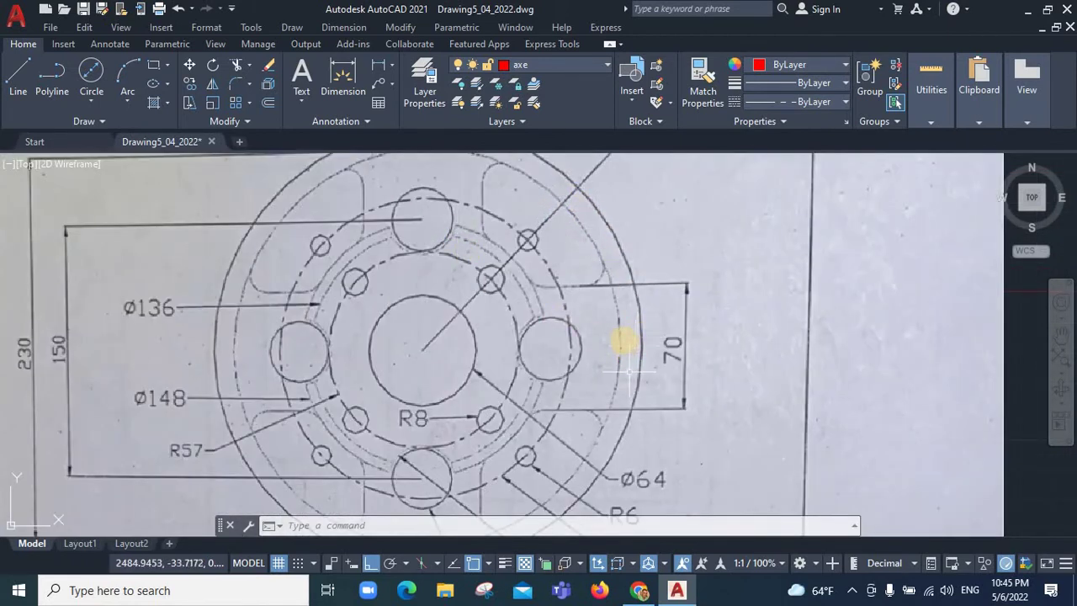
scroll(629, 368, "down", 2)
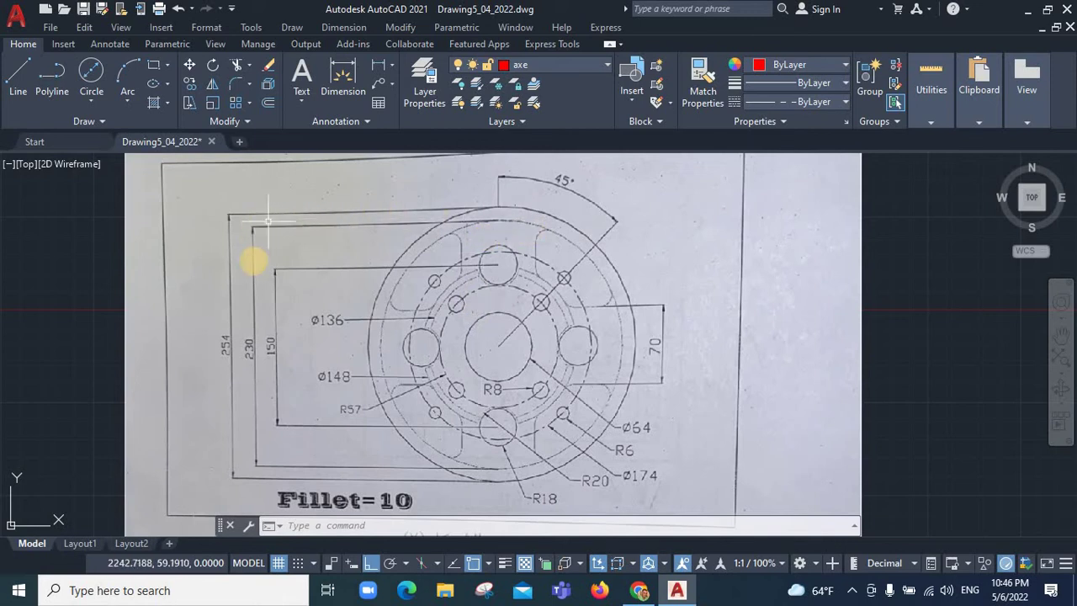
scroll(348, 354, "down", 3)
scroll(695, 477, "up", 3)
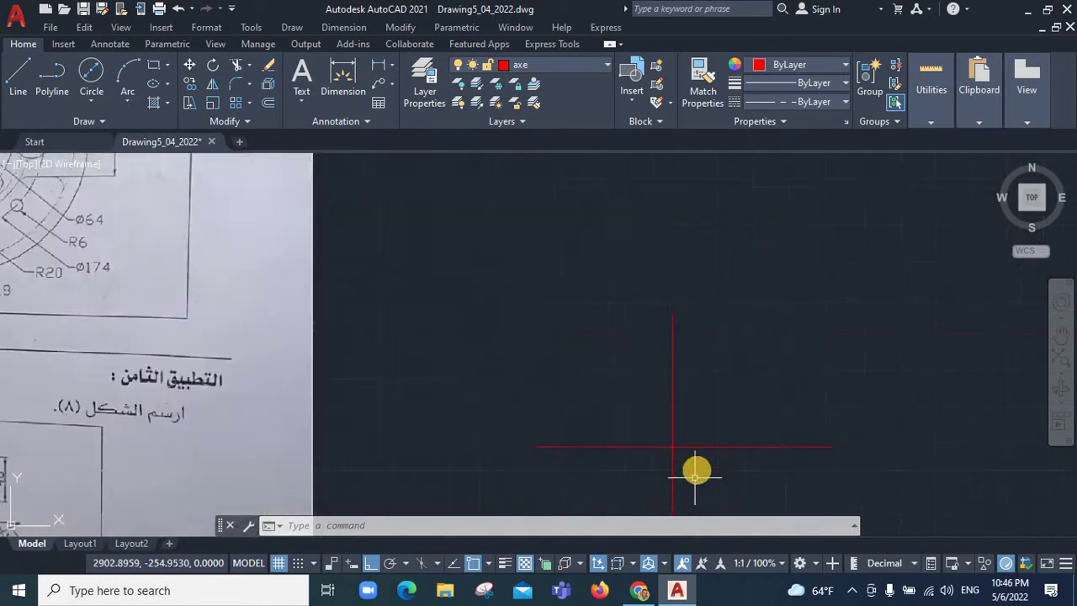
On layer 1, draw a 230-diameter circle centred on the axes intersection
left_click(538, 64)
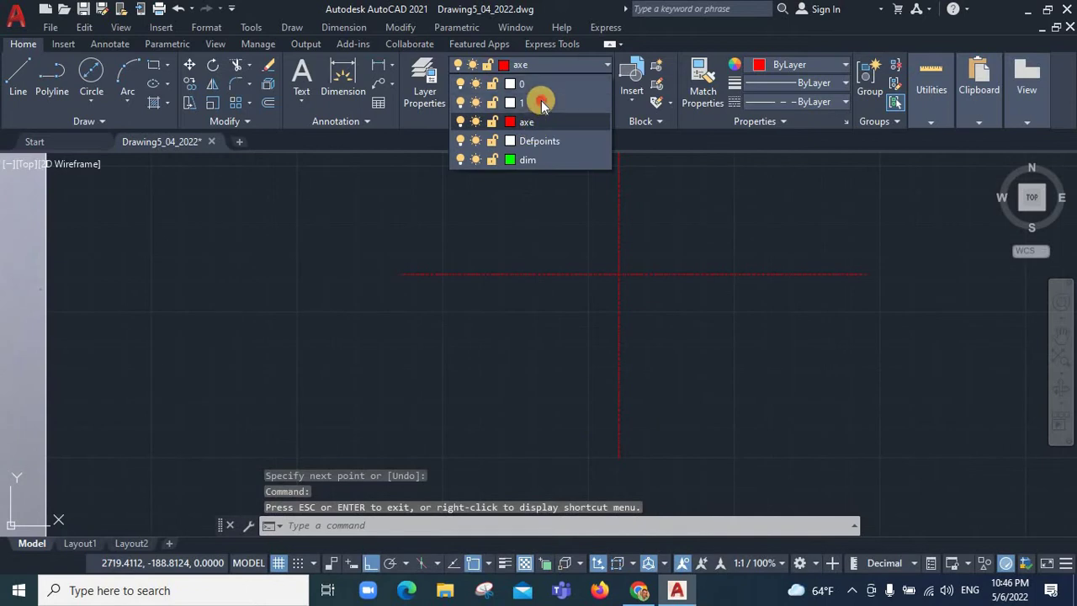
left_click(541, 102)
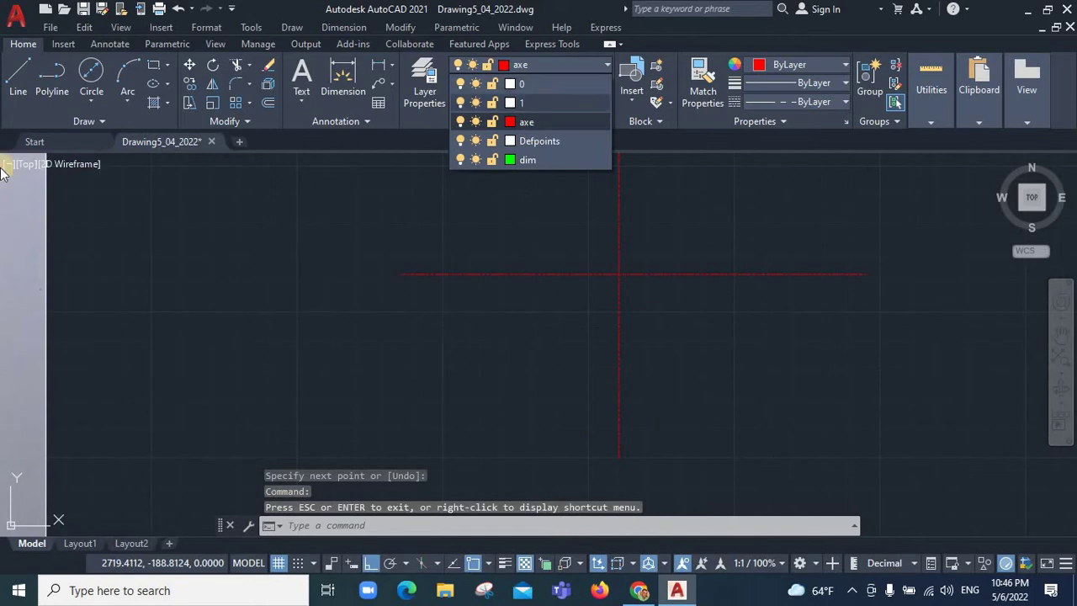
left_click(92, 101)
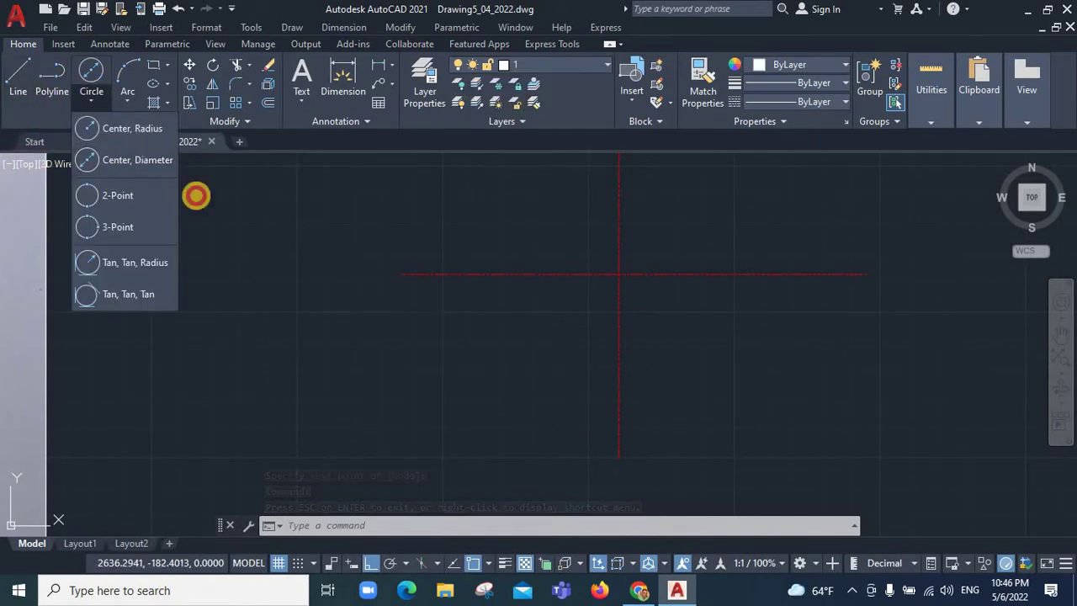
left_click(127, 160)
left_click(619, 273)
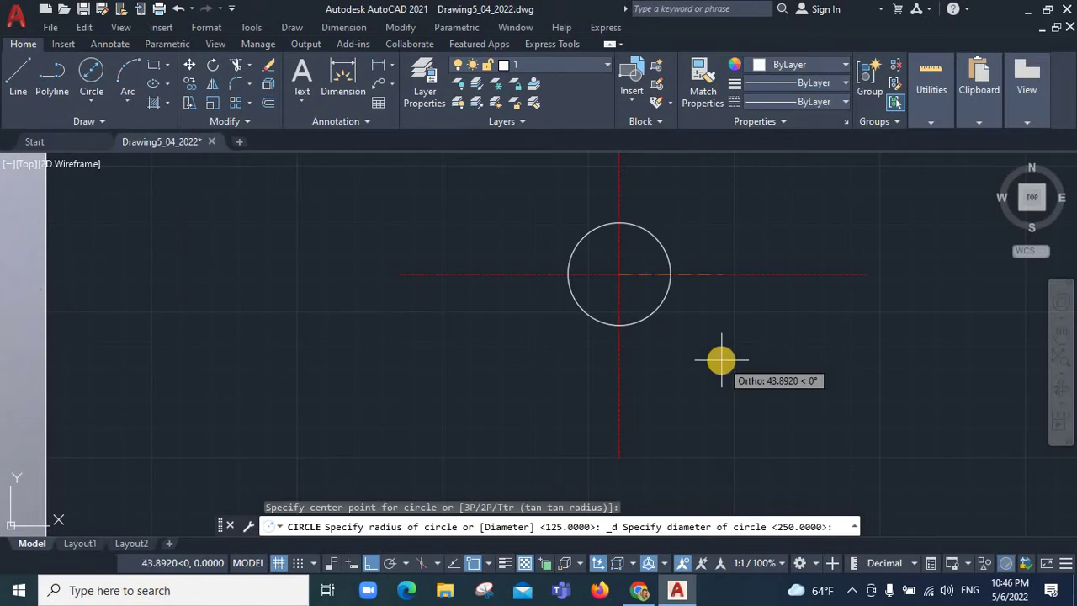
type("230")
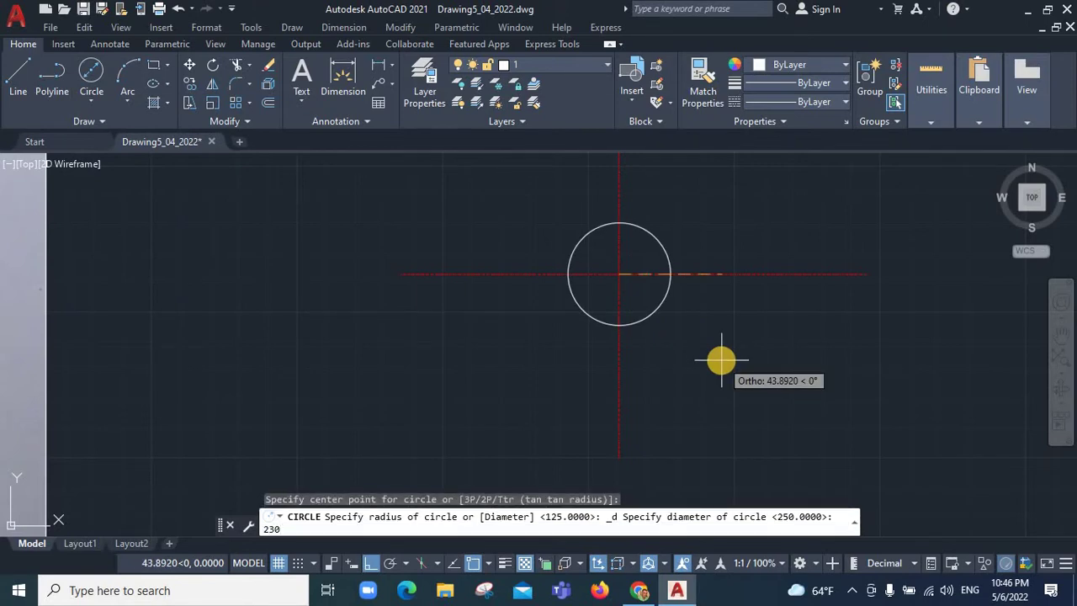
key("Return")
scroll(686, 289, "up", 3)
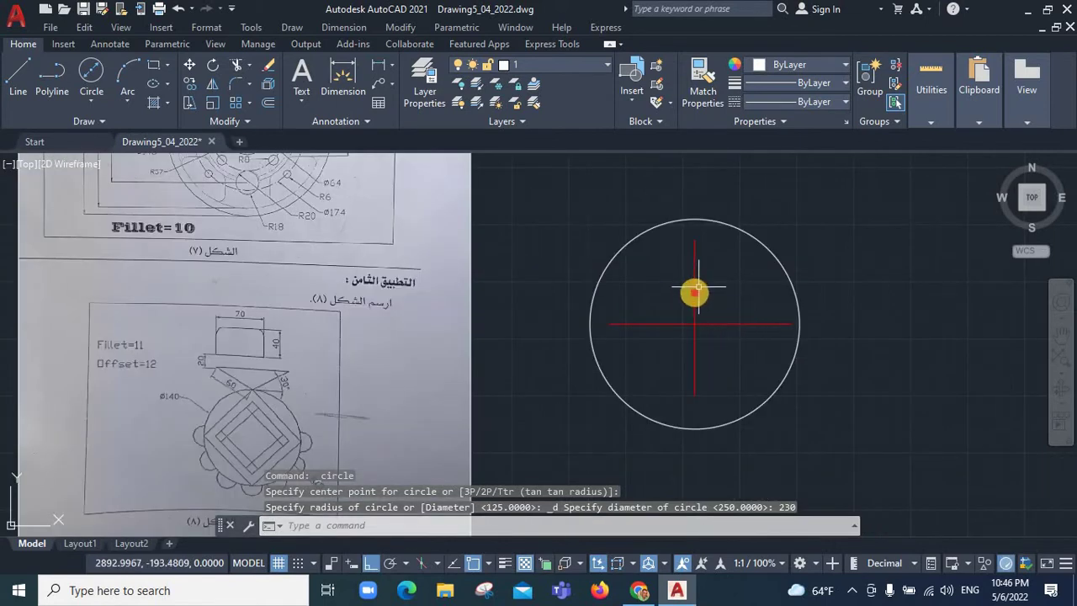
Stretch the vertical axis so it extends above and below the circle
left_click(695, 235)
left_click(696, 240)
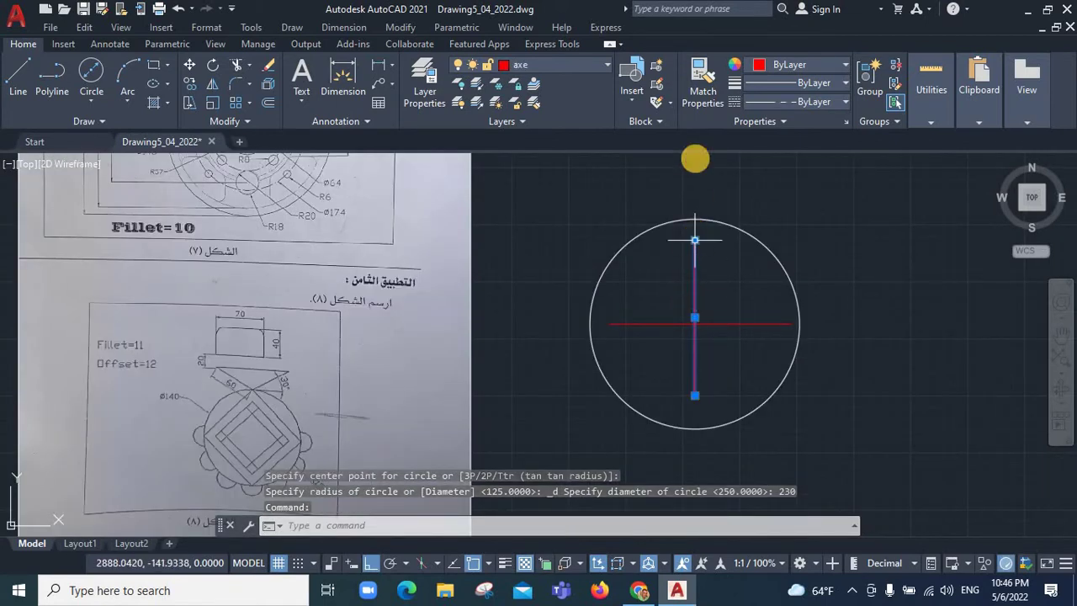
left_click(696, 157)
left_click(695, 395)
left_click(695, 489)
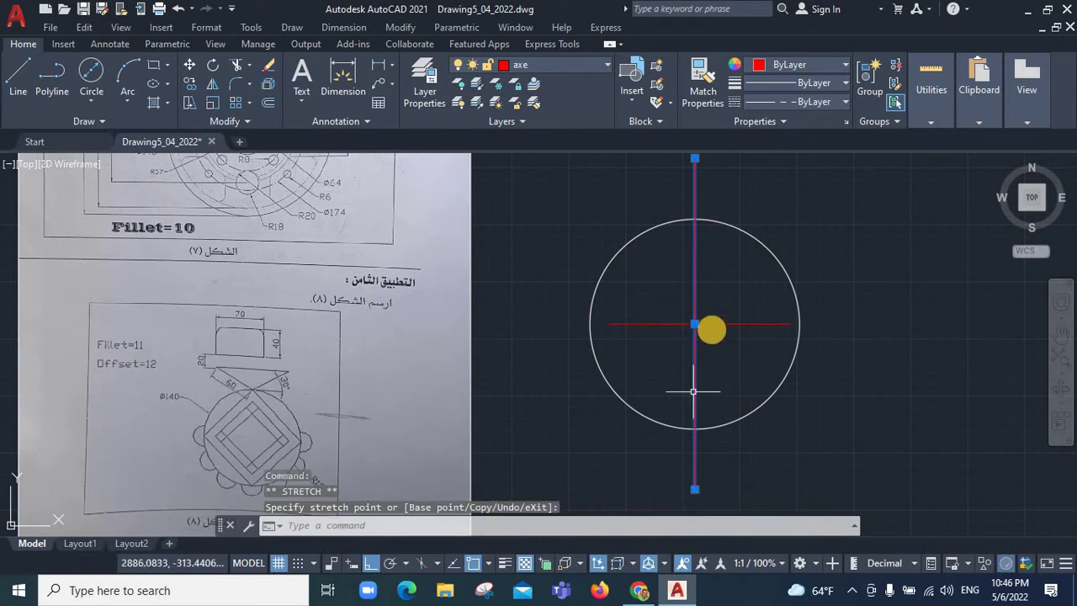
Stretch the horizontal axis past both sides of the circle and centre it
left_click(715, 323)
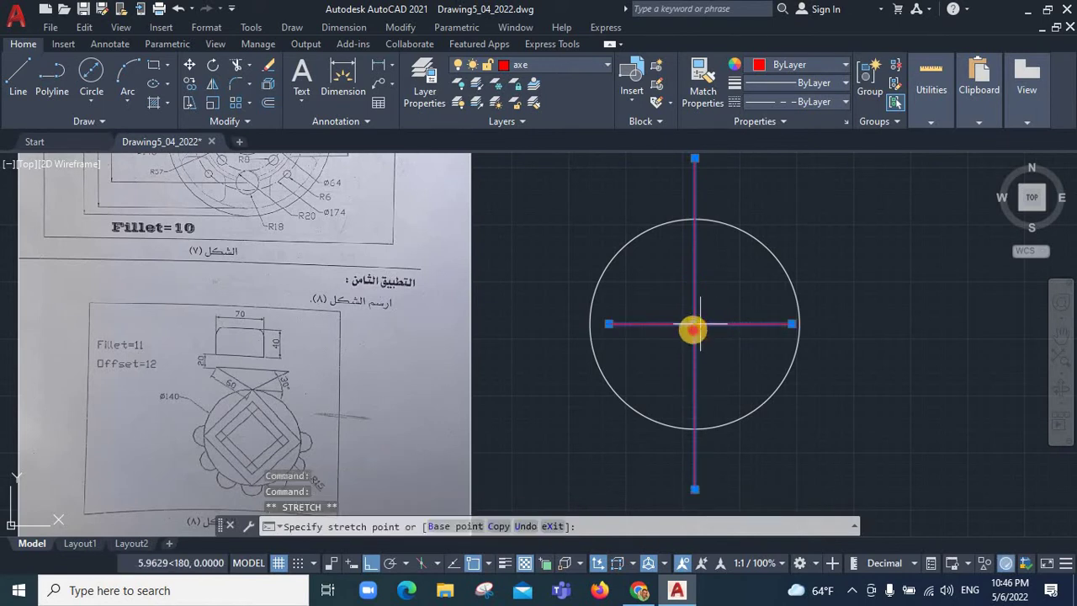
left_click(608, 324)
left_click(509, 324)
left_click(786, 324)
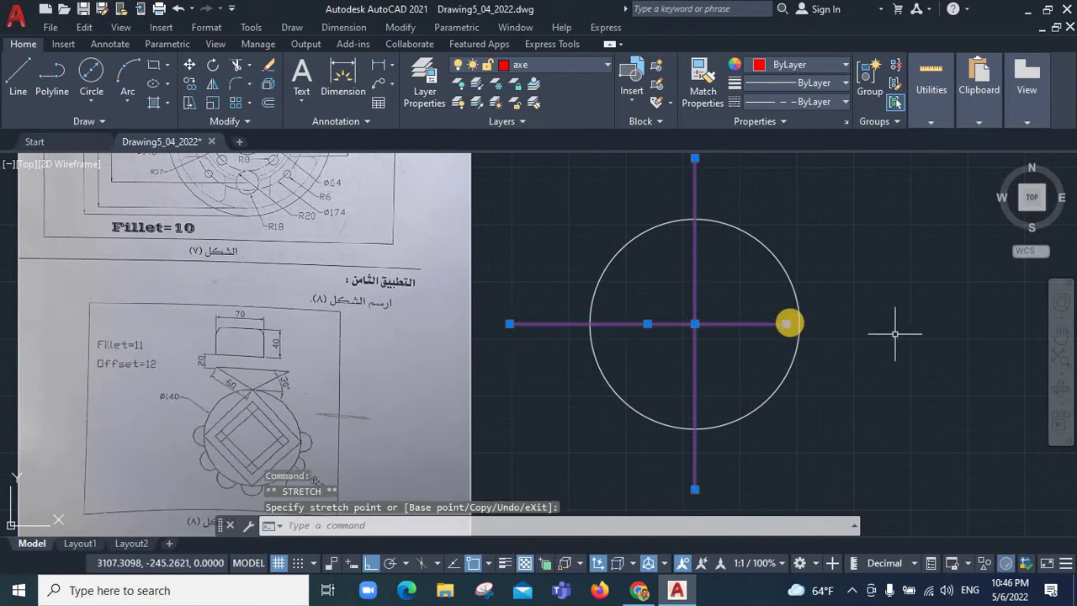
left_click(924, 324)
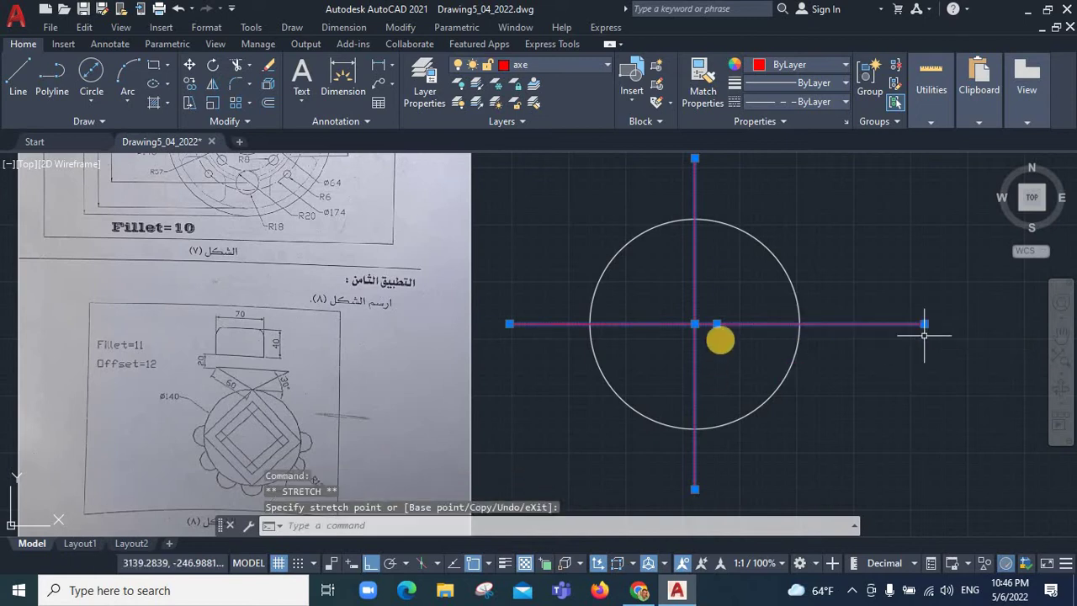
left_click(717, 324)
left_click(694, 324)
key("Escape")
scroll(222, 352, "down", 4)
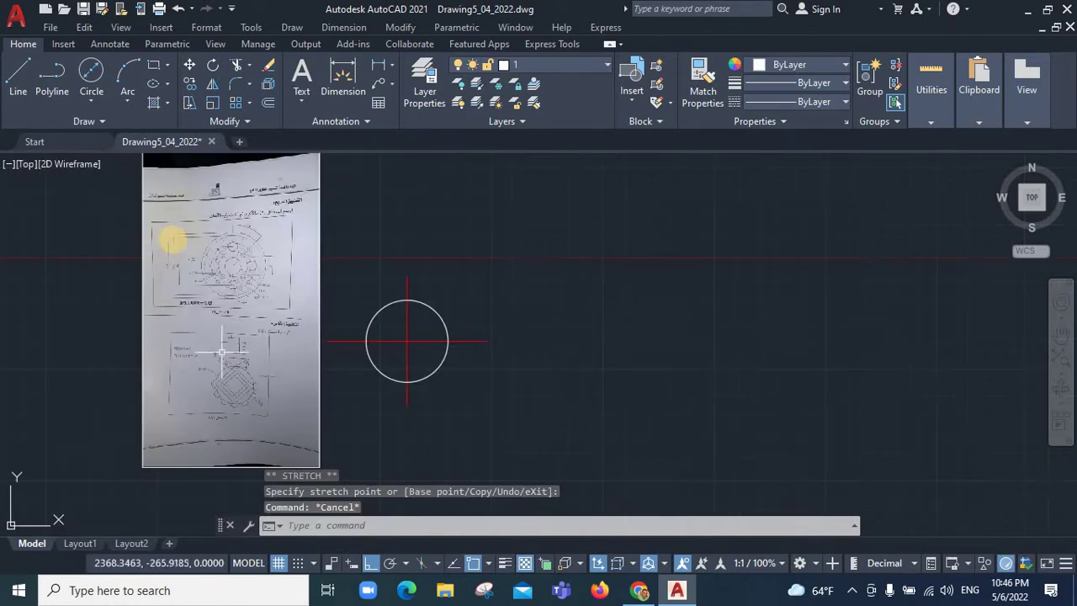
scroll(171, 235, "up", 5)
scroll(464, 308, "up", 2)
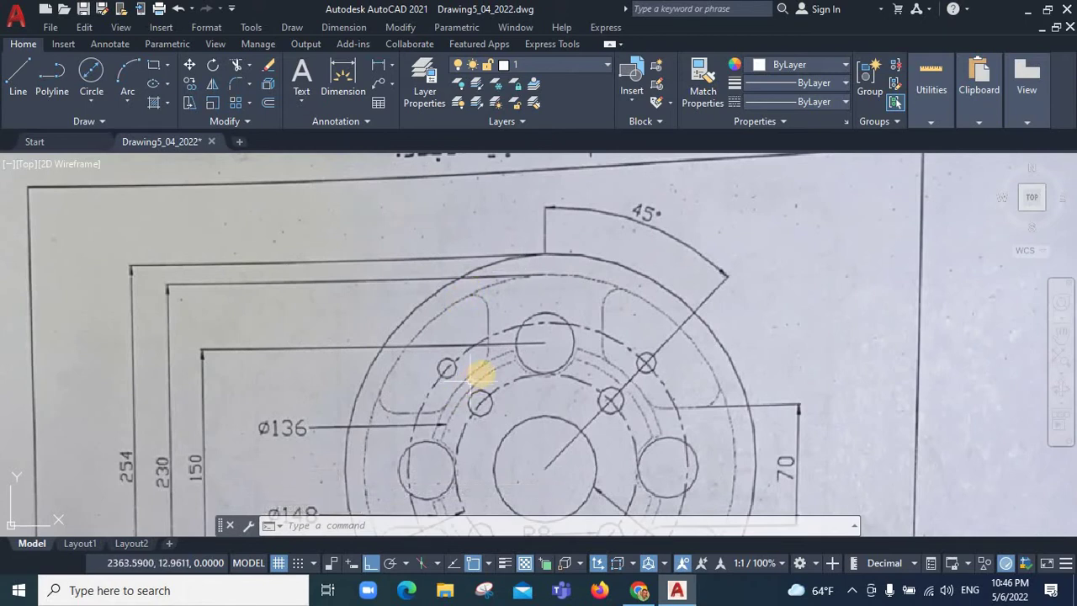
scroll(480, 375, "down", 3)
scroll(460, 452, "down", 2)
scroll(464, 452, "up", 4)
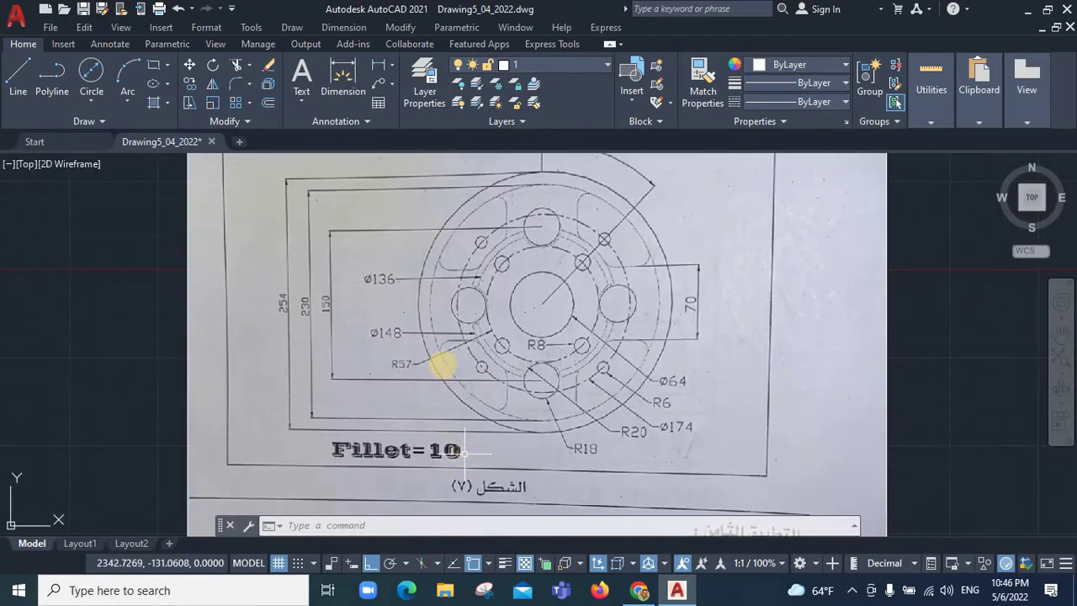
scroll(452, 272, "up", 2)
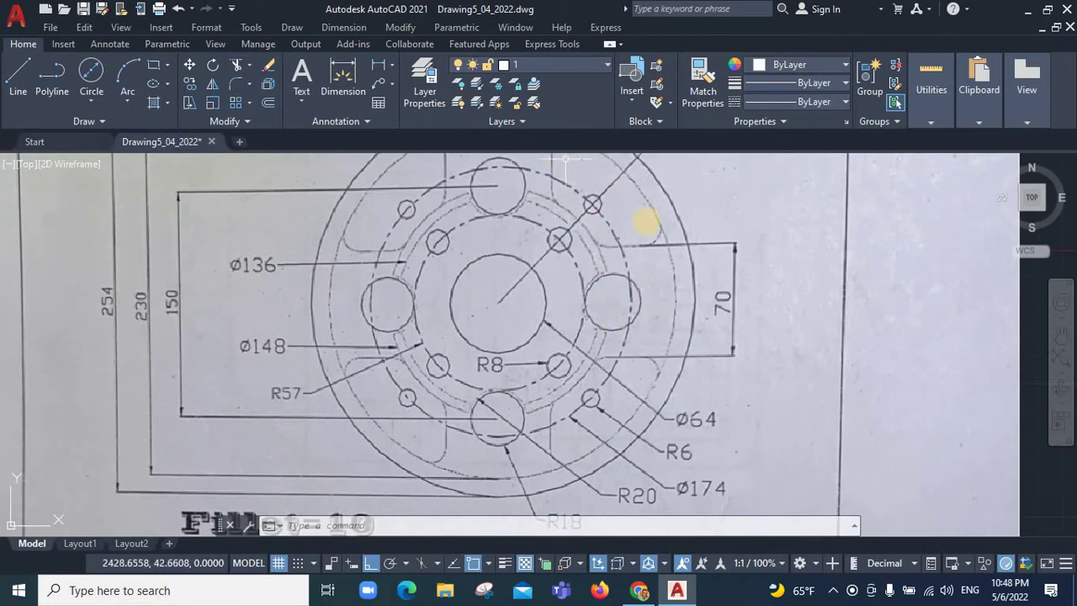
left_click(677, 590)
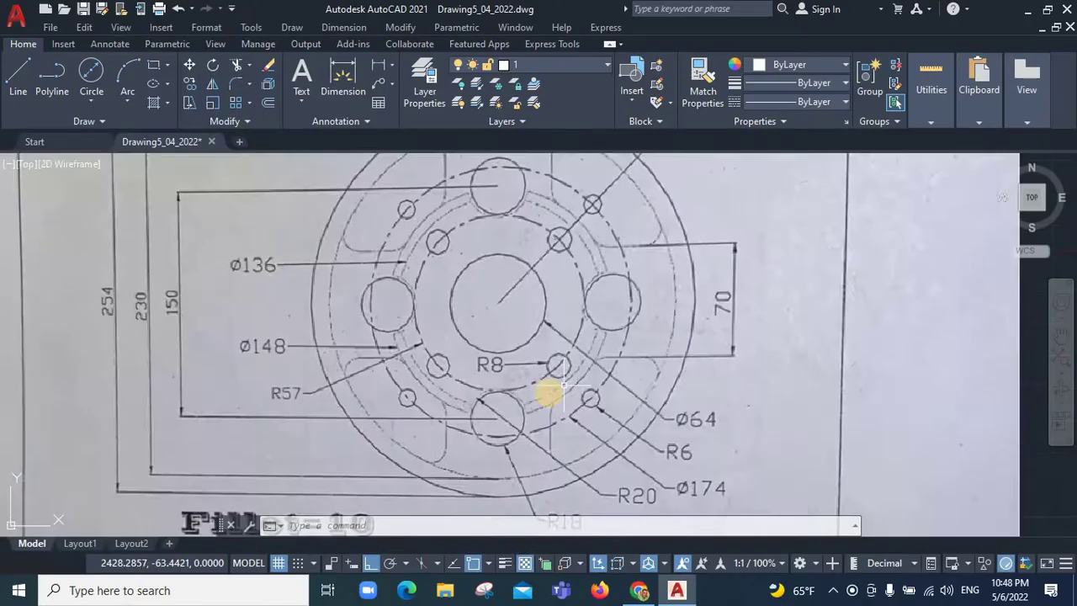
key("alt+Tab")
scroll(789, 374, "down", 5)
Draw a 150-diameter circle concentric with the 230 circle at the axes' centre
scroll(803, 383, "up", 5)
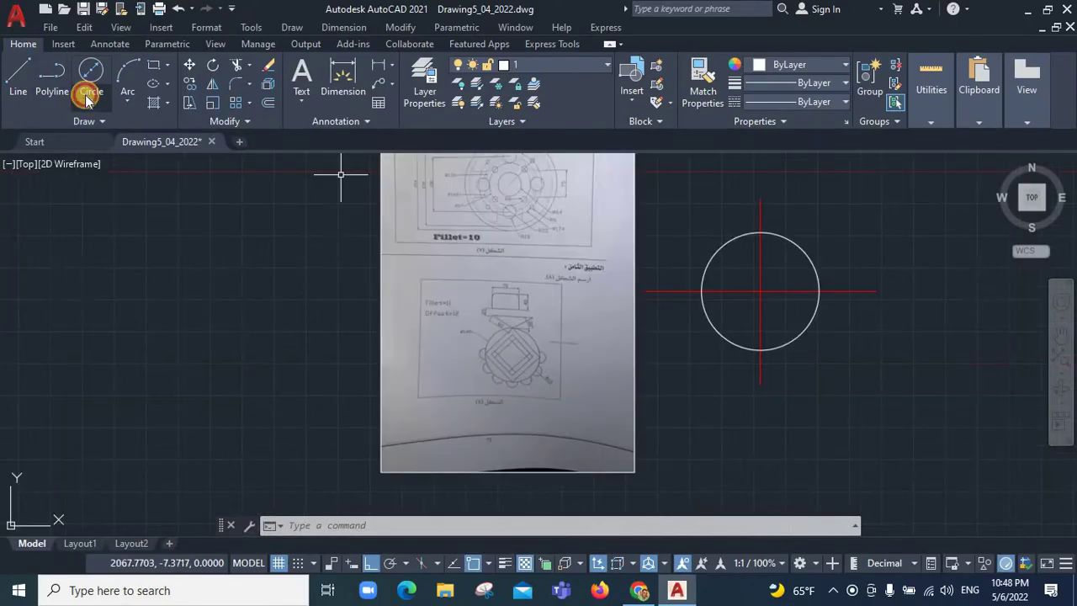
left_click(91, 100)
left_click(138, 160)
left_click(761, 291)
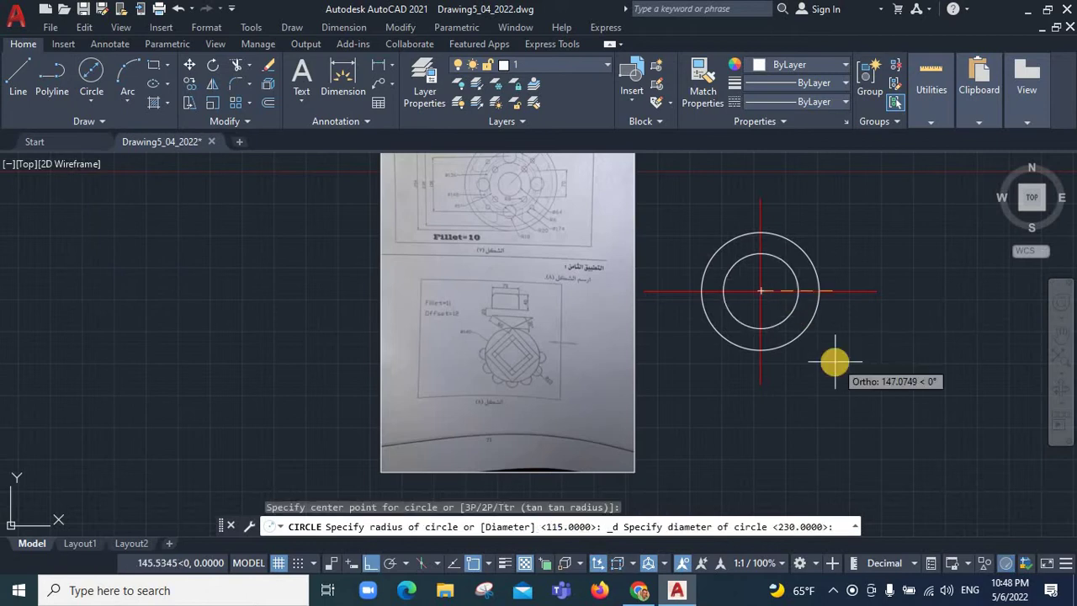
type("150")
key("Return")
scroll(555, 303, "down", 3)
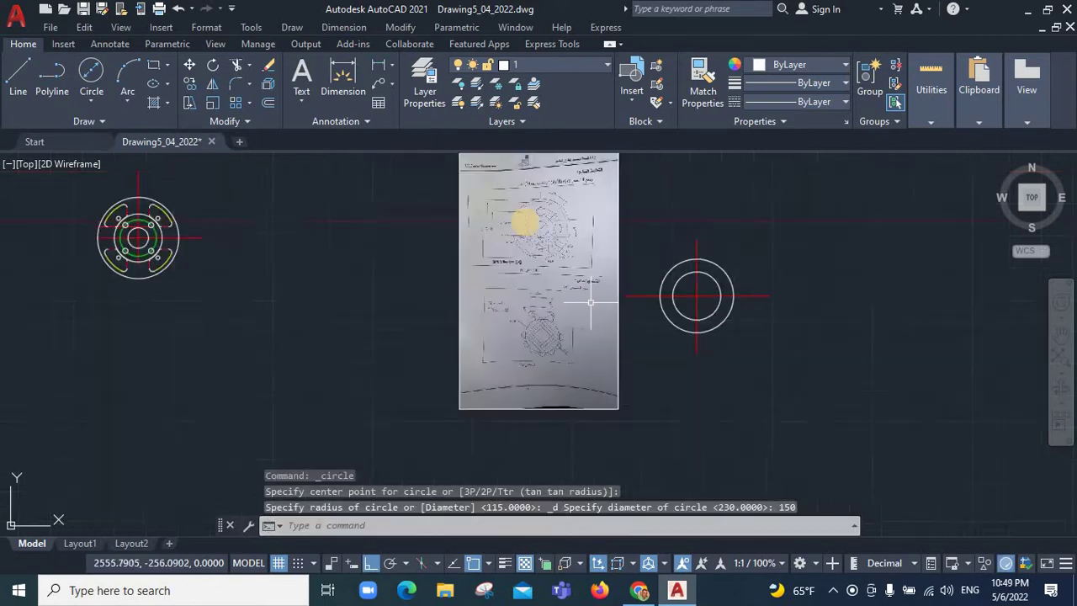
scroll(526, 220, "up", 5)
scroll(523, 210, "up", 4)
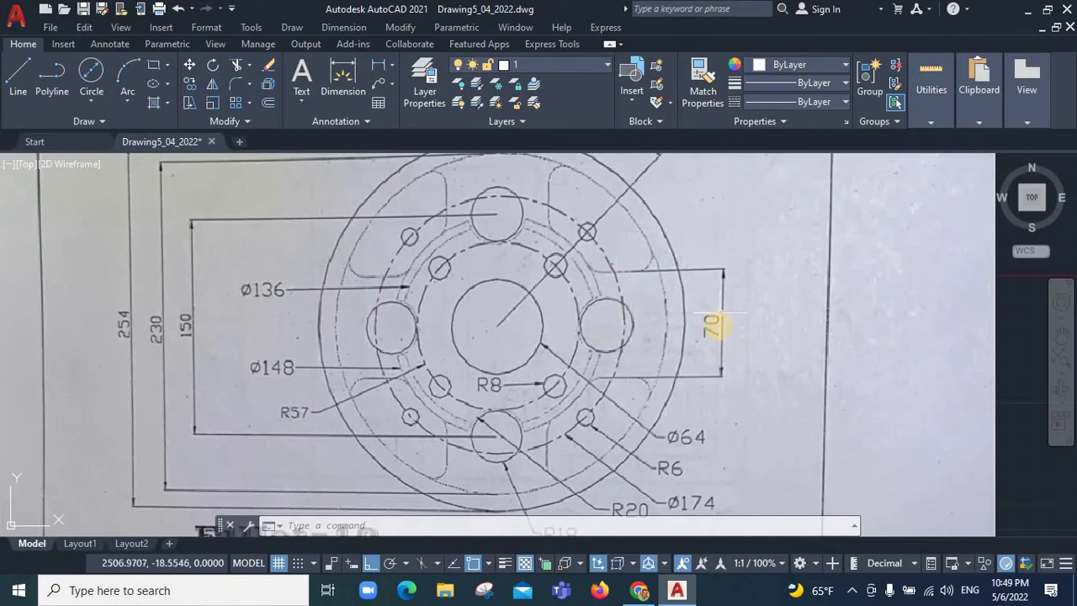
scroll(714, 325, "down", 5)
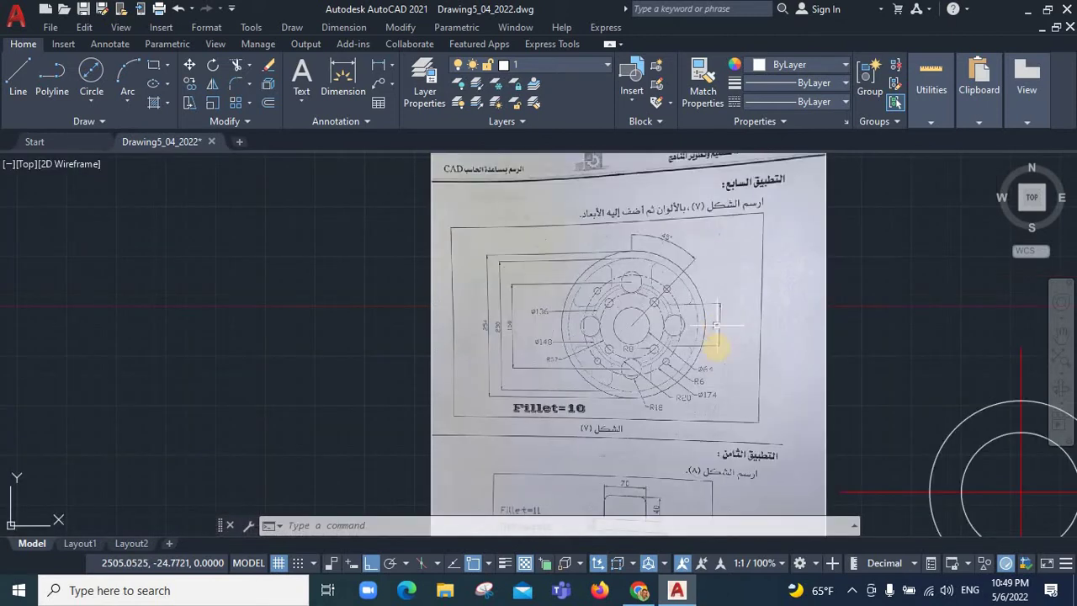
scroll(921, 387, "down", 3)
scroll(897, 404, "up", 3)
scroll(900, 406, "up", 2)
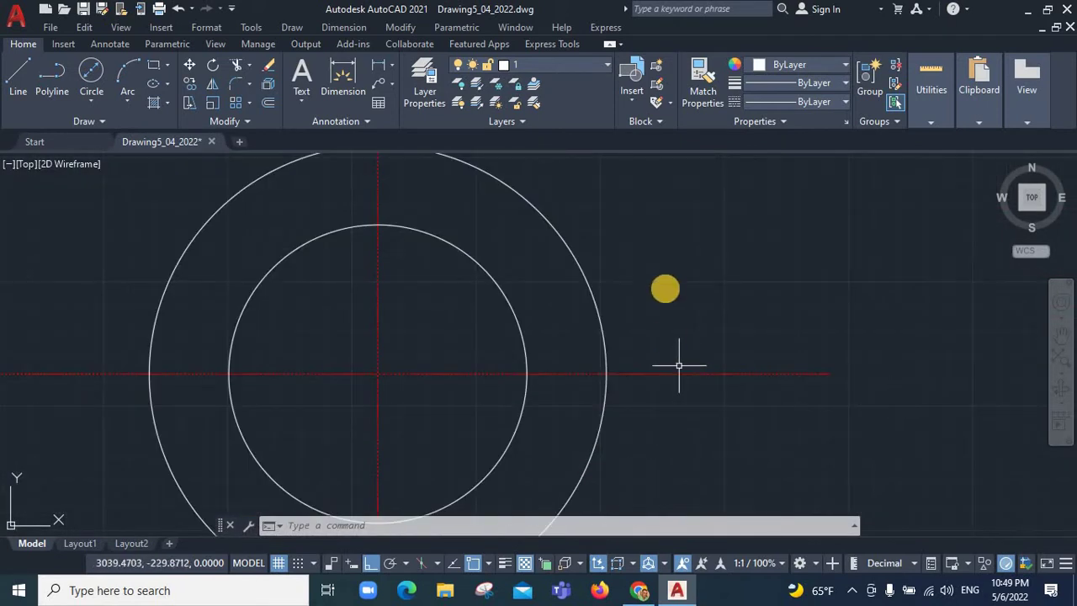
Offset the horizontal center axis 35 units upward as a guide
left_click(268, 108)
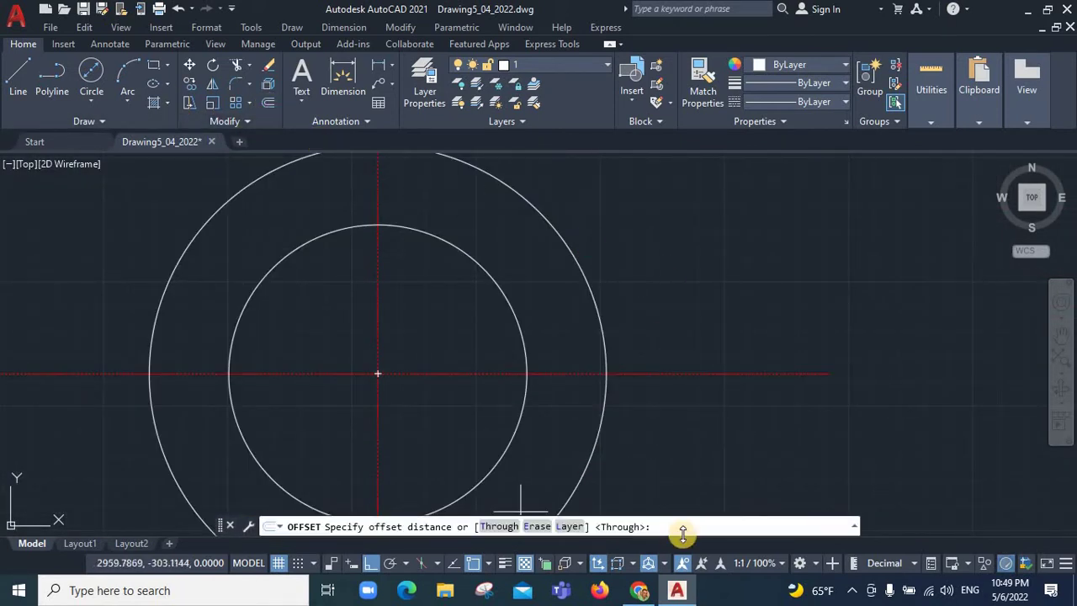
type("35")
key("Return")
left_click(560, 373)
left_click(516, 306)
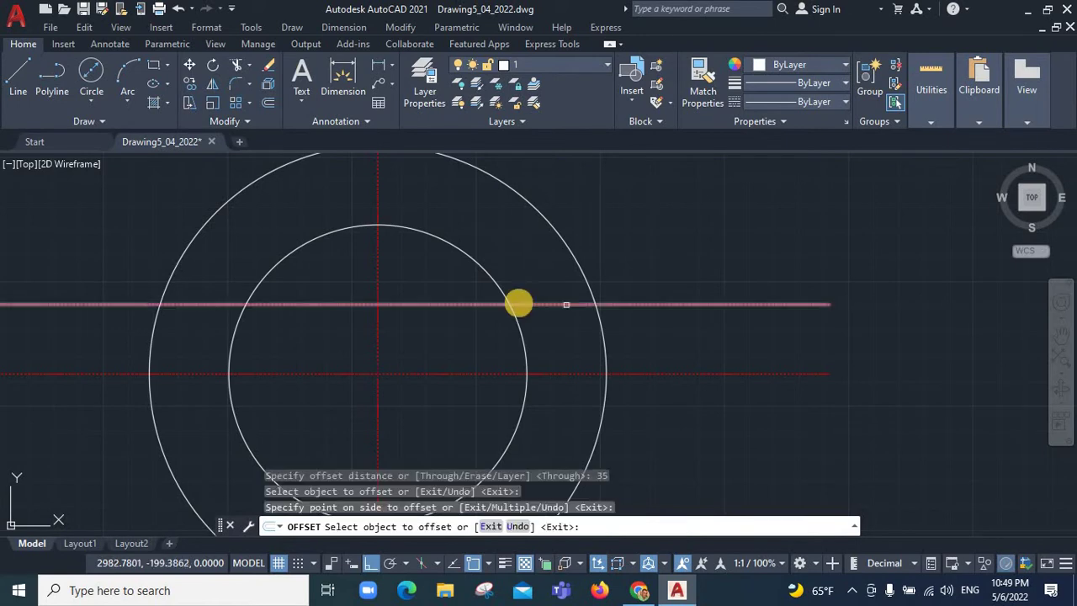
right_click(673, 256)
left_click(699, 264)
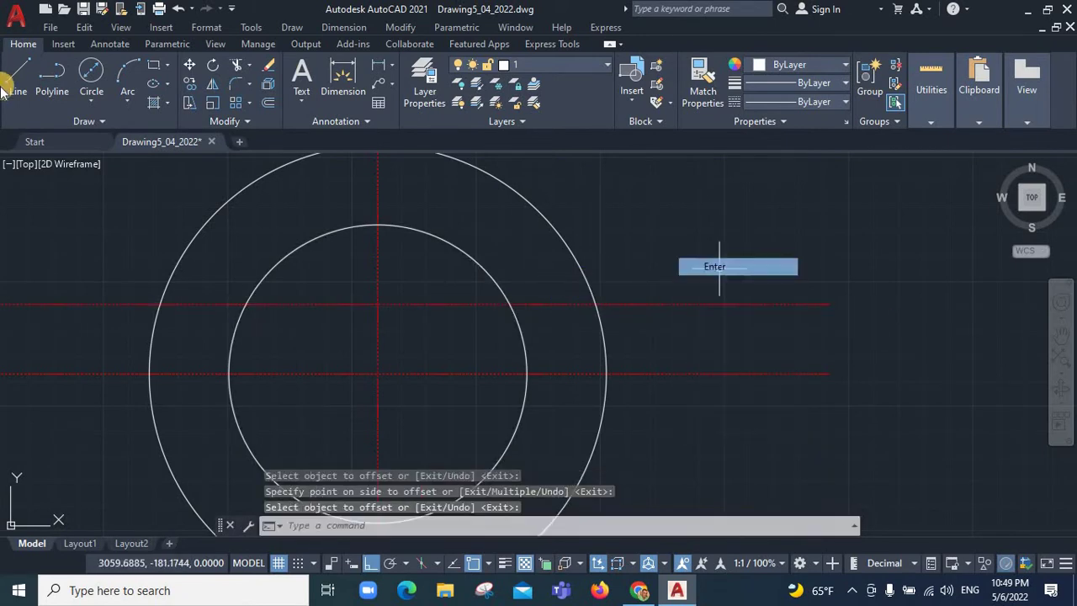
Draw the short line between the 150 and 230 circles along the guide, then delete the guide
type("l")
key("Return")
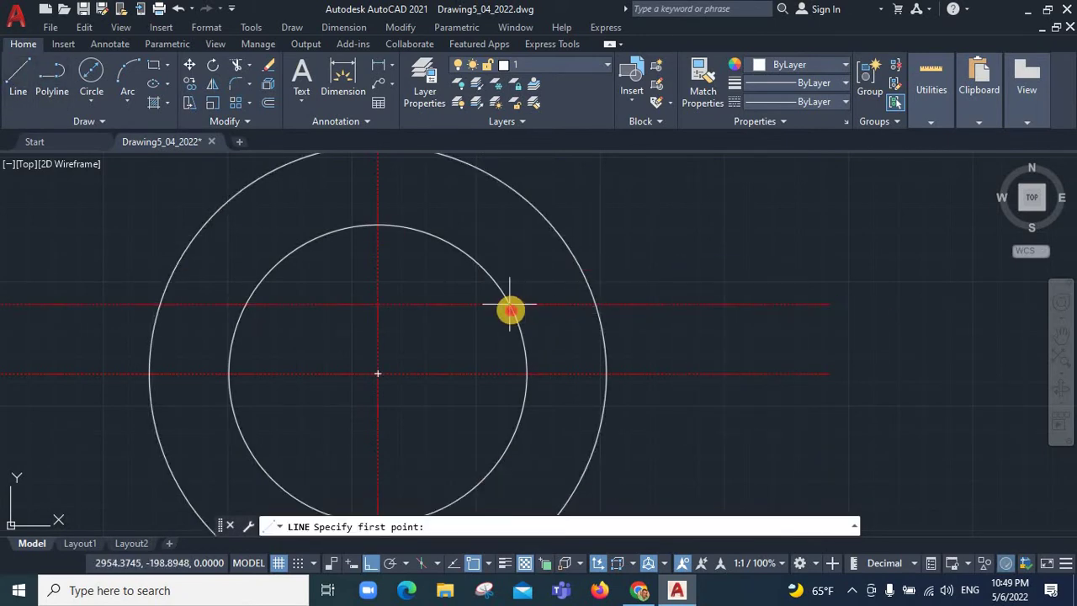
left_click(510, 305)
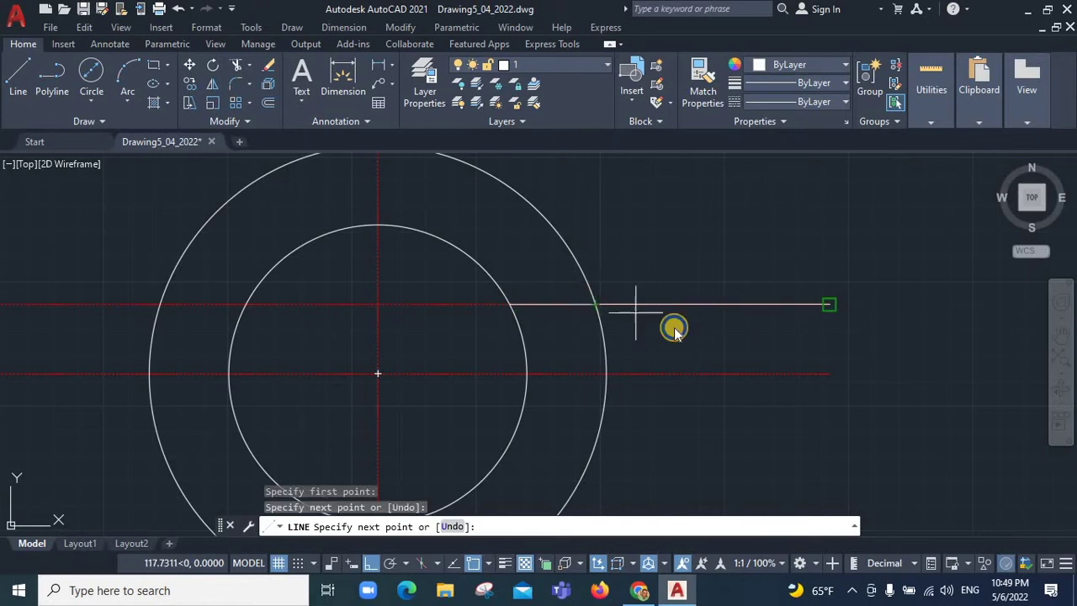
key("Return")
left_click(699, 281)
left_click(672, 345)
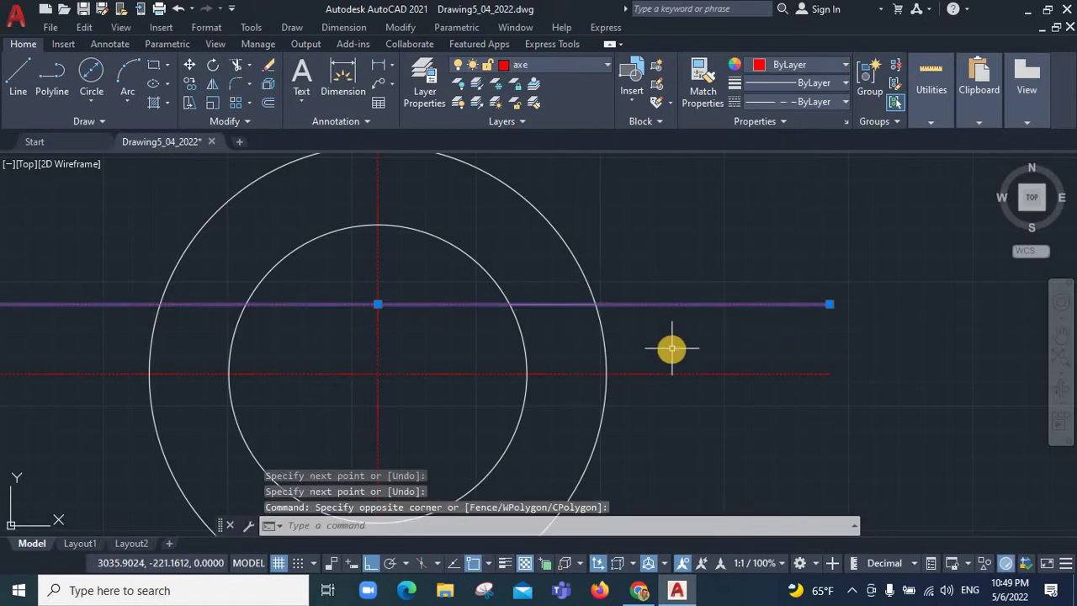
key("Delete")
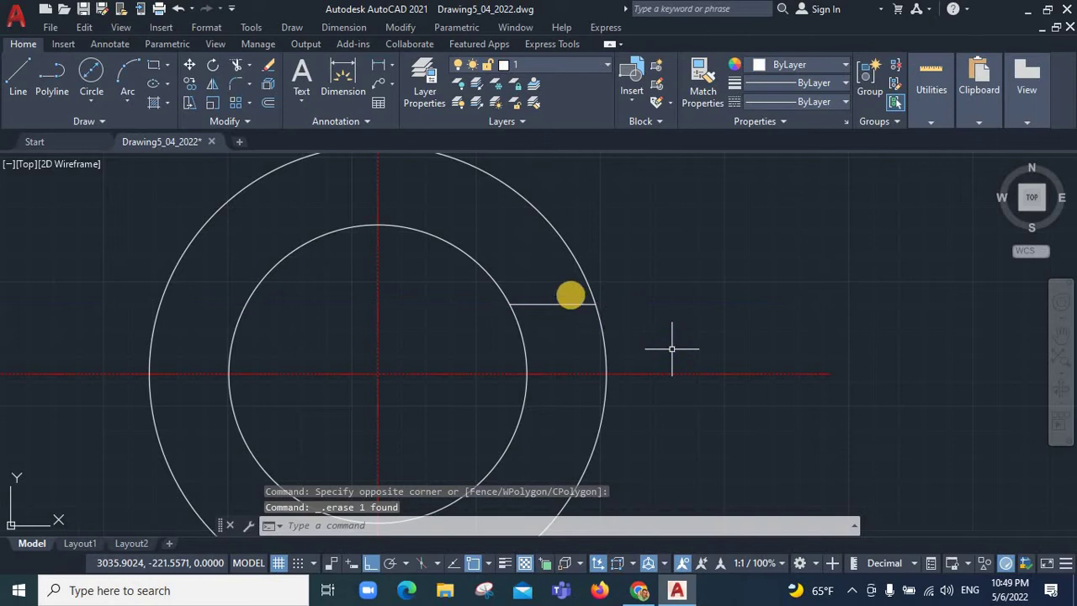
scroll(555, 305, "down", 1)
Start another Offset, keeping the 35-unit distance
scroll(554, 305, "down", 1)
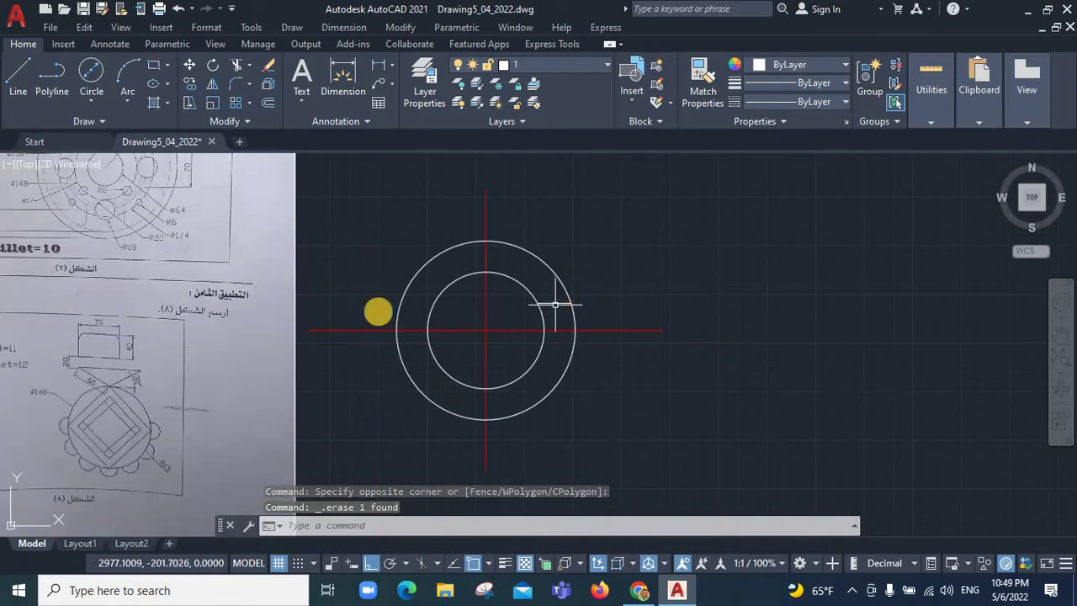
scroll(555, 305, "down", 2)
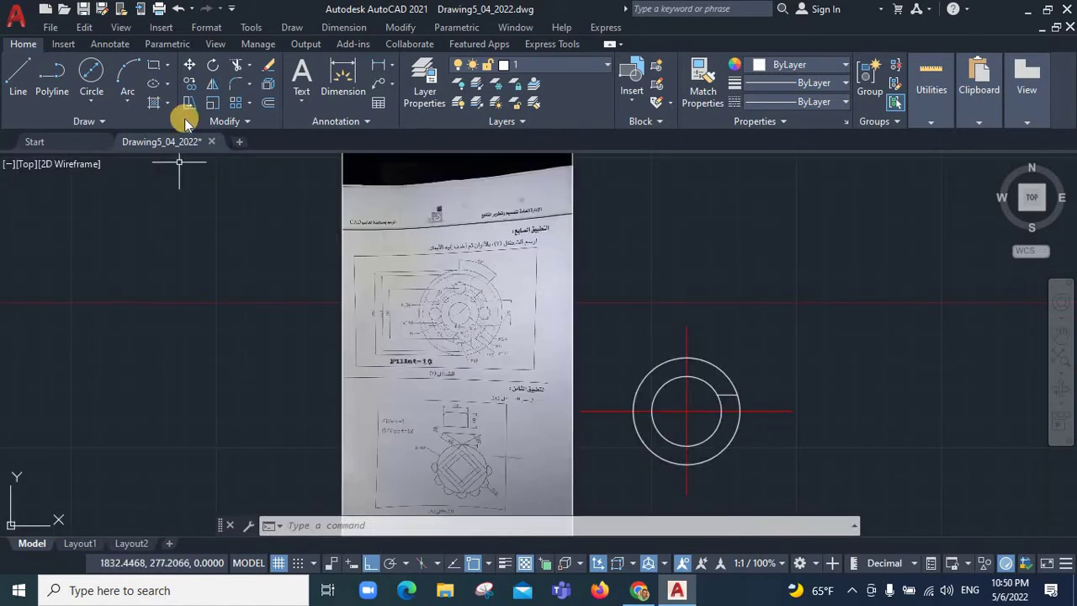
left_click(267, 103)
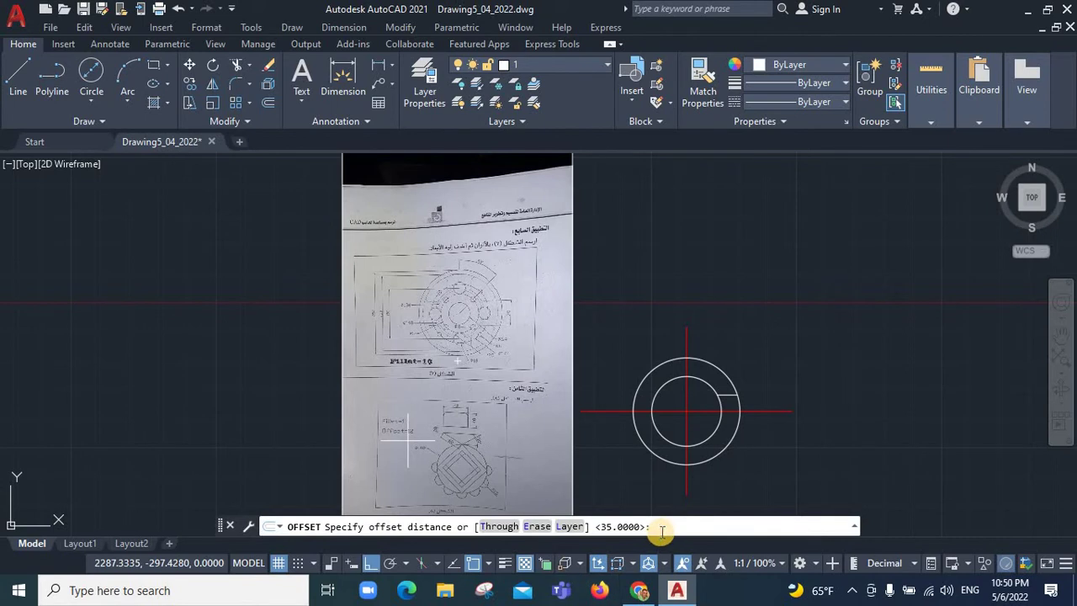
key("Return")
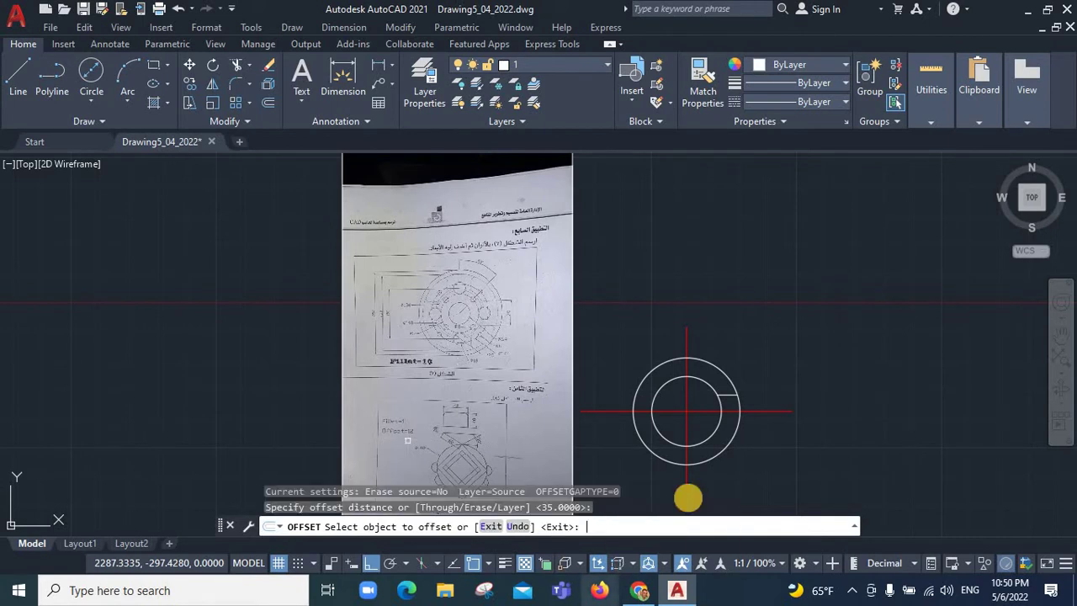
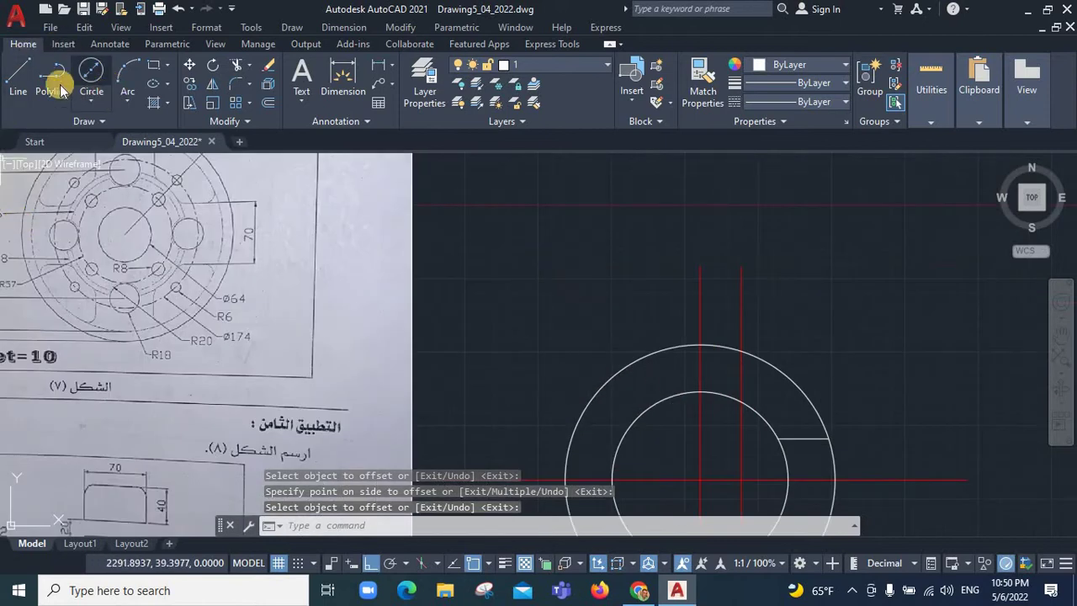
Draw a line from the outer to the inner circle and delete the vertical guide line
key("Escape")
type("l")
key("Return")
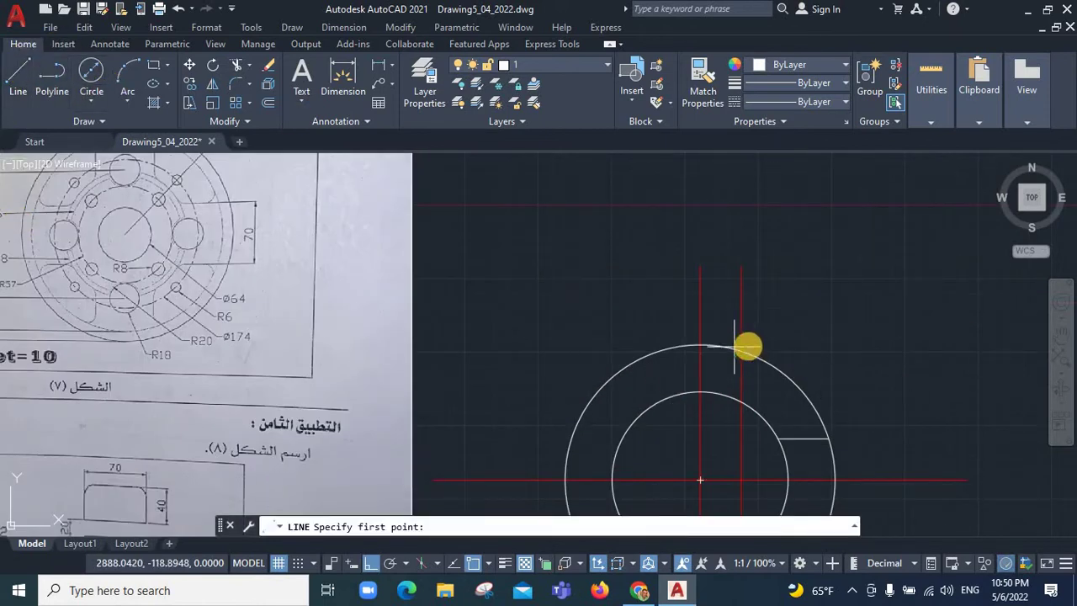
left_click(740, 346)
left_click(742, 399)
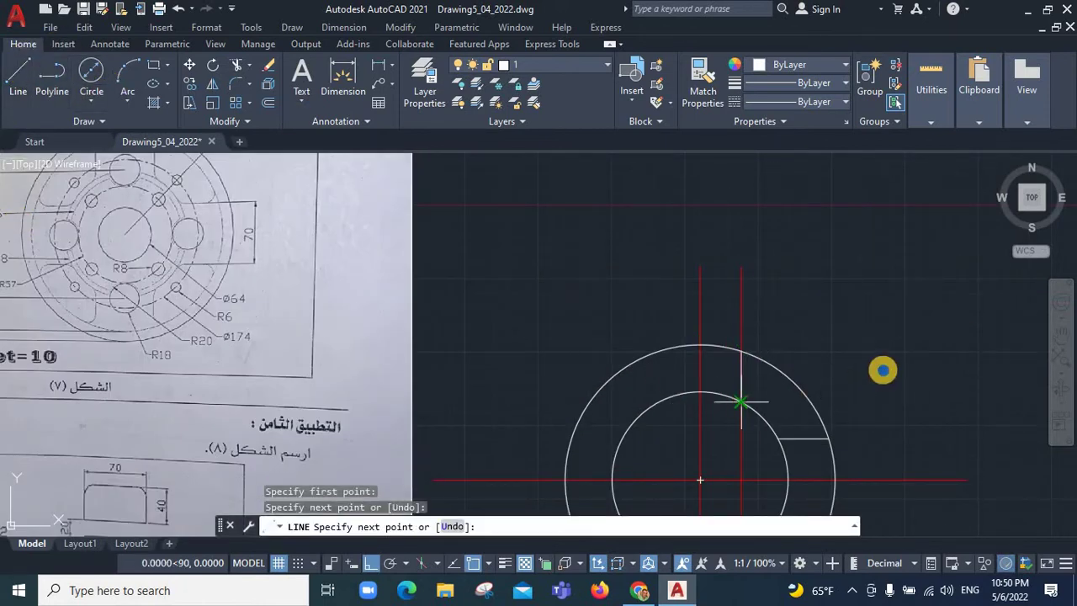
right_click(881, 366)
left_click(896, 379)
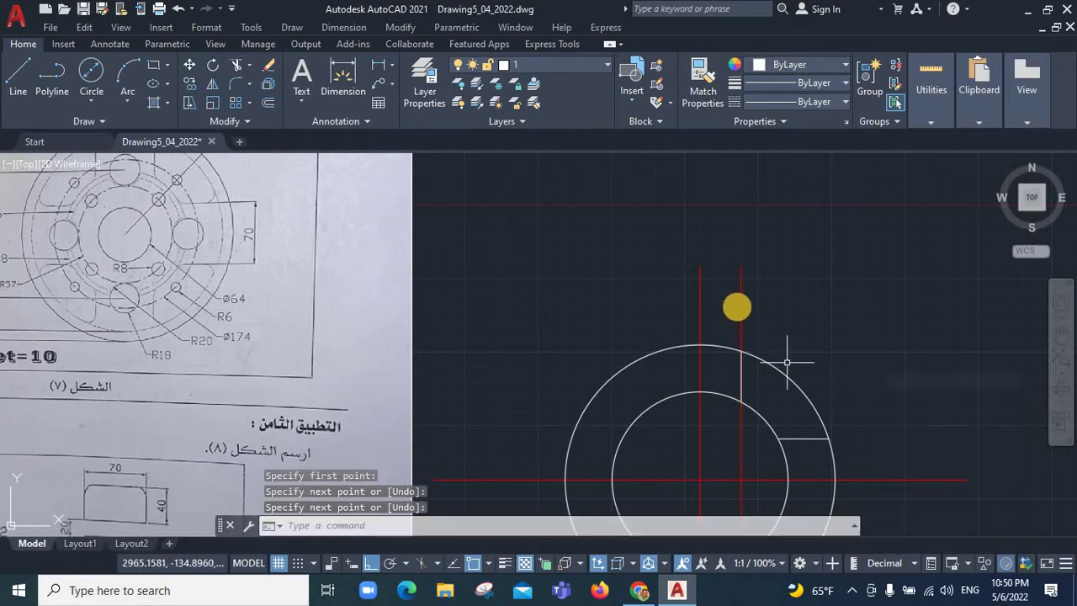
key("Return")
left_click(741, 313)
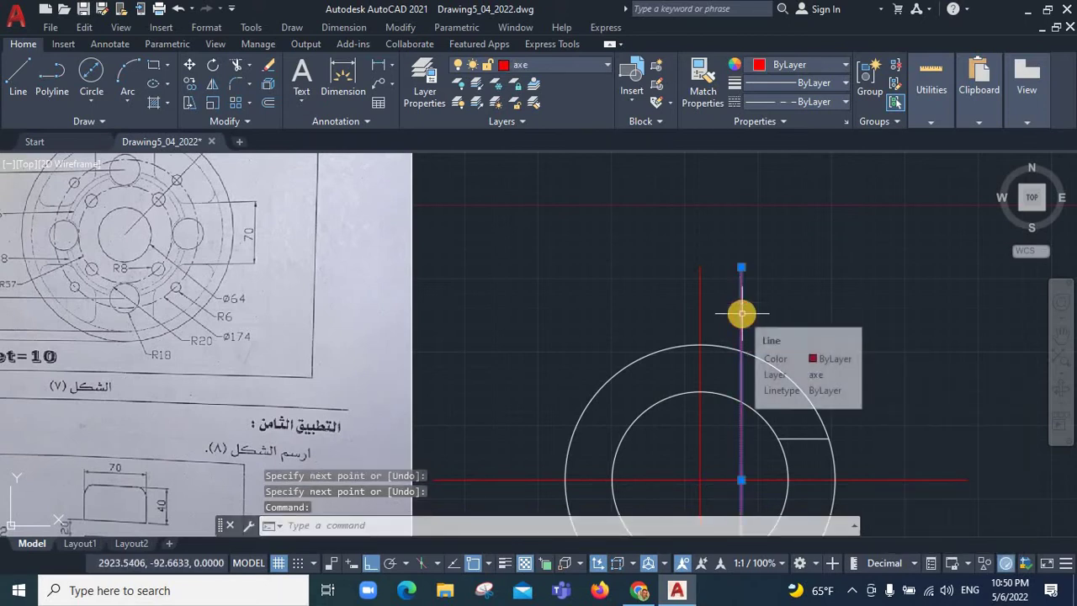
key("Delete")
Trim the outer circle's top and right arcs to shape the sector
scroll(719, 318, "down", 2)
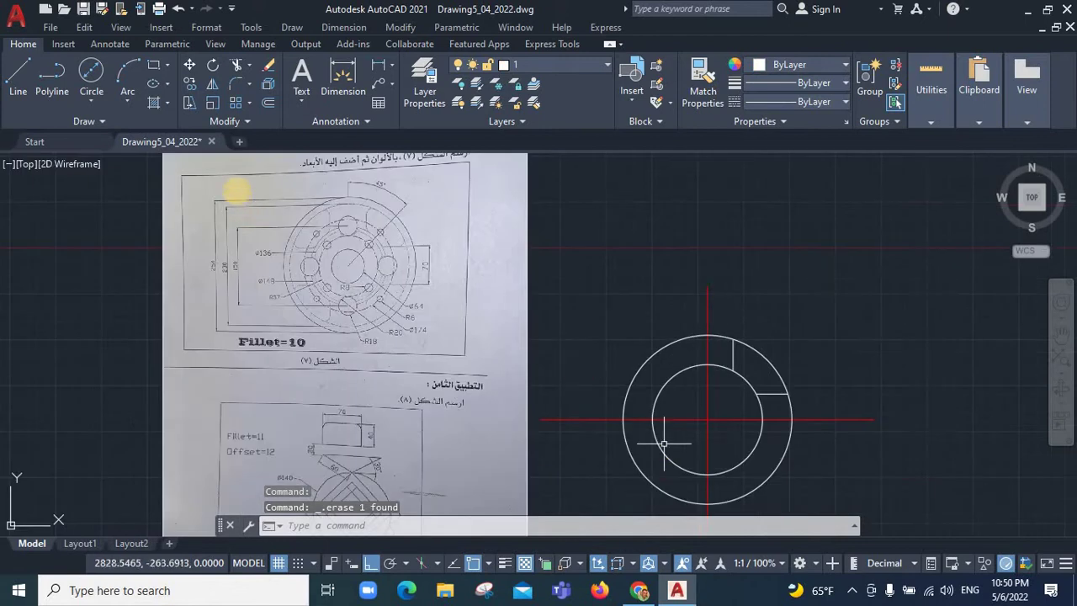
left_click(238, 65)
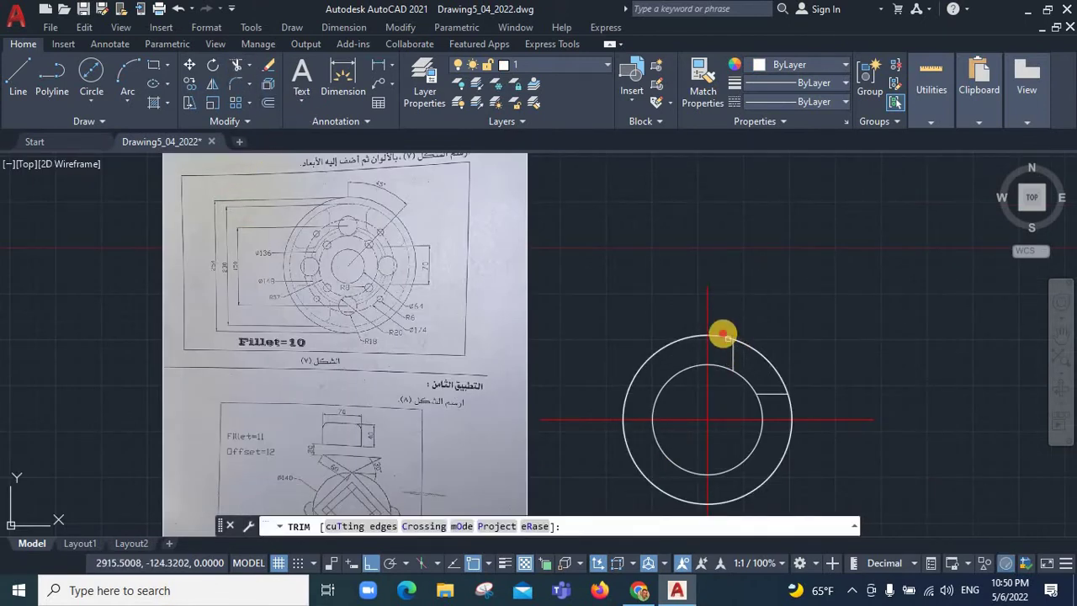
left_click(723, 339)
left_click(722, 343)
key("Return")
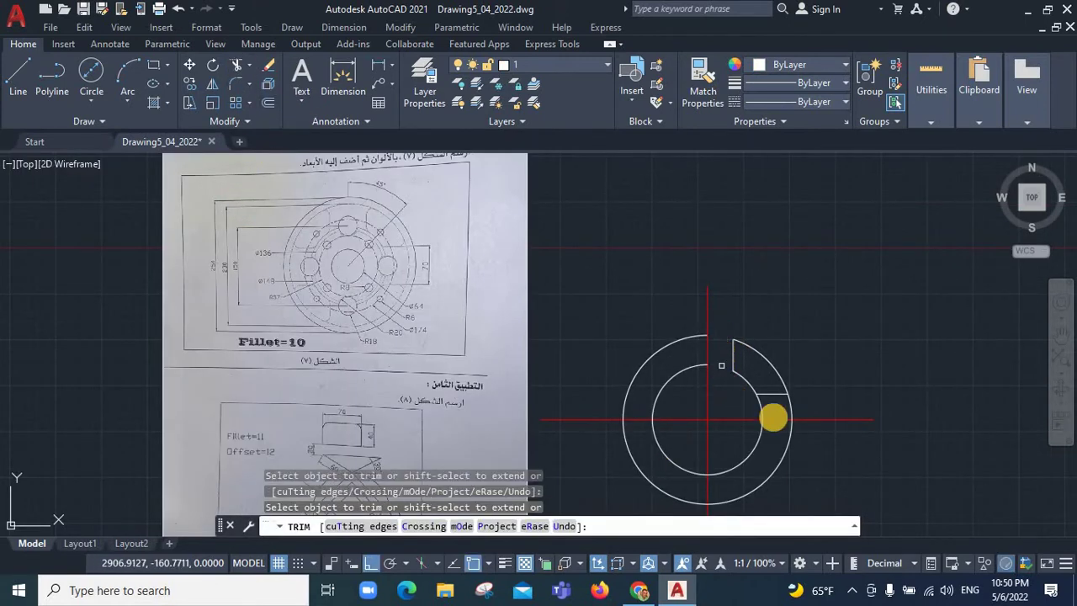
left_click(788, 409)
right_click(833, 133)
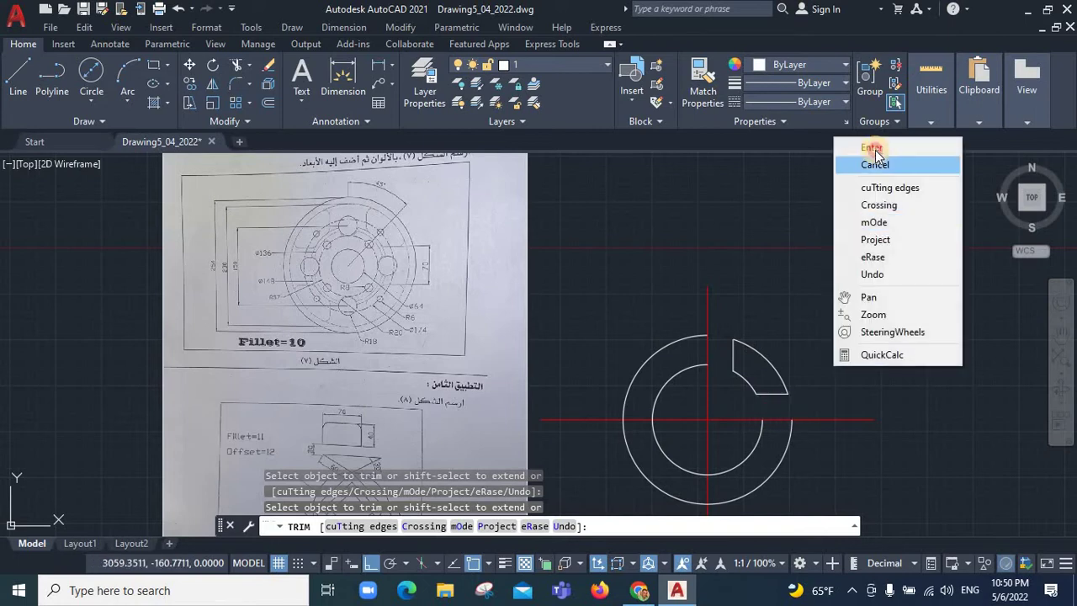
left_click(859, 145)
Delete the leftover circle arcs, leaving only the ring-sector outline
left_click(813, 456)
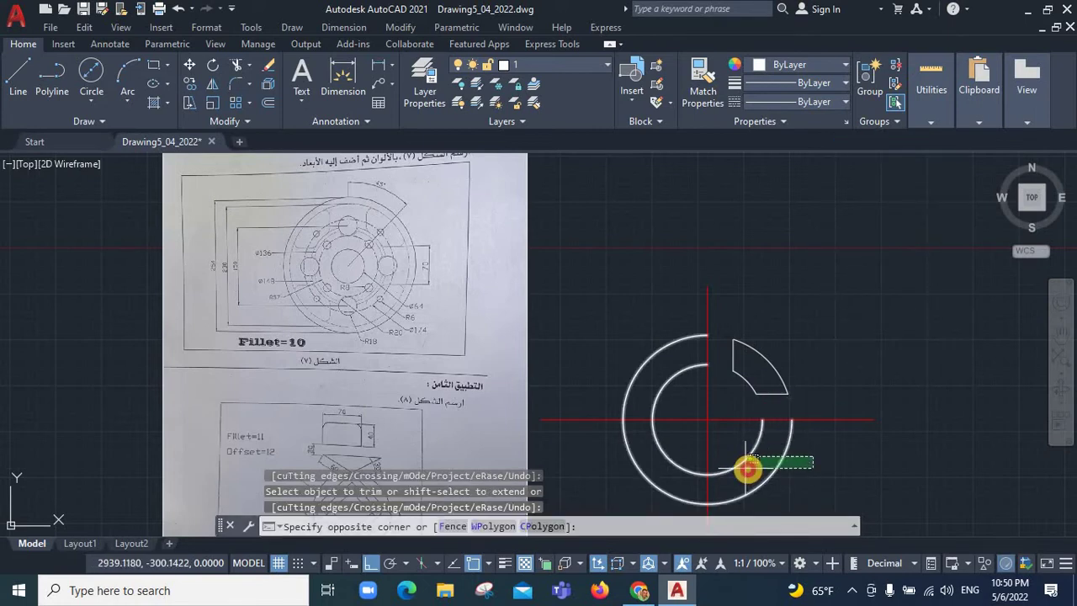
left_click(747, 509)
key("Delete")
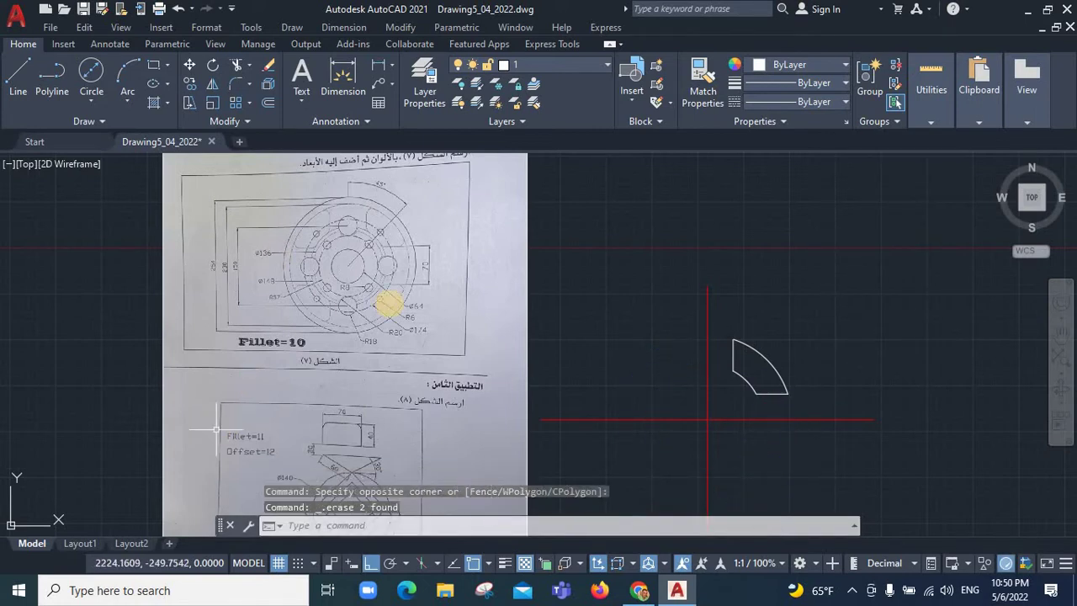
scroll(380, 209, "up", 3)
scroll(379, 215, "up", 3)
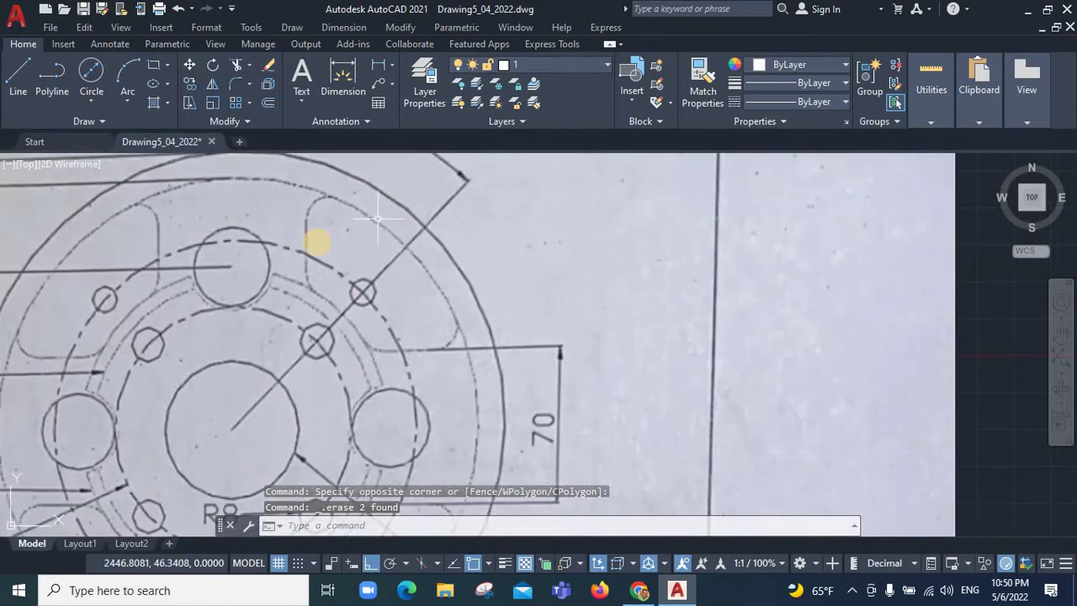
scroll(180, 373, "down", 4)
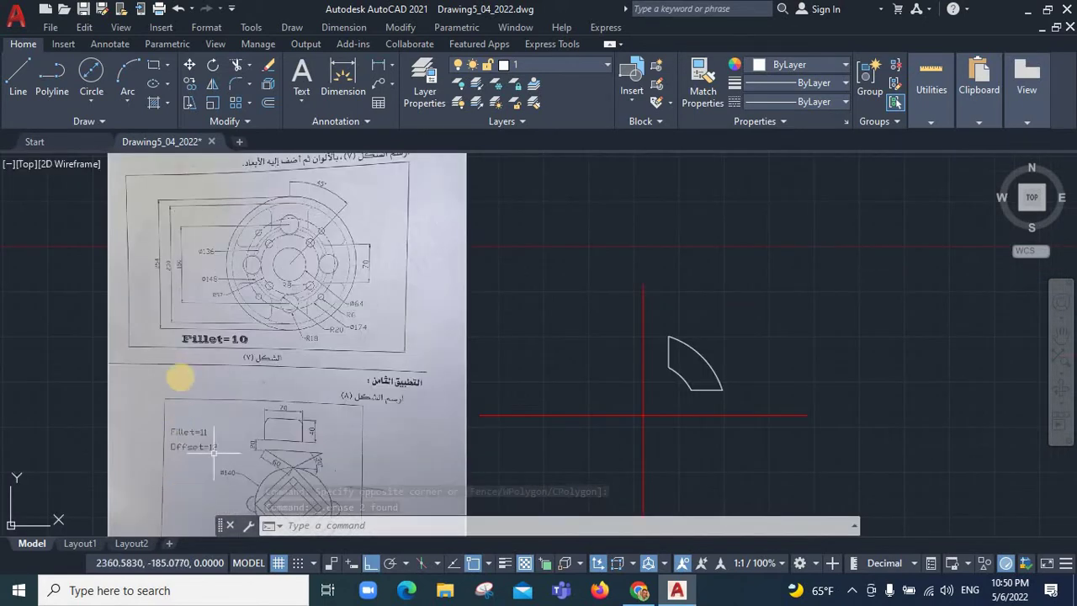
scroll(181, 369, "up", 1)
scroll(211, 375, "down", 1)
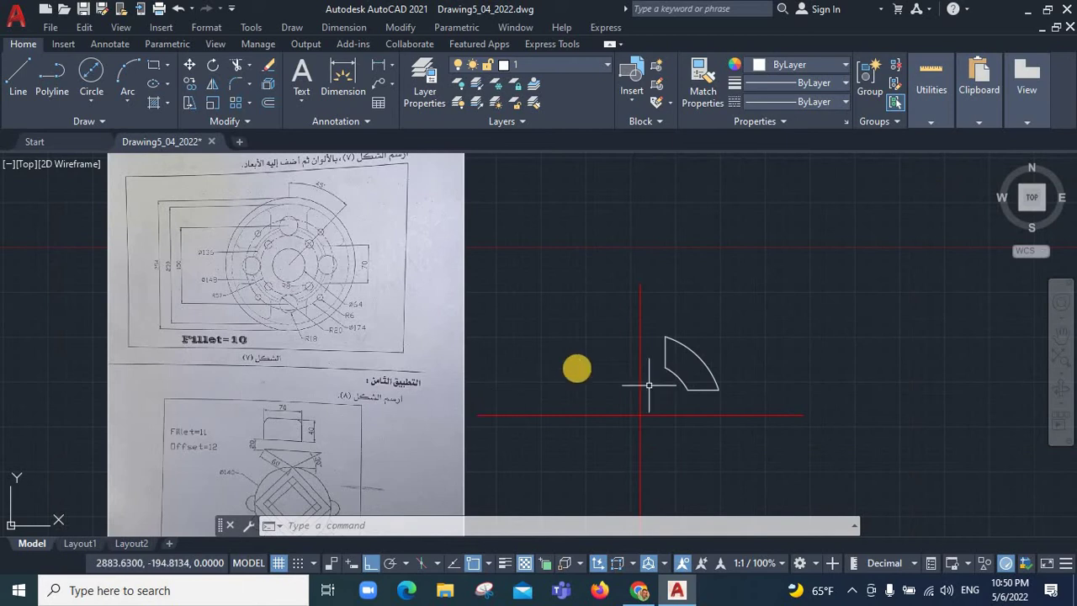
scroll(665, 380, "up", 2)
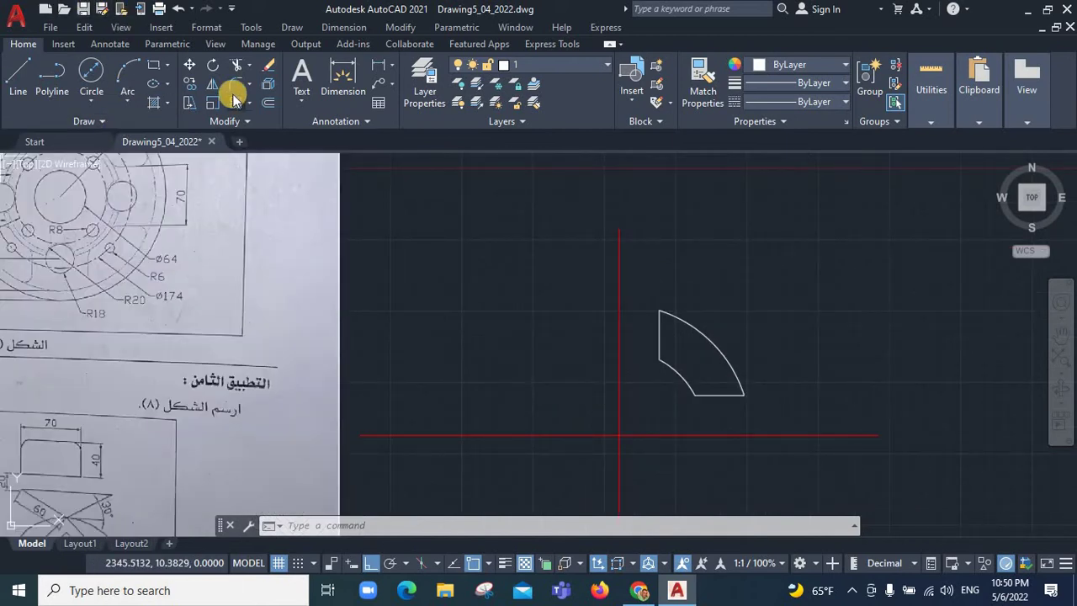
Start FILLET and set its radius to 10
type("f")
key("Return")
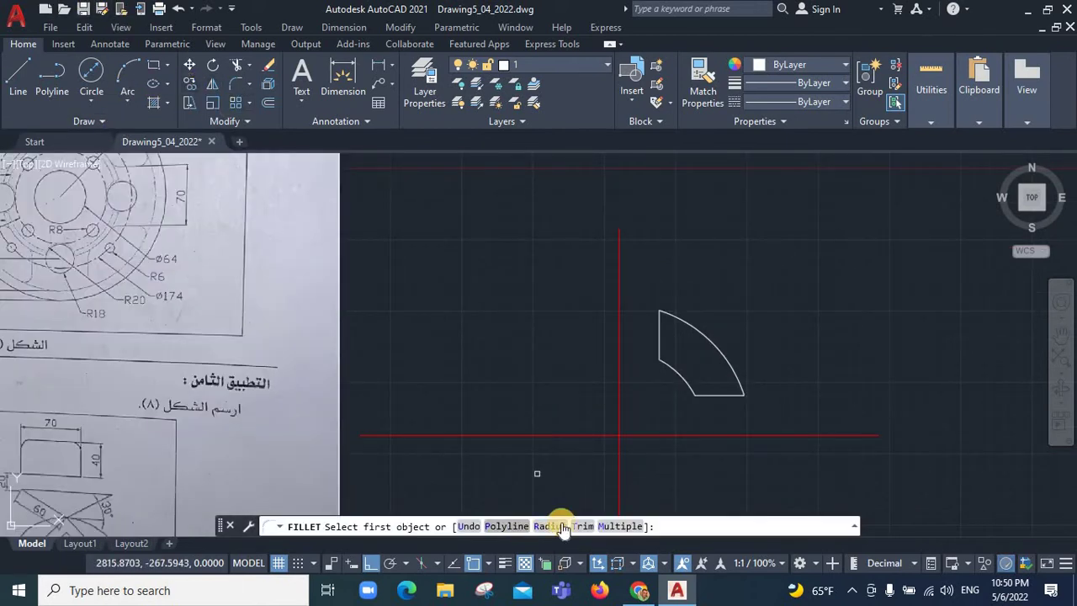
type("r")
key("Return")
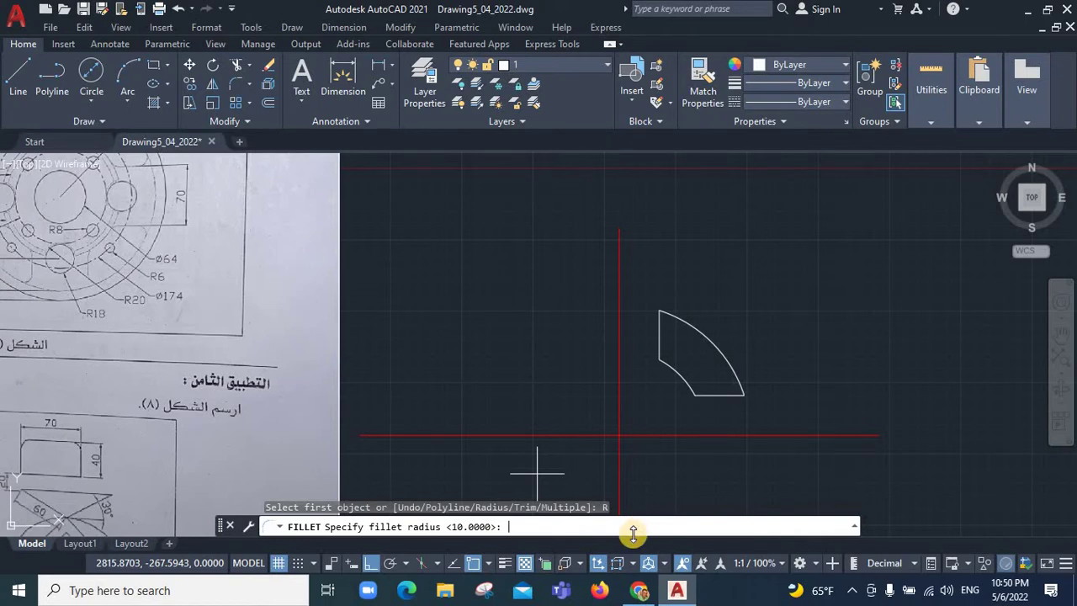
type("10")
key("Return")
scroll(704, 394, "up", 3)
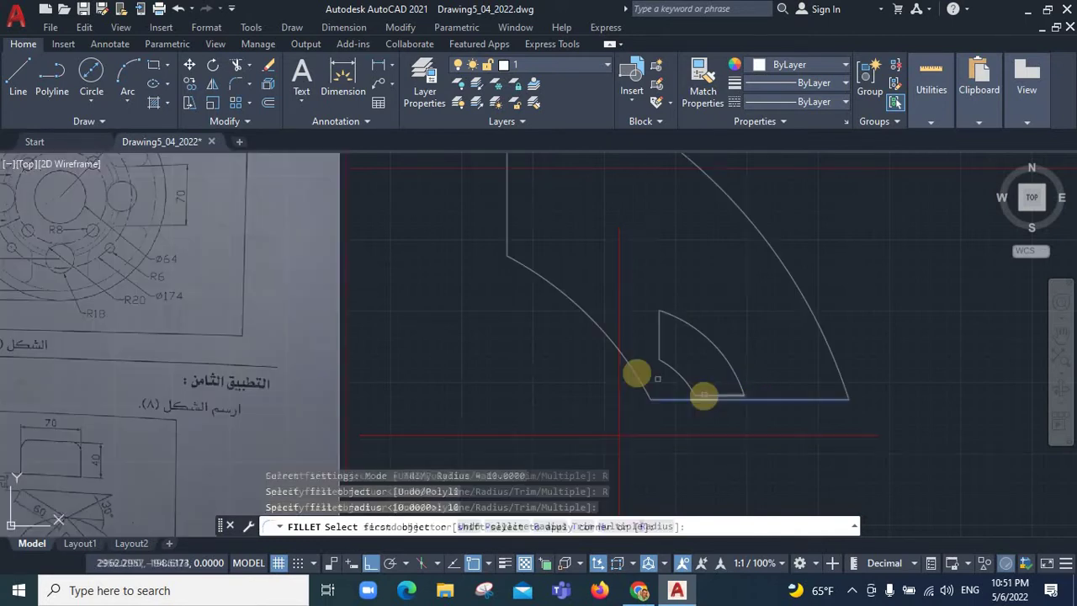
Fillet the slot's bottom-right corner, top arc corner and lower diagonal edge at radius 10
left_click(618, 373)
right_click(556, 470)
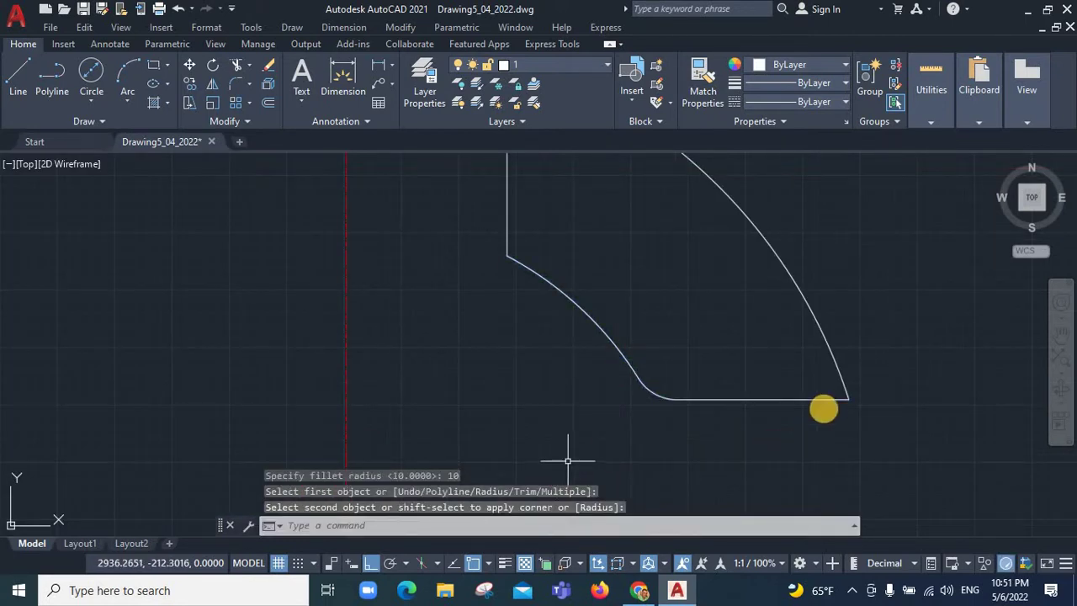
key("Return")
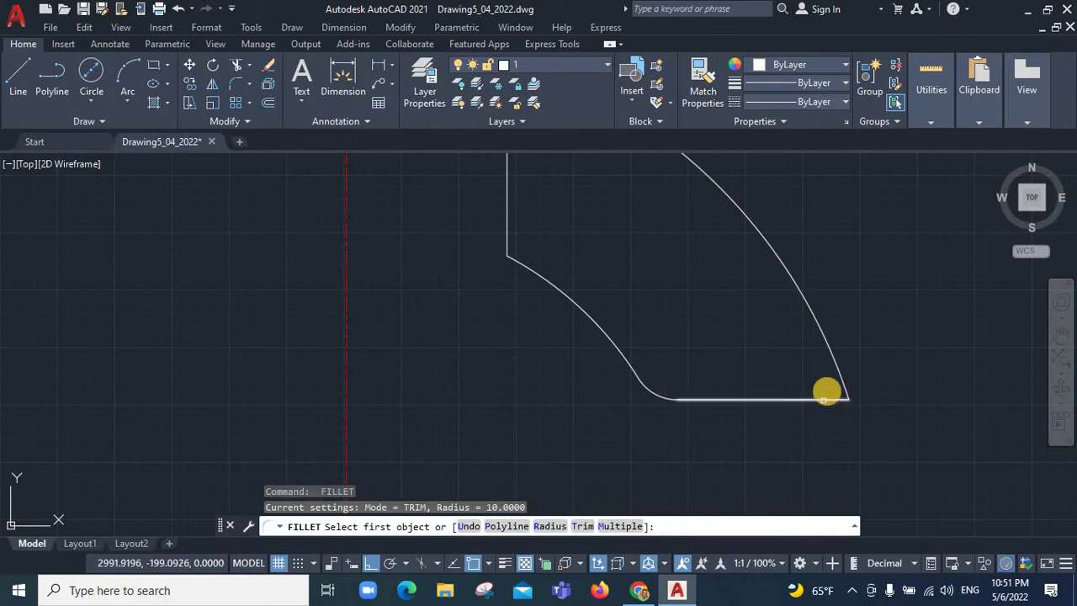
left_click(824, 399)
left_click(833, 358)
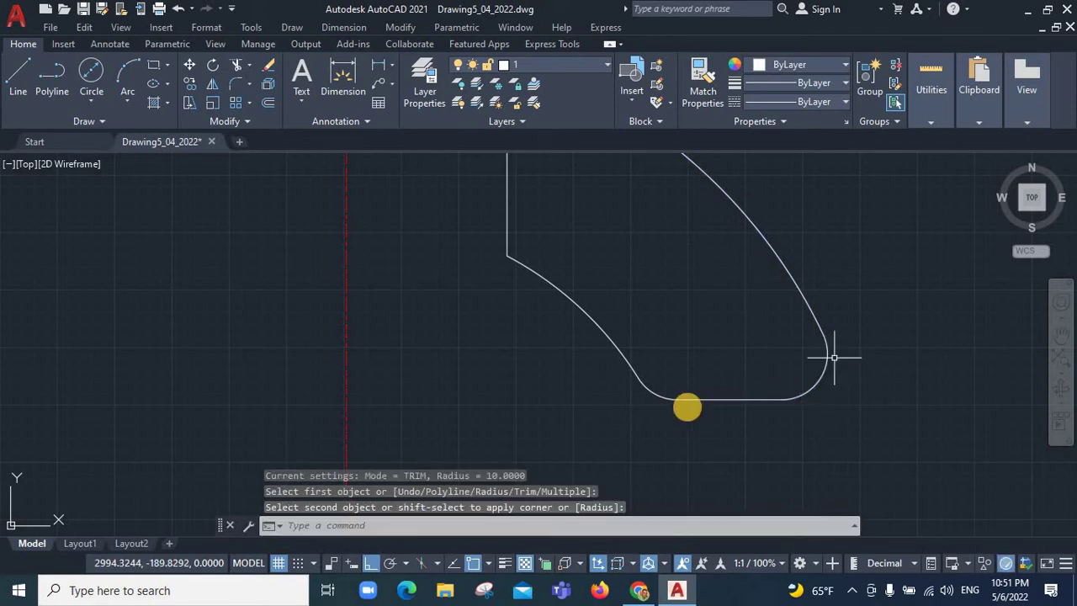
scroll(686, 401, "down", 3)
key("Return")
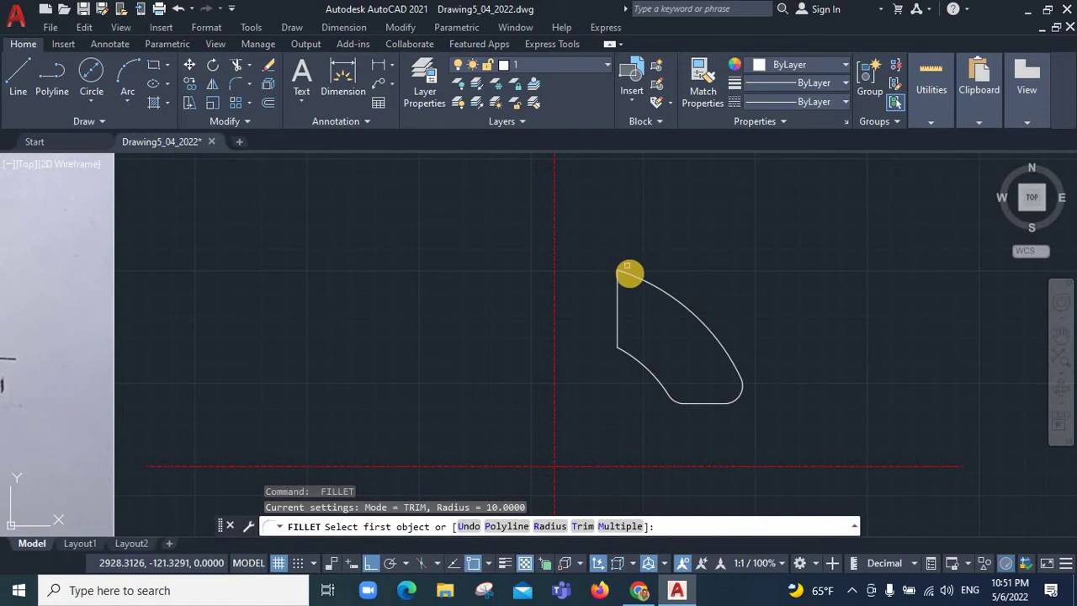
left_click(630, 274)
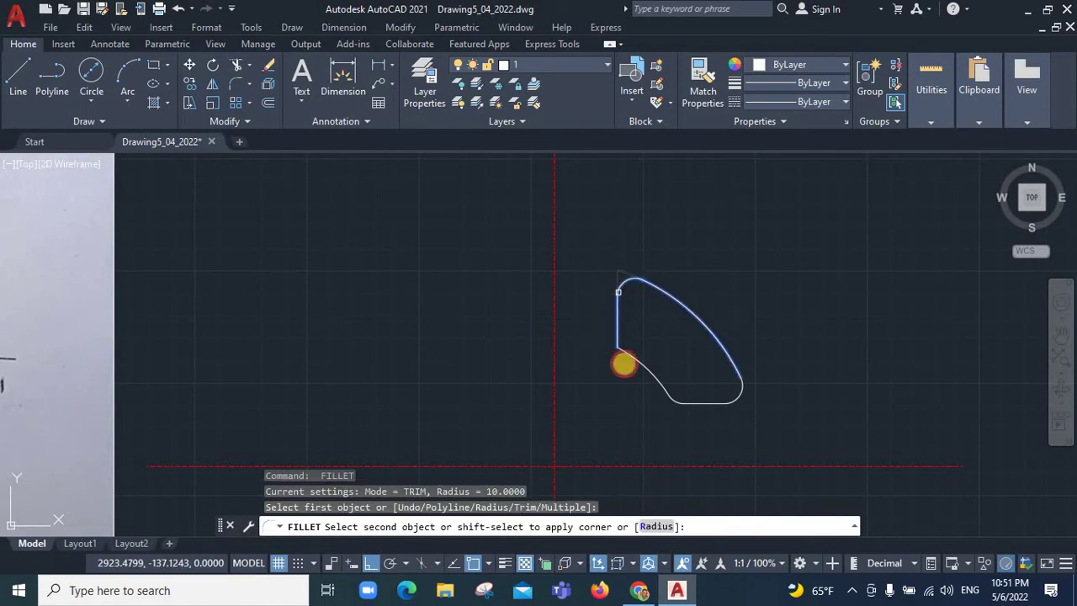
left_click(624, 360)
key("Return")
left_click(634, 355)
scroll(539, 383, "down", 8)
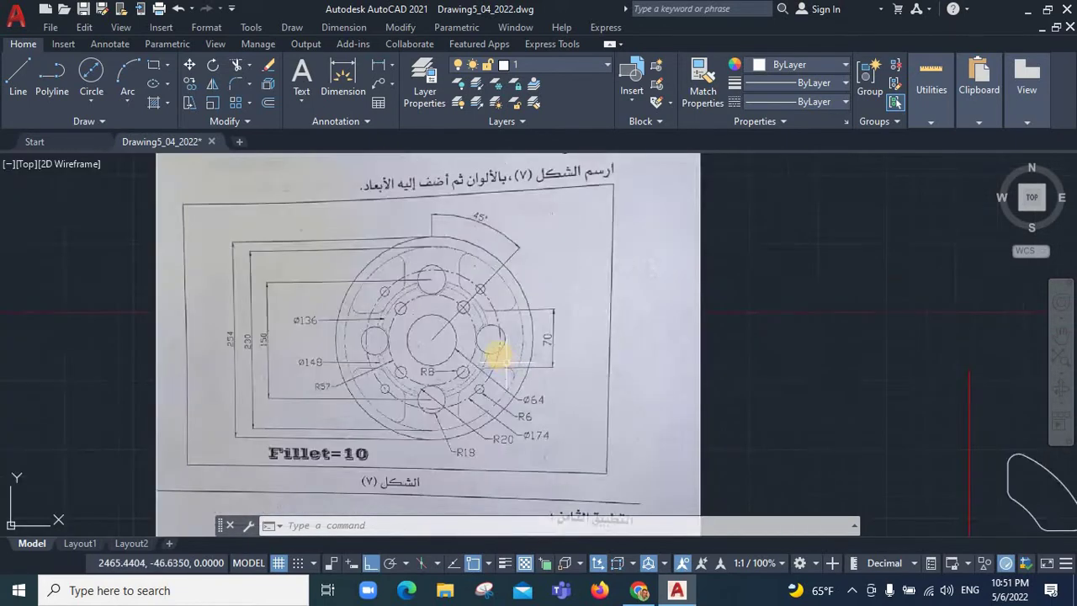
Polar-array the rounded slot outline into 4 items centred on the axes intersection
scroll(683, 491, "up", 4)
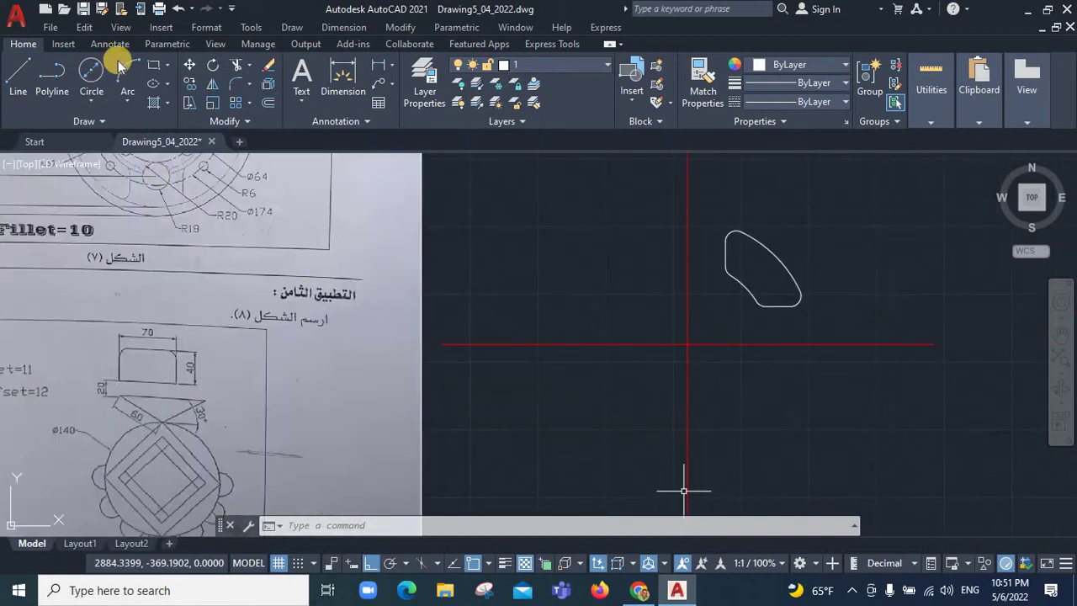
left_click(247, 104)
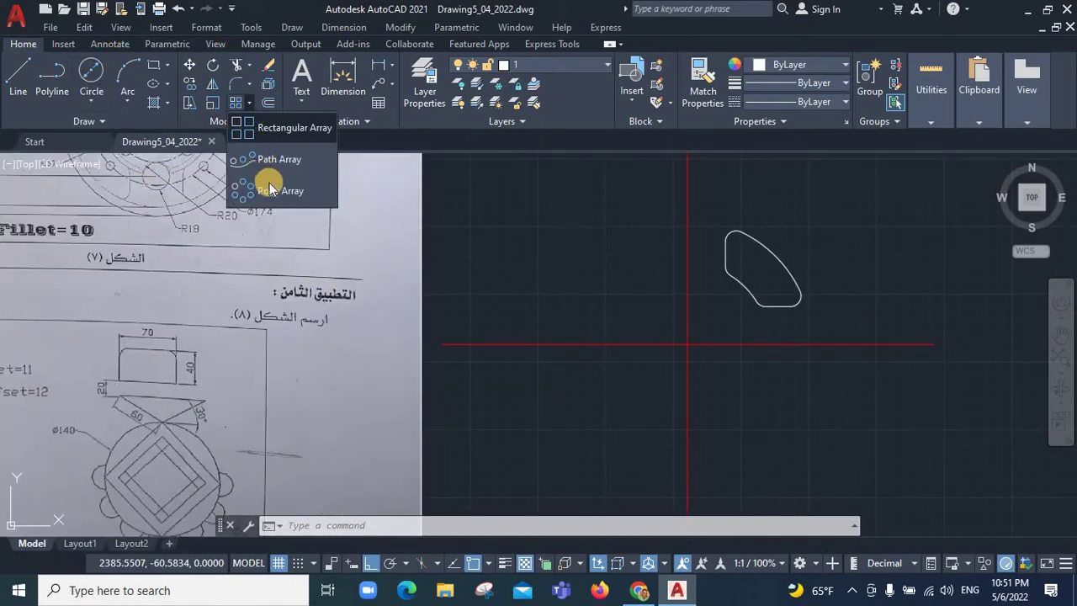
left_click(264, 191)
left_click(762, 307)
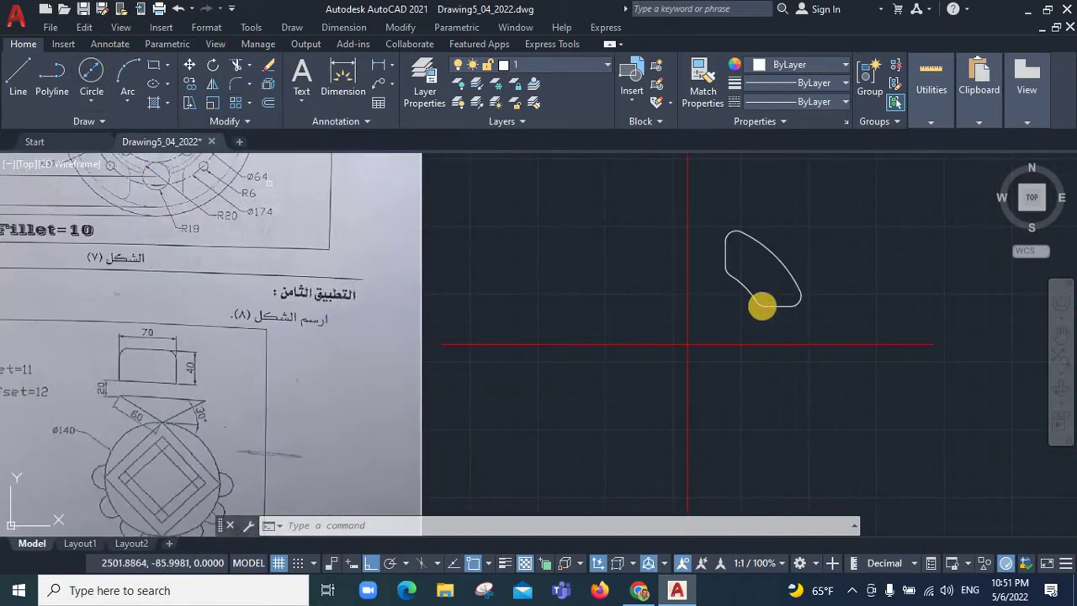
left_click(845, 197)
left_click(736, 319)
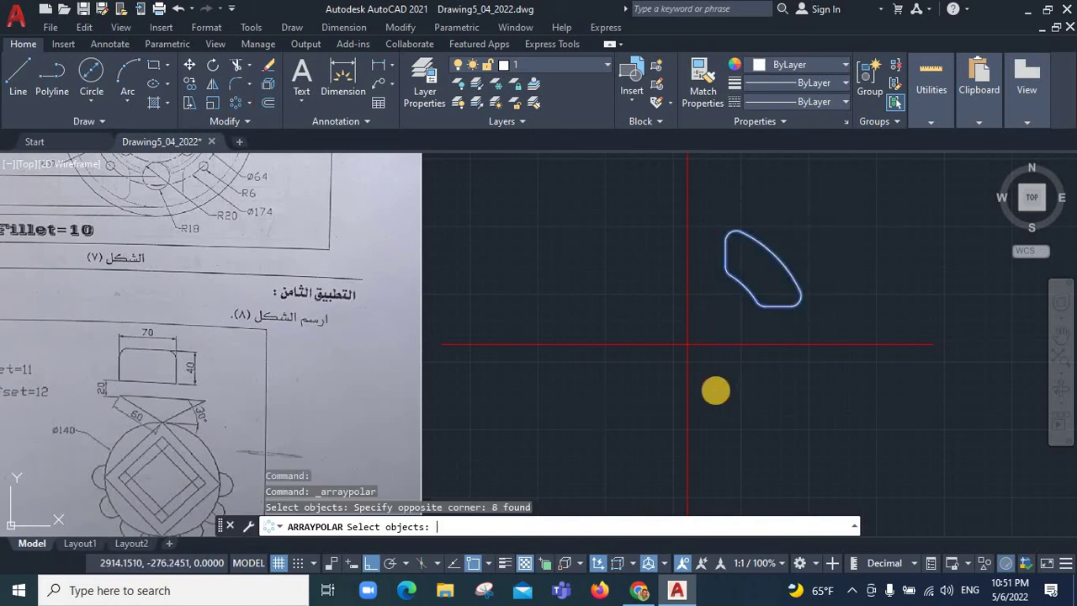
key("Return")
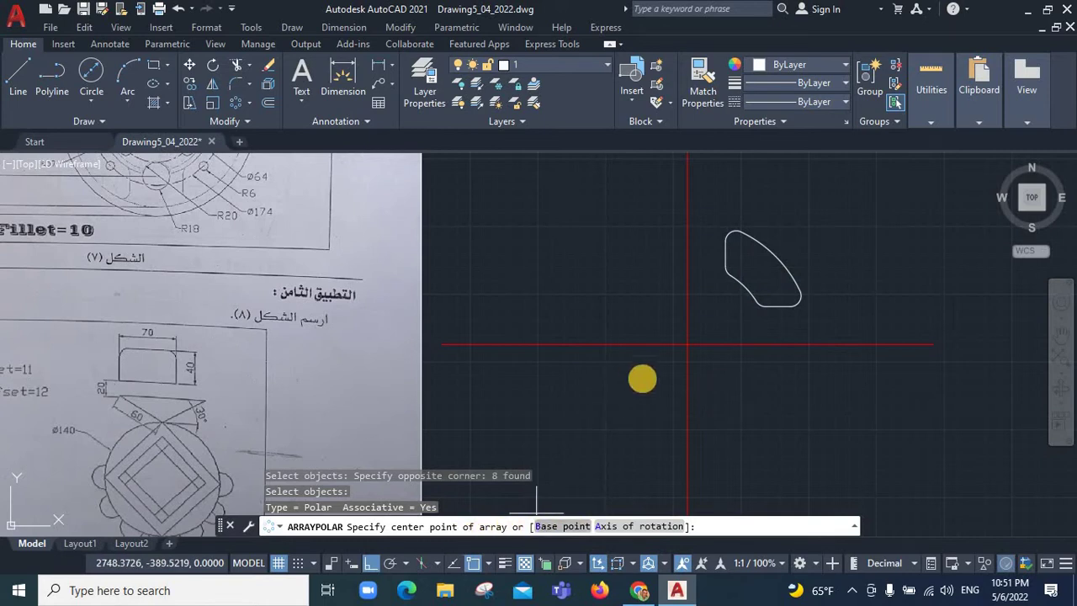
left_click(688, 345)
type("4")
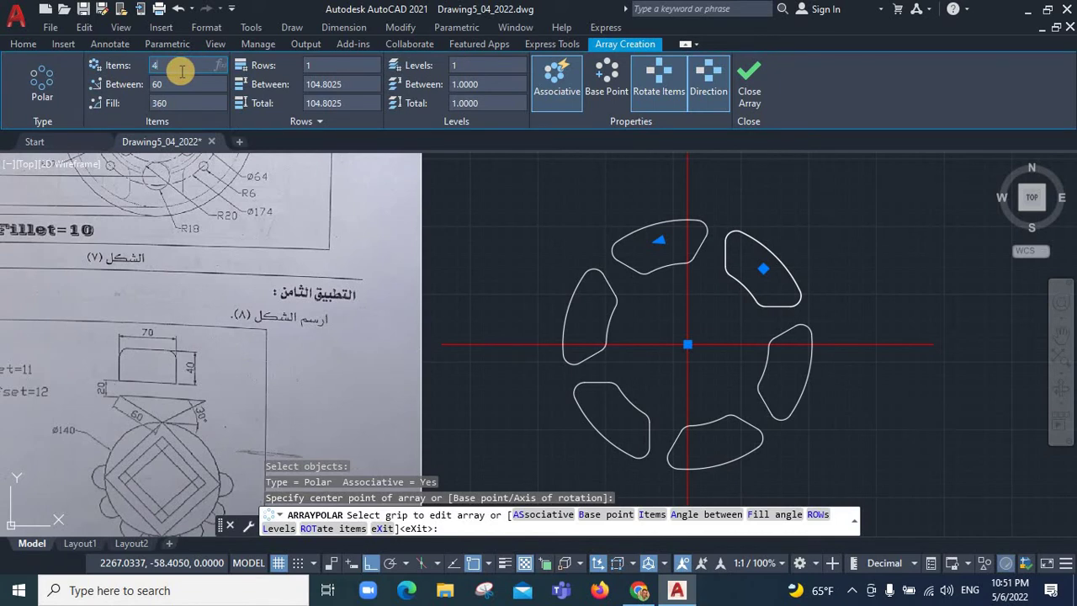
left_click(749, 76)
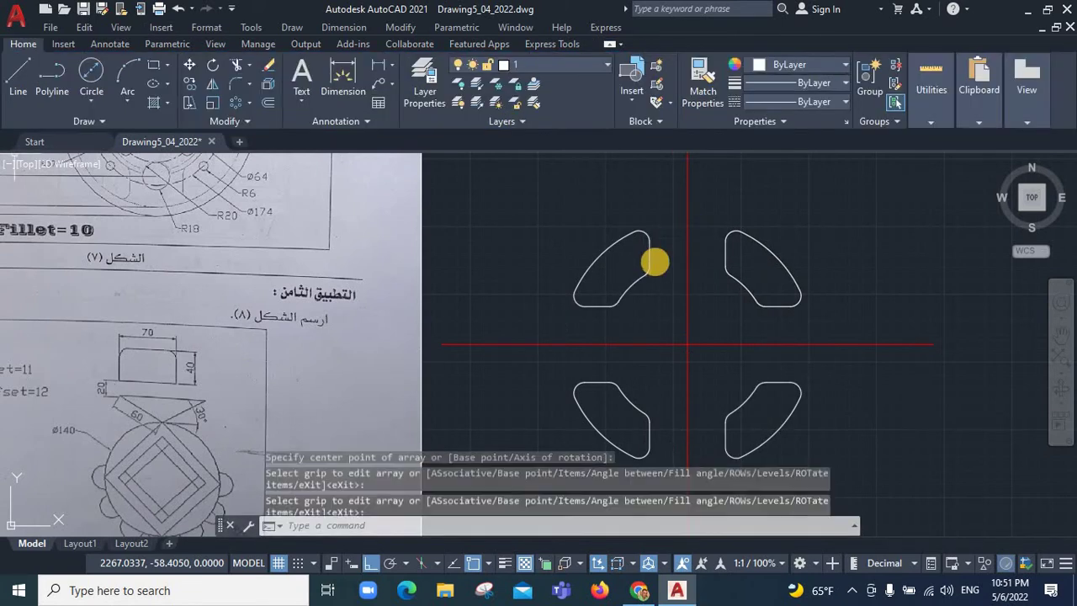
scroll(654, 244, "down", 4)
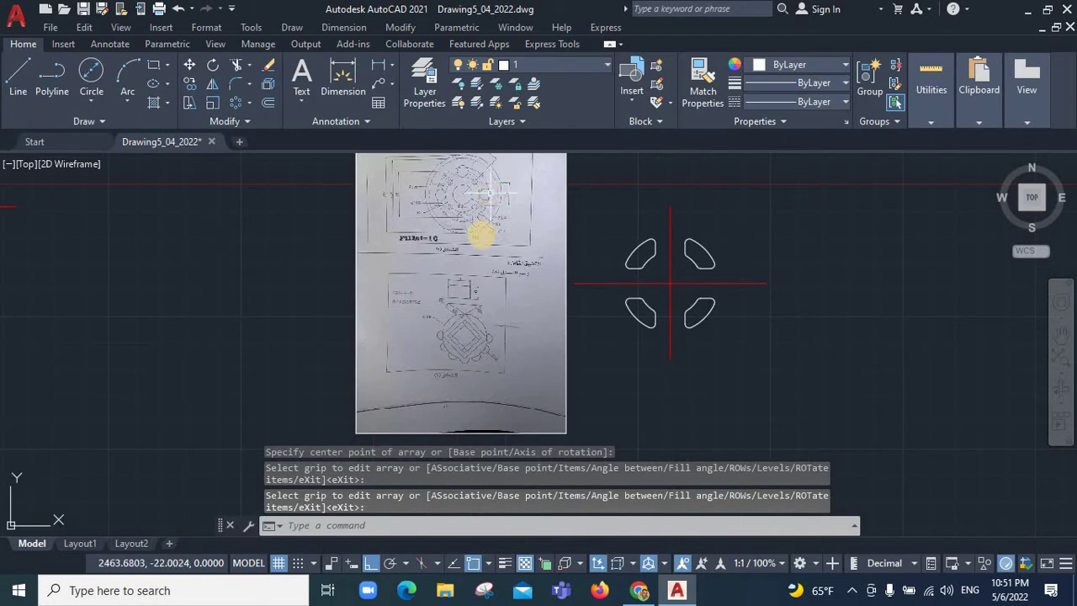
scroll(488, 194, "down", 1)
scroll(446, 193, "up", 2)
scroll(450, 194, "up", 2)
scroll(455, 194, "up", 2)
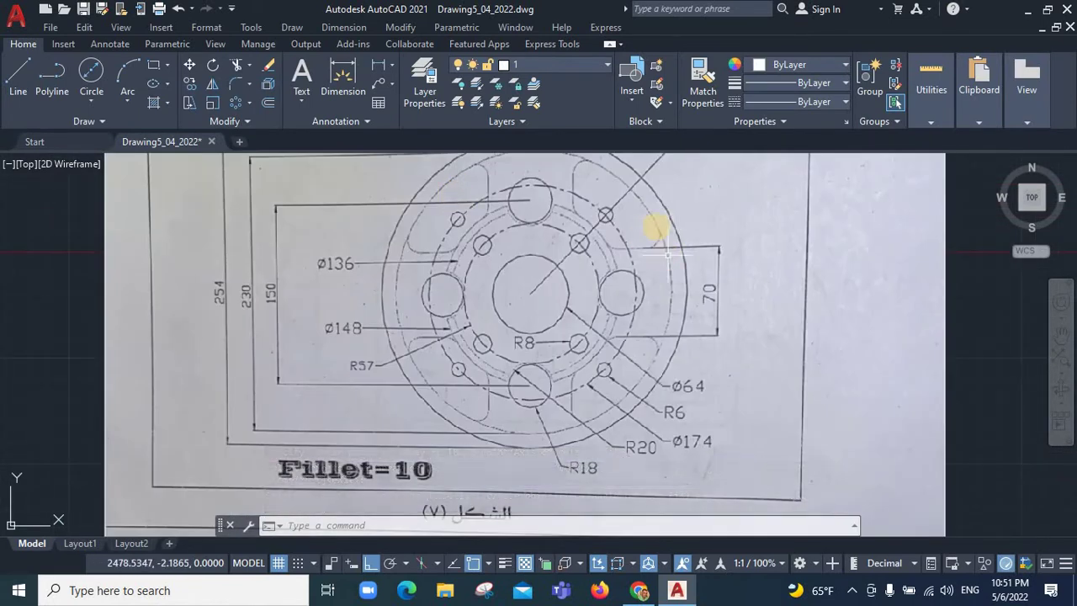
scroll(657, 223, "down", 3)
scroll(547, 210, "up", 3)
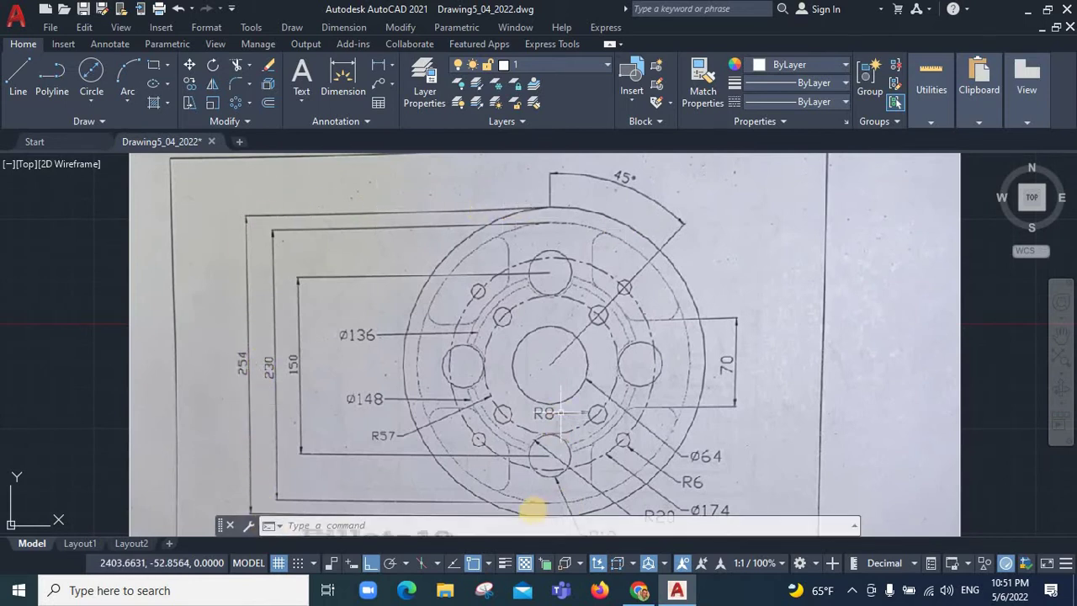
scroll(560, 412, "down", 2)
scroll(533, 484, "up", 2)
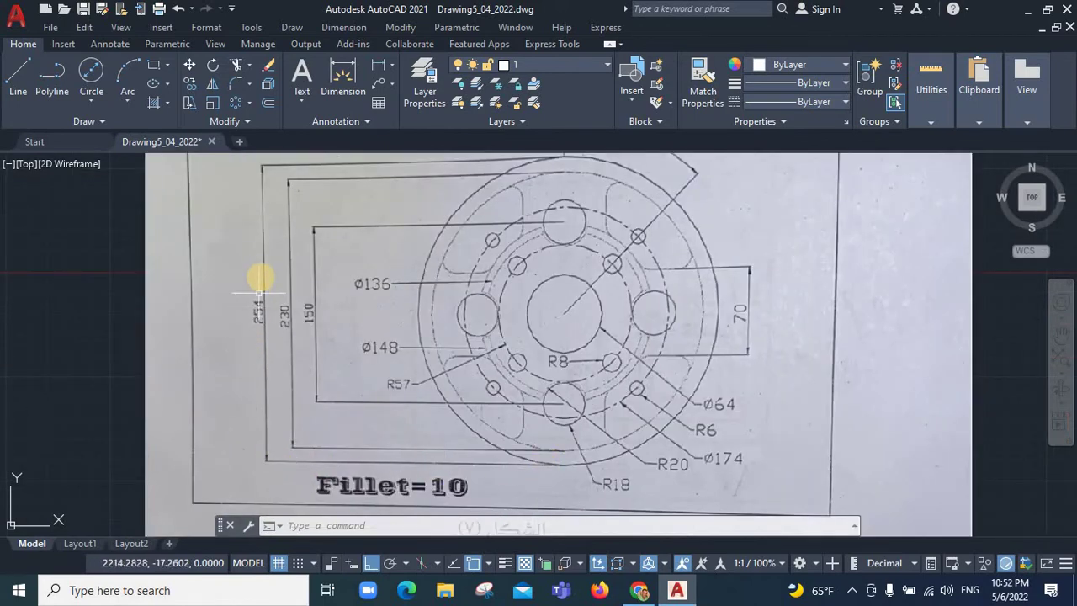
scroll(261, 276, "down", 2)
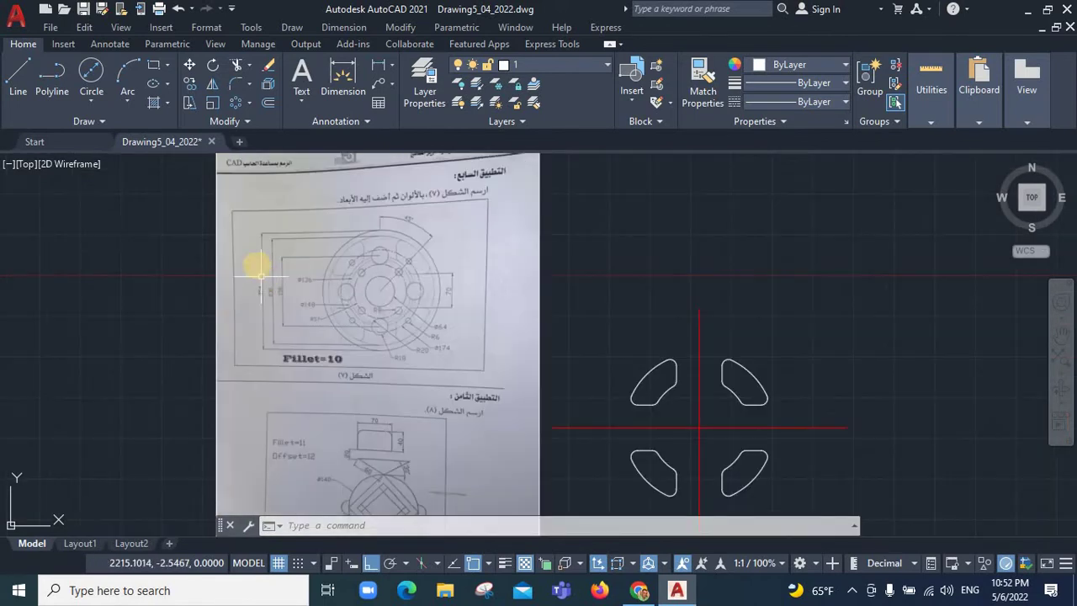
Draw a 254-diameter circle centred on the origin around the four slots
left_click(95, 98)
left_click(89, 157)
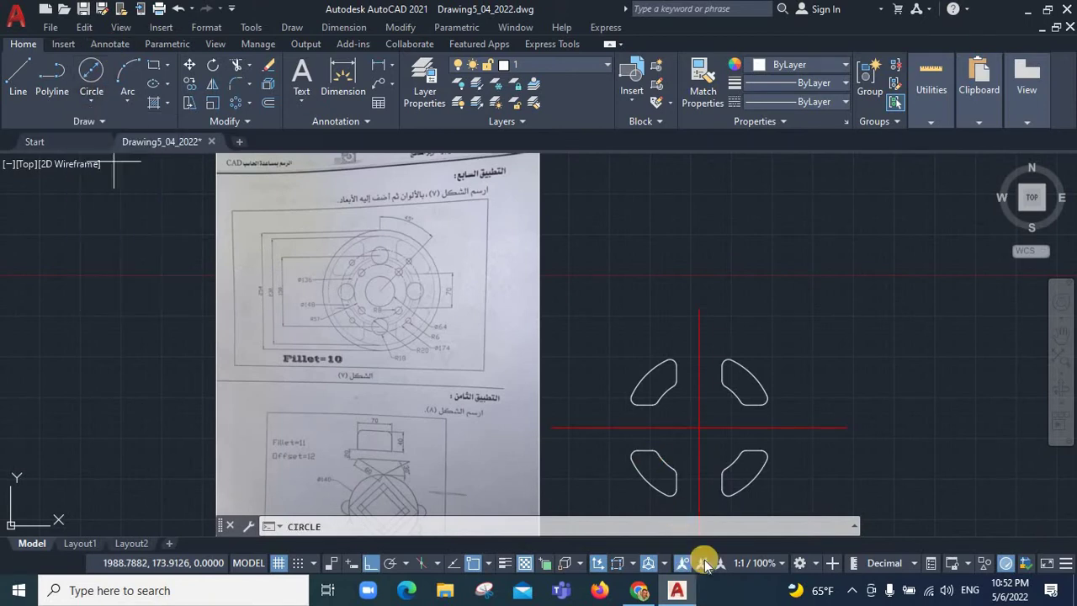
left_click(699, 427)
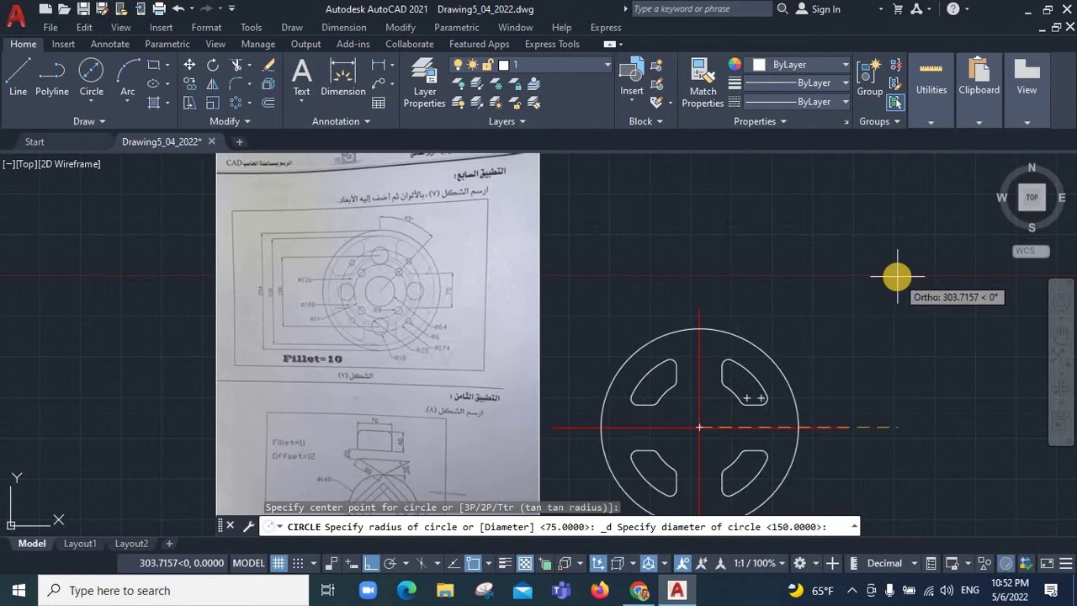
type("5")
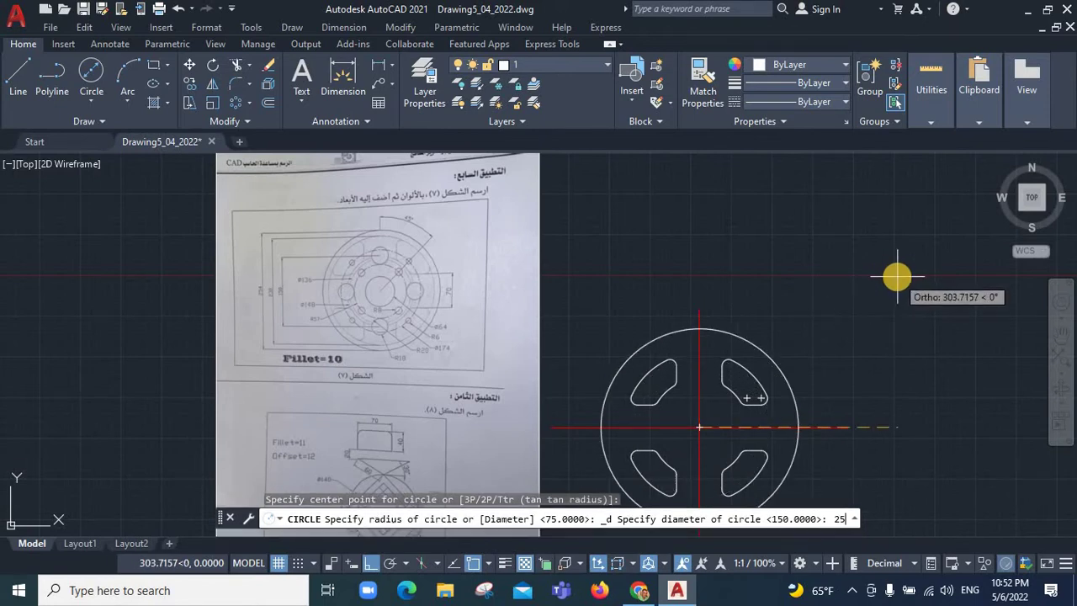
type("4")
key("Return")
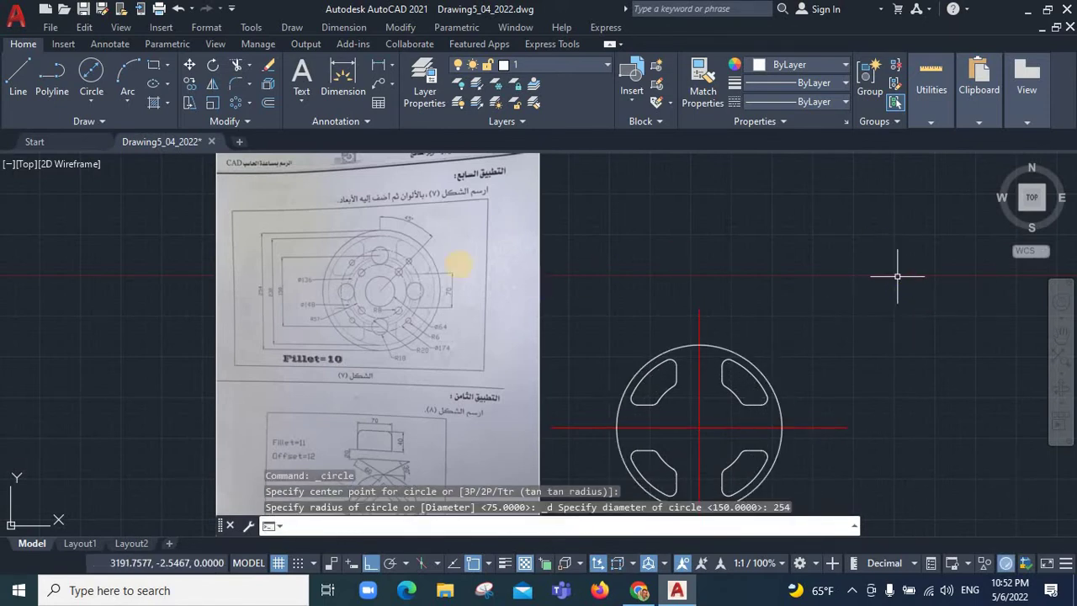
scroll(360, 219, "up", 5)
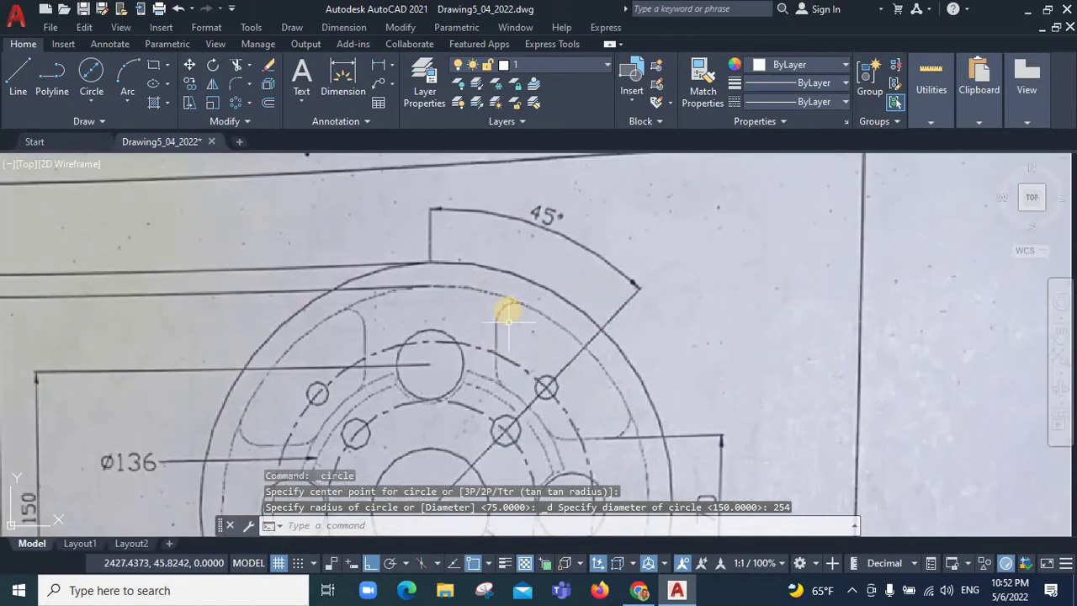
scroll(505, 310, "down", 5)
scroll(243, 425, "up", 1)
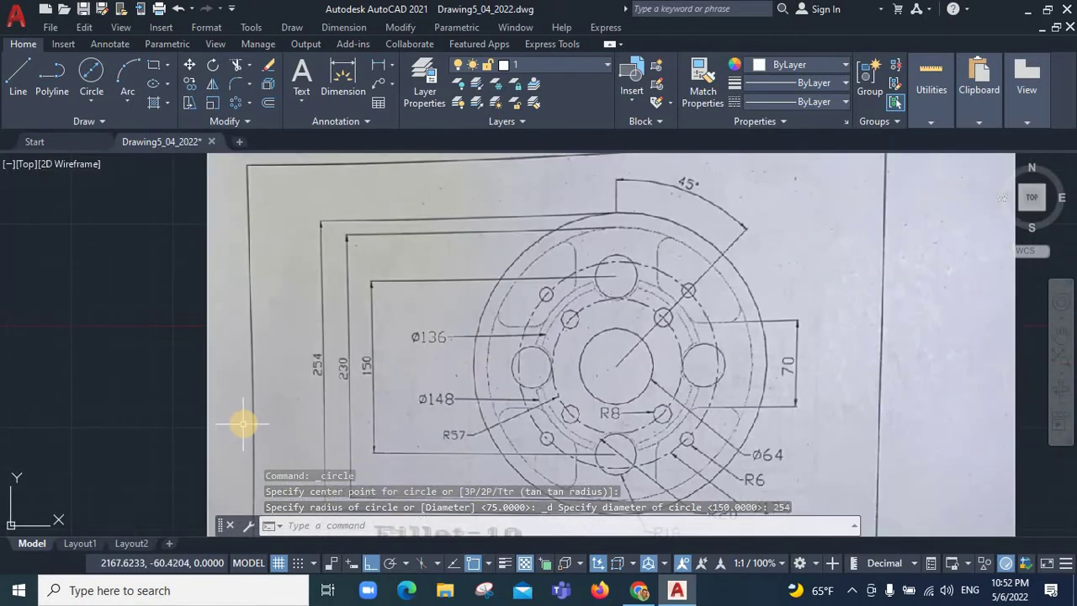
scroll(242, 425, "up", 2)
scroll(259, 393, "down", 3)
scroll(259, 395, "down", 1)
scroll(260, 393, "down", 3)
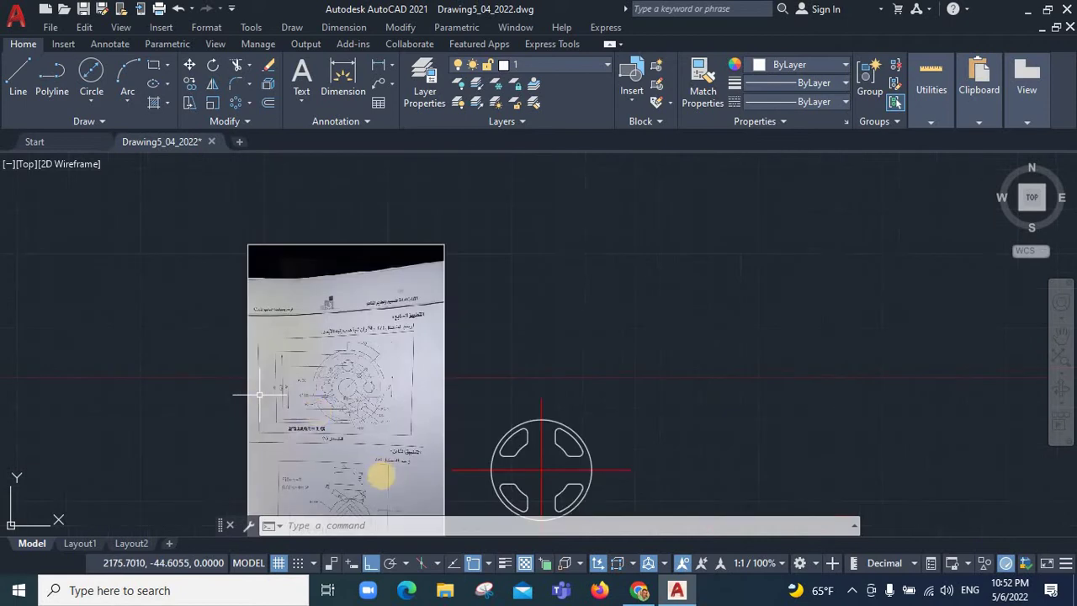
scroll(589, 421, "up", 3)
Change the large outer circle's colour to green
left_click(604, 413)
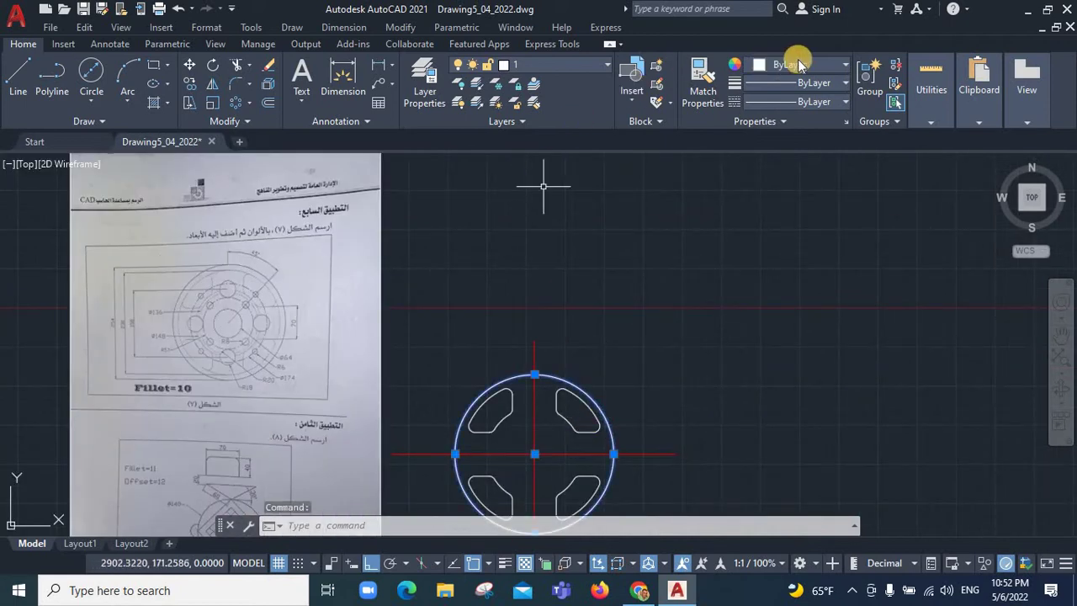
left_click(799, 65)
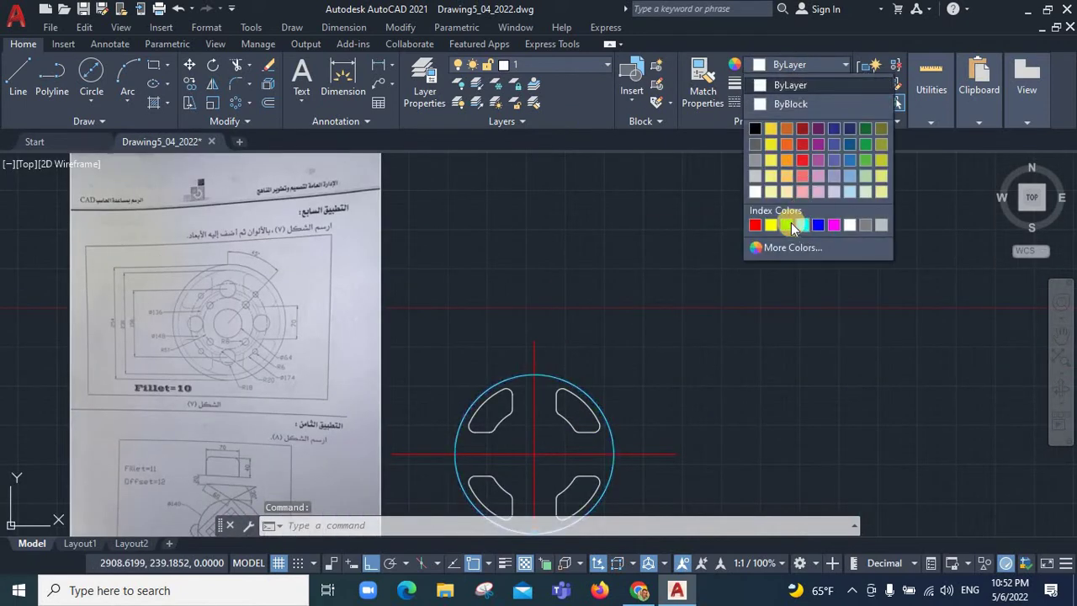
scroll(673, 312, "down", 3)
scroll(589, 353, "up", 3)
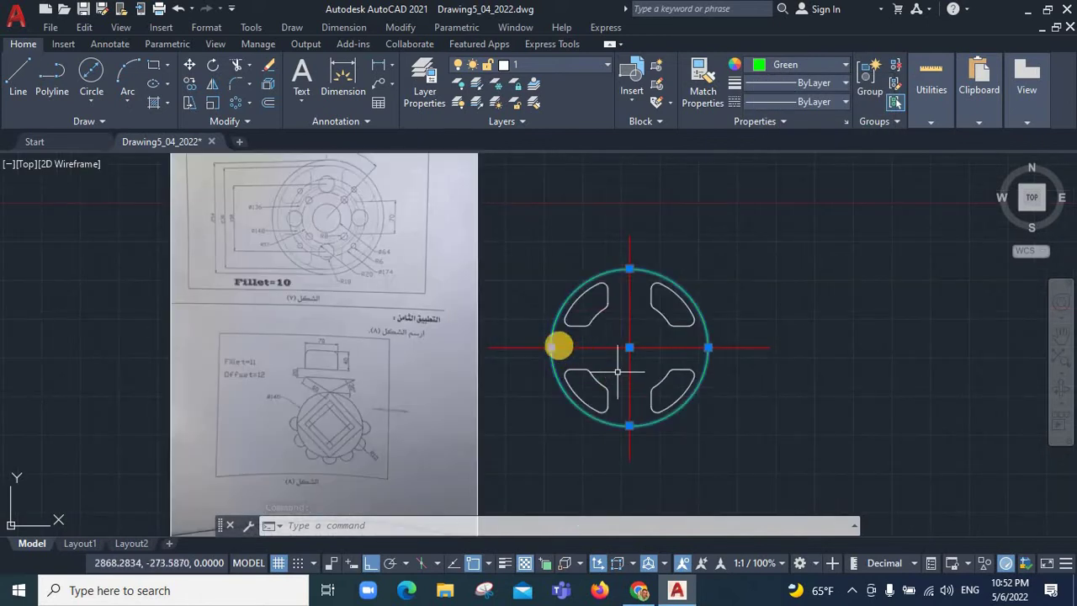
key("Escape")
key("Escape")
scroll(310, 173, "up", 4)
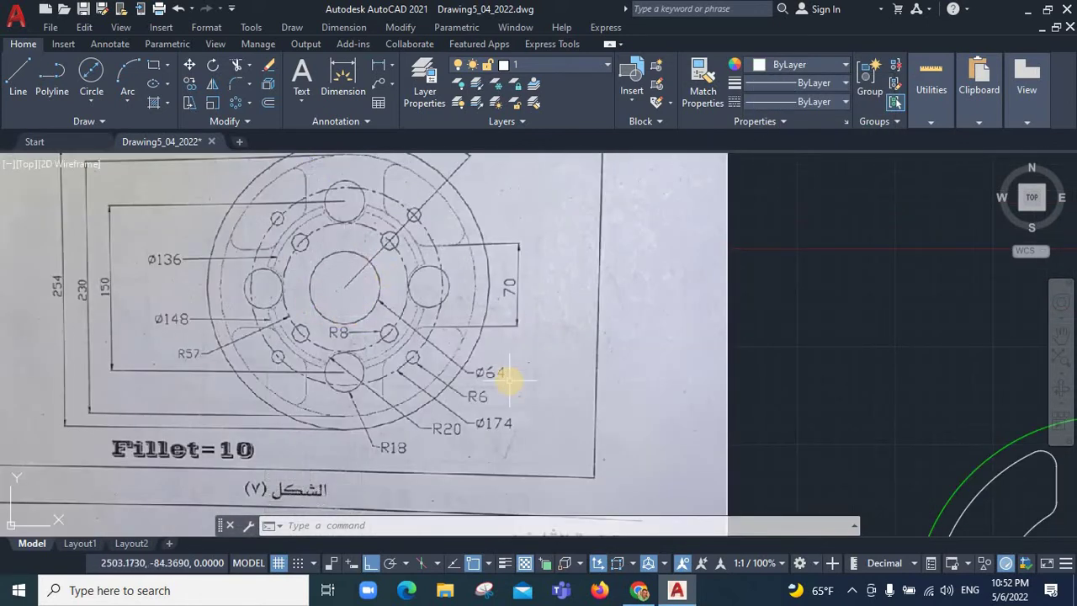
scroll(478, 341, "down", 5)
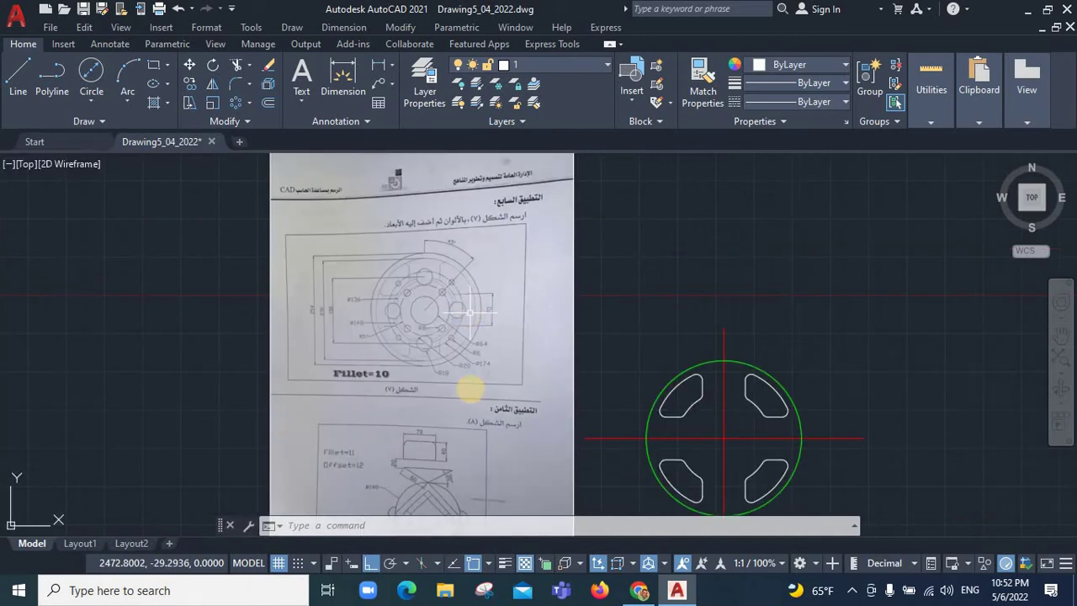
scroll(474, 385, "down", 1)
scroll(555, 496, "up", 2)
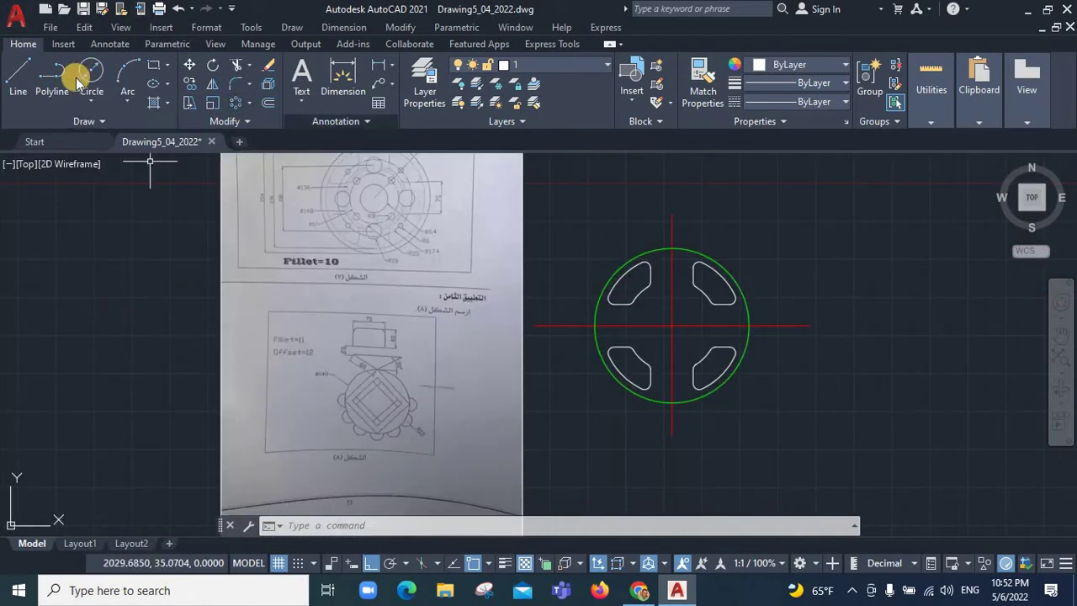
Draw a 64-diameter circle centred on the origin
left_click(91, 99)
left_click(135, 160)
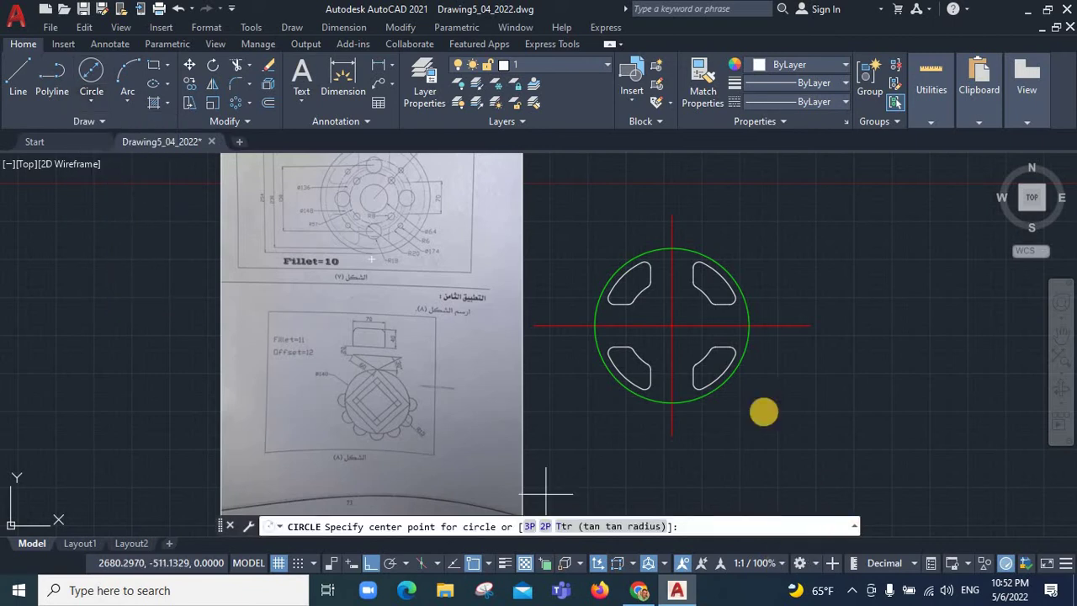
left_click(672, 326)
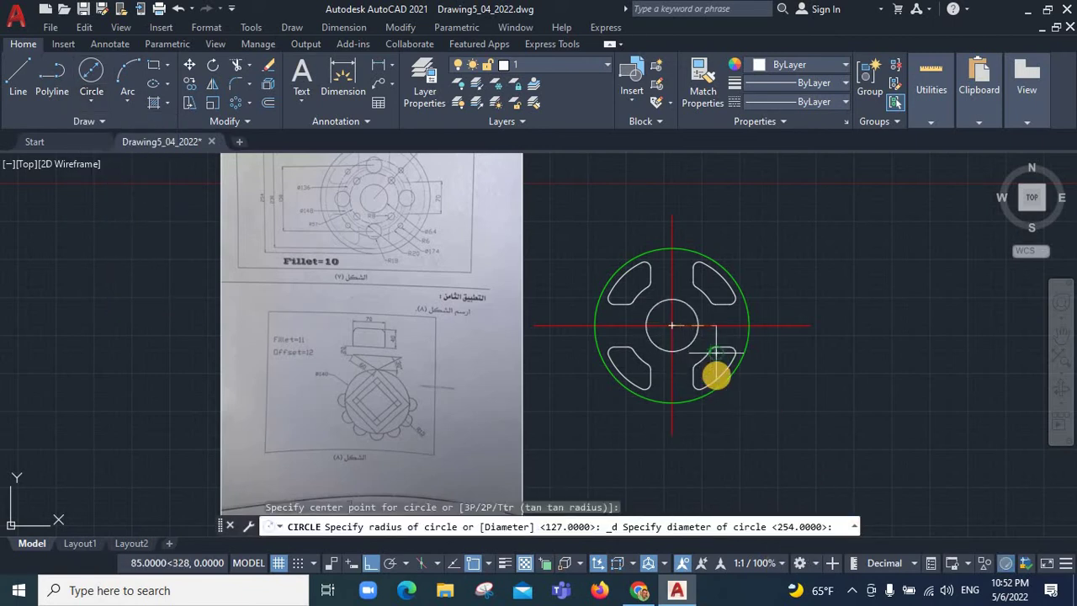
type("64")
key("Return")
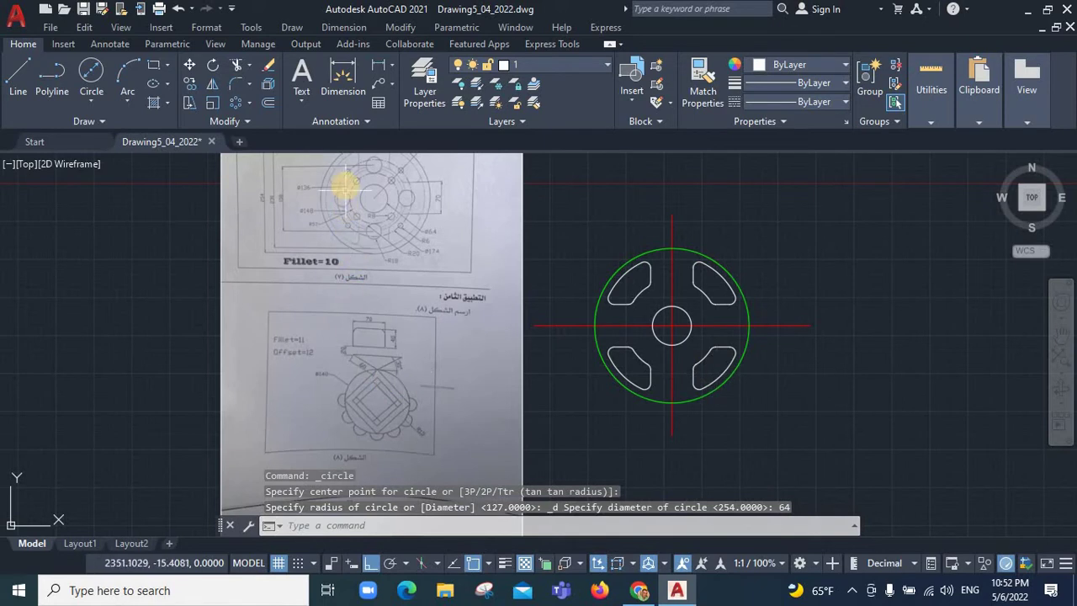
scroll(345, 187, "up", 4)
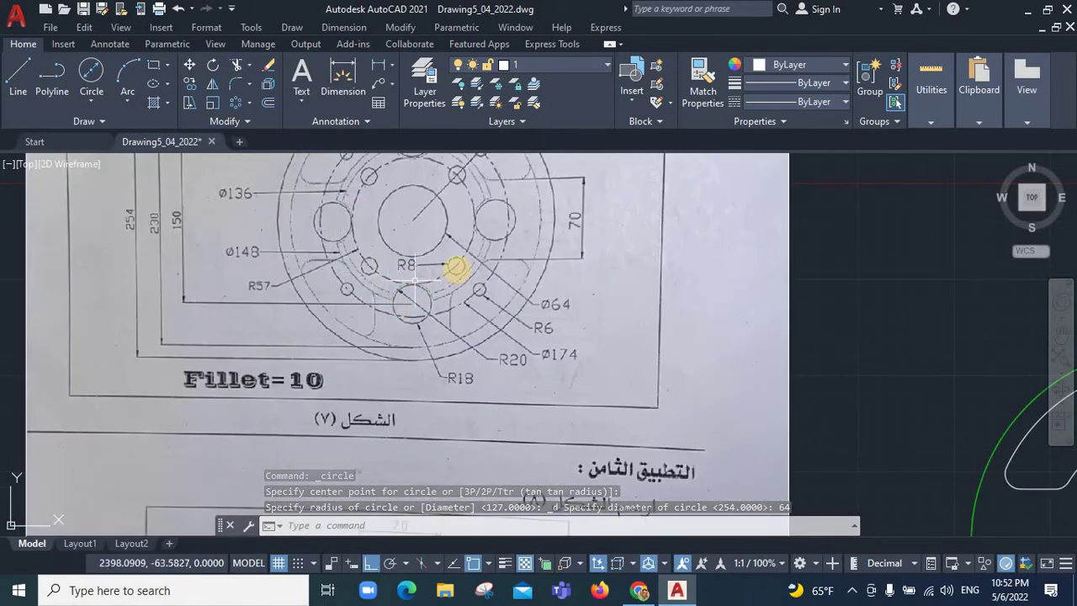
scroll(454, 219, "down", 2)
scroll(341, 227, "up", 4)
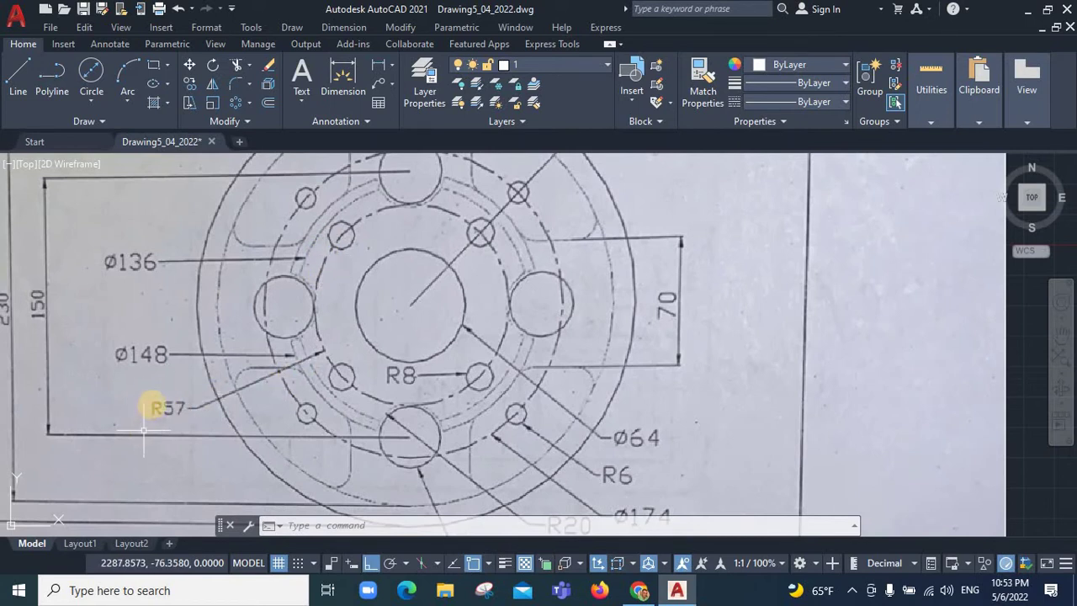
scroll(154, 391, "down", 2)
scroll(168, 374, "down", 5)
scroll(180, 409, "down", 1)
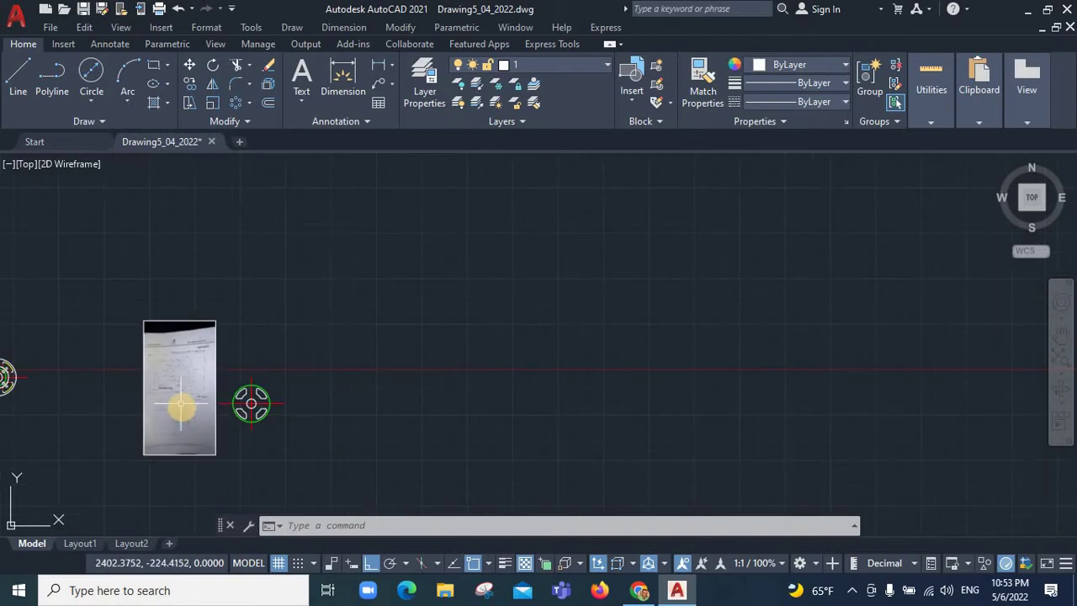
scroll(180, 409, "up", 1)
scroll(183, 404, "up", 4)
Draw a radius-57 circle centred on the origin
left_click(92, 103)
left_click(118, 128)
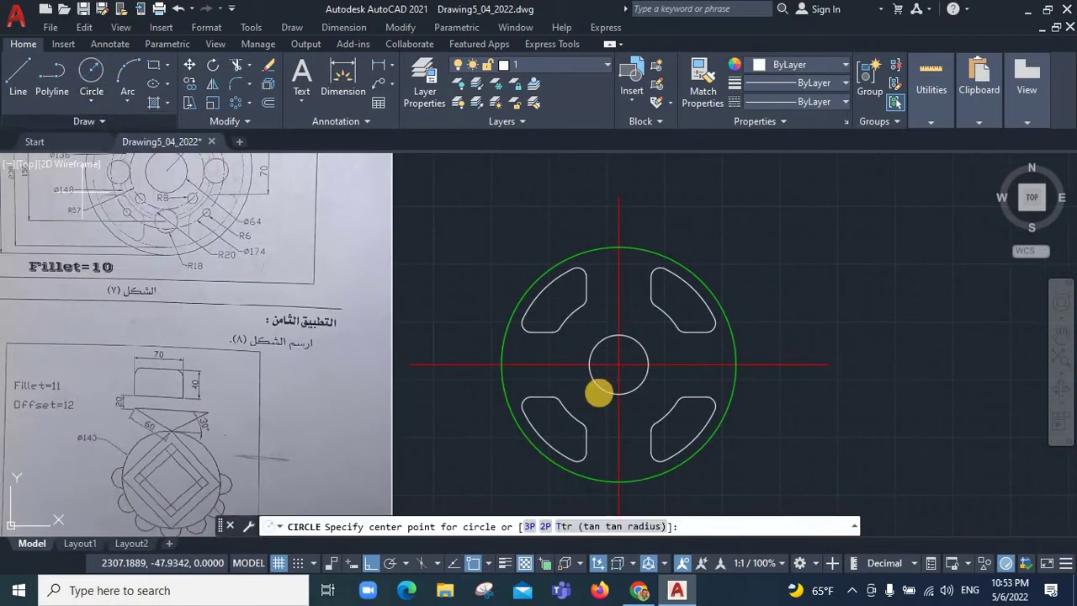
left_click(610, 365)
scroll(384, 362, "down", 3)
scroll(241, 264, "up", 3)
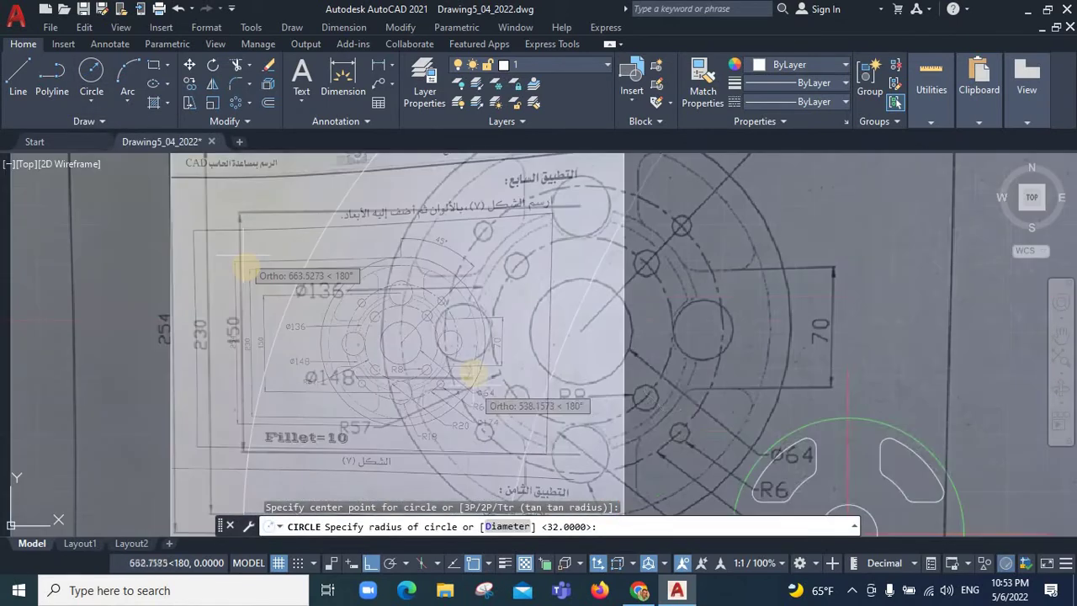
scroll(474, 371, "up", 2)
scroll(474, 370, "down", 3)
type("57")
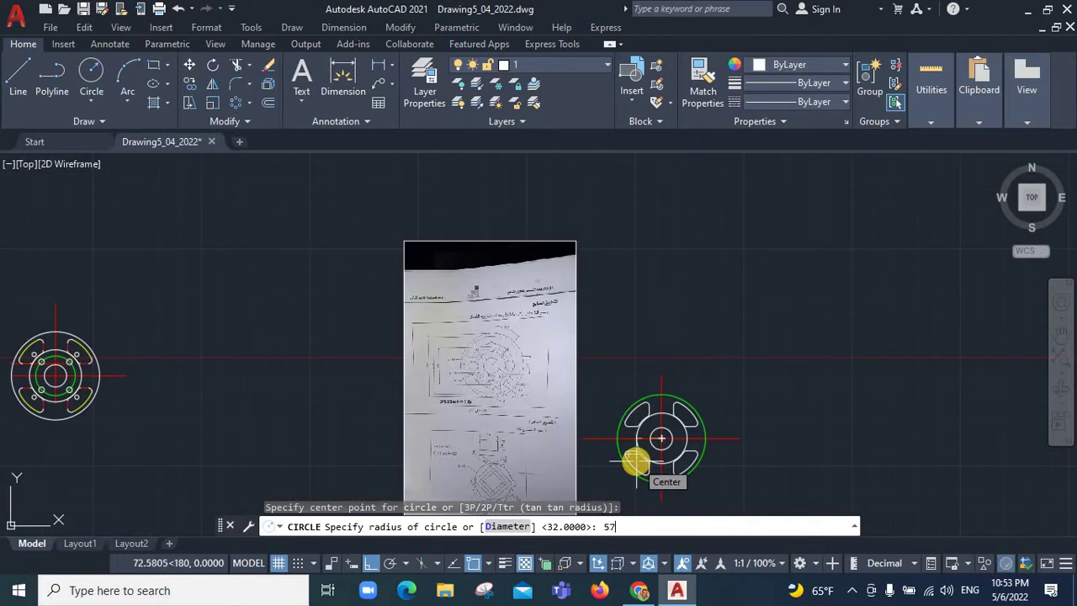
key("Return")
scroll(685, 418, "up", 2)
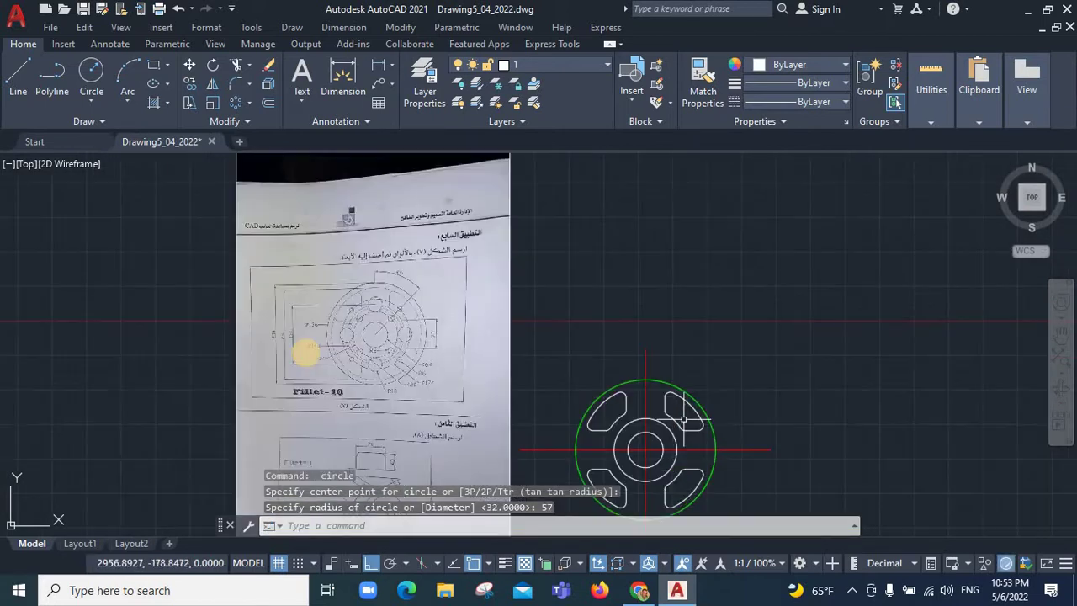
scroll(381, 335, "up", 4)
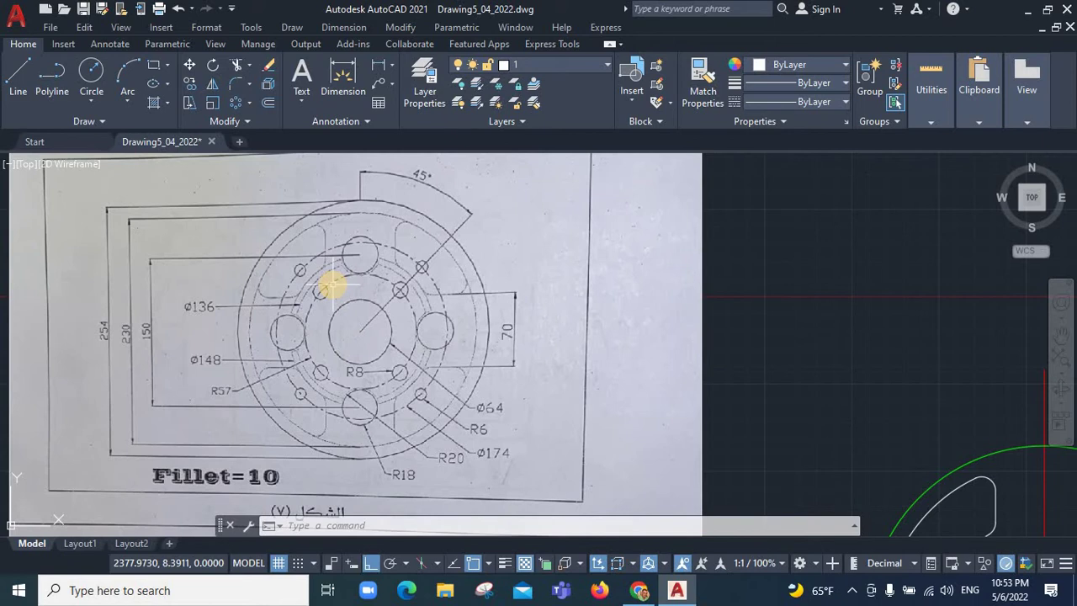
scroll(332, 286, "down", 5)
scroll(444, 366, "up", 1)
scroll(445, 366, "up", 3)
scroll(827, 320, "up", 1)
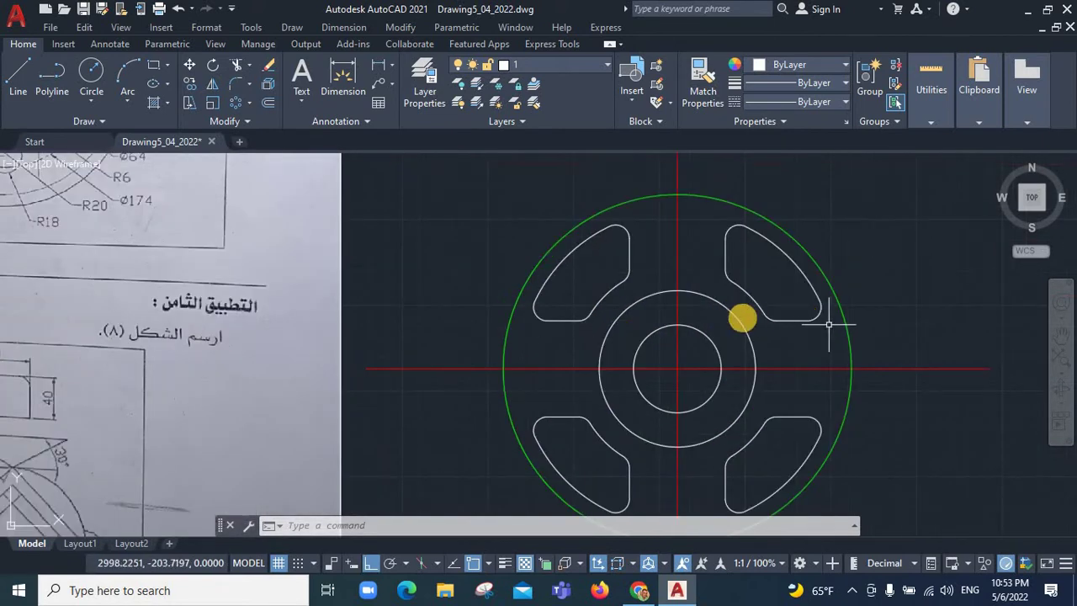
left_click(739, 324)
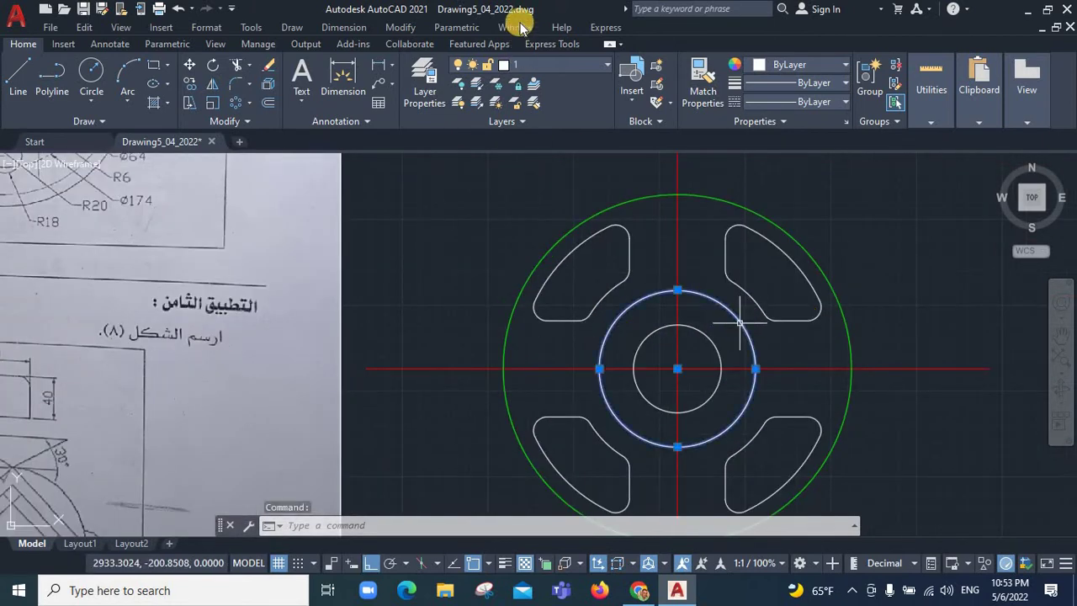
left_click(530, 67)
left_click(533, 113)
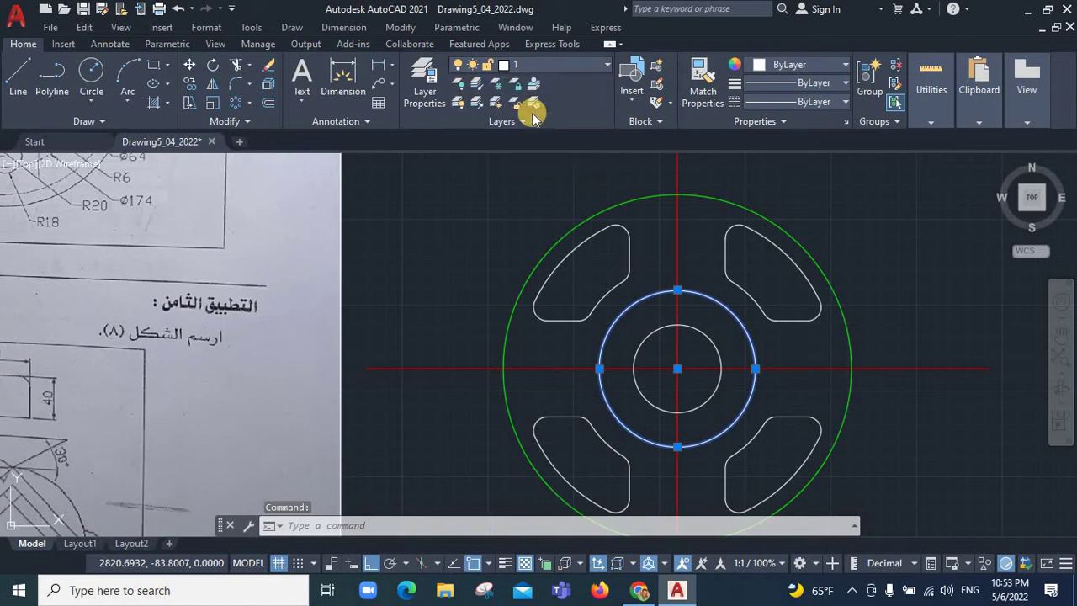
key("Escape")
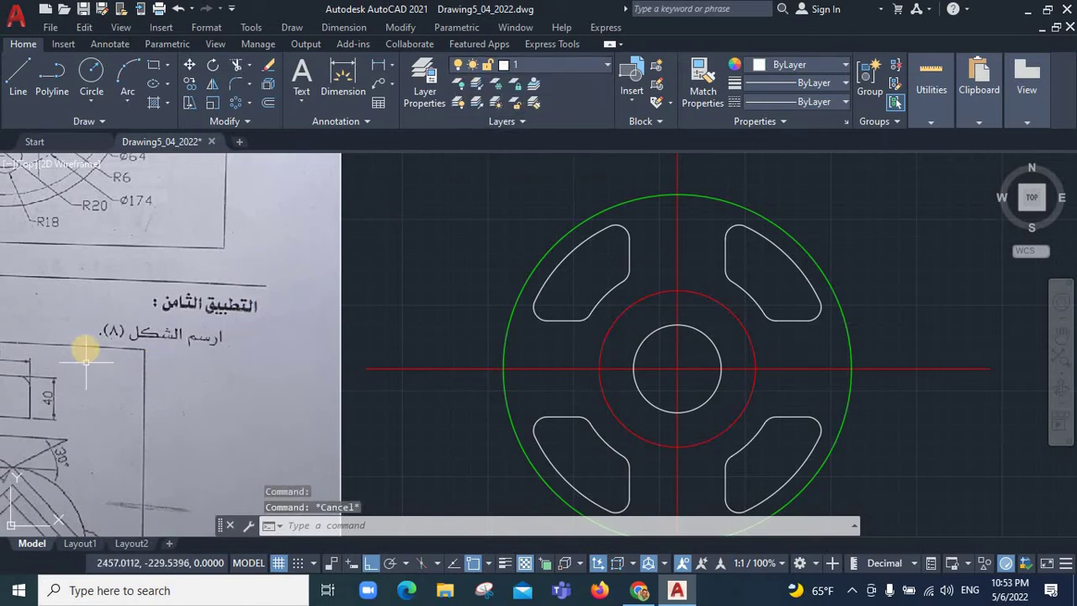
scroll(96, 351, "down", 3)
scroll(17, 257, "up", 3)
scroll(17, 256, "up", 2)
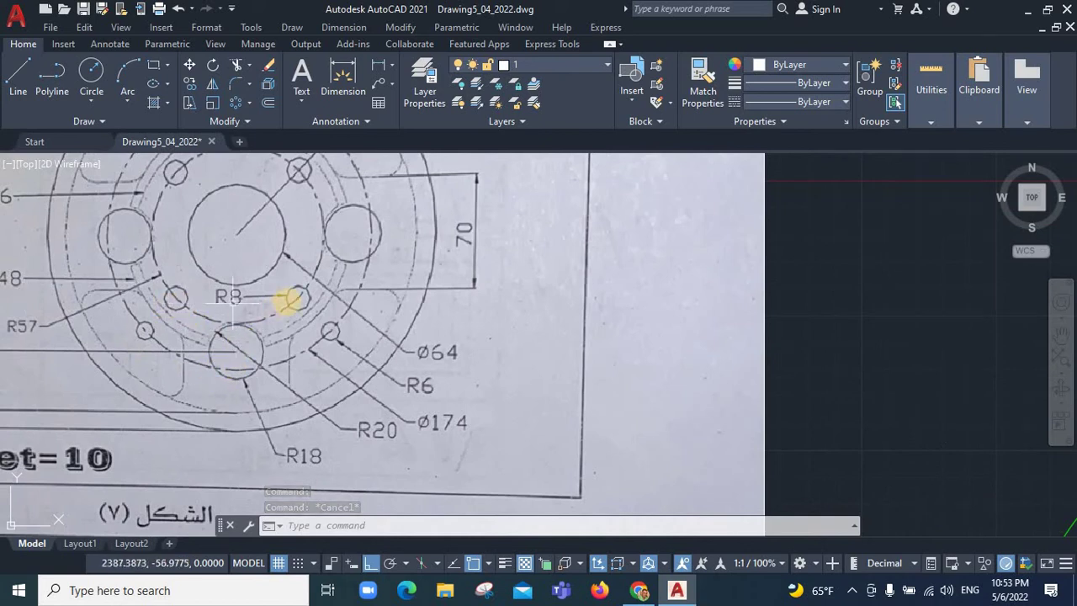
scroll(287, 299, "down", 2)
scroll(287, 300, "down", 2)
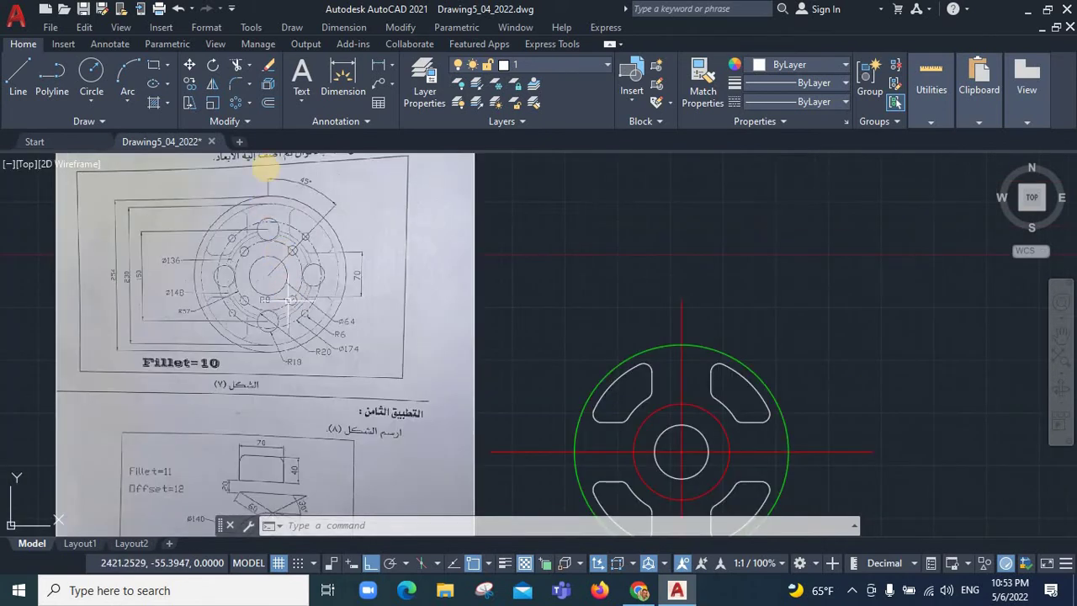
scroll(270, 171, "up", 2)
scroll(270, 170, "up", 2)
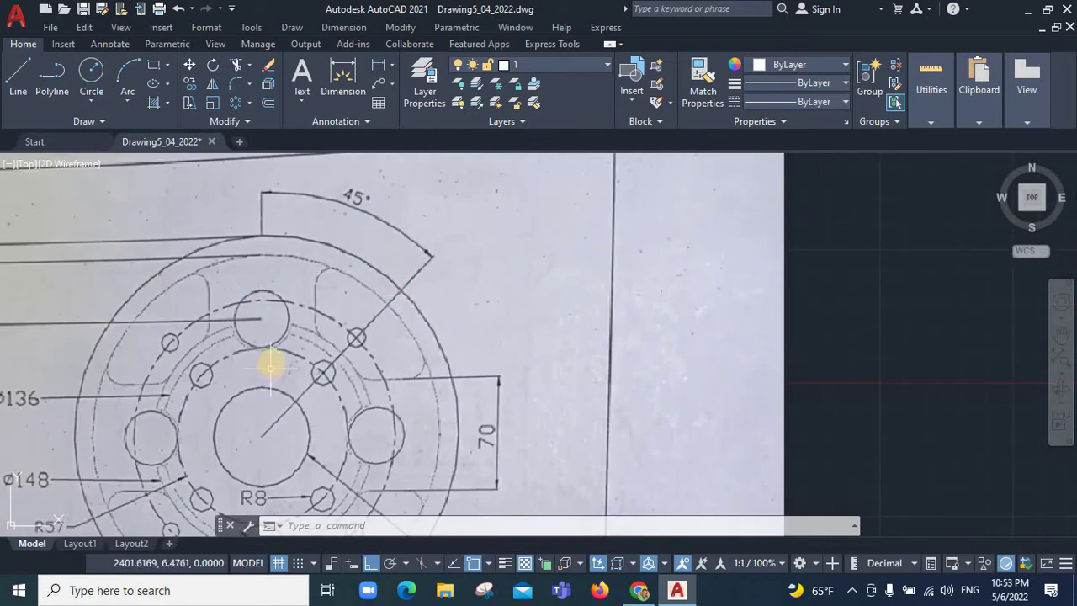
scroll(270, 364, "down", 5)
scroll(336, 421, "up", 4)
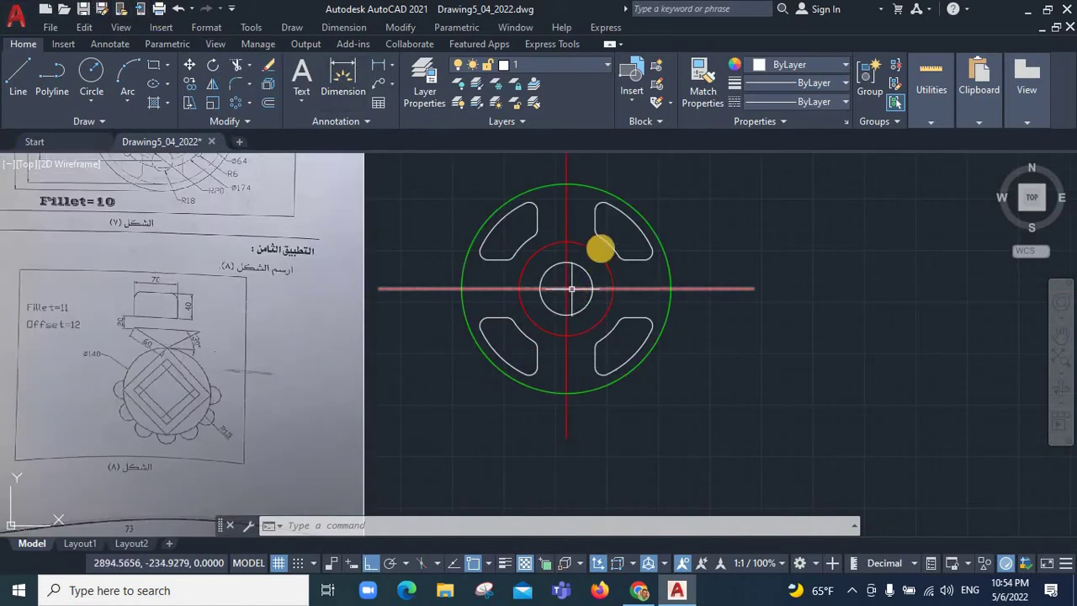
left_click(23, 72)
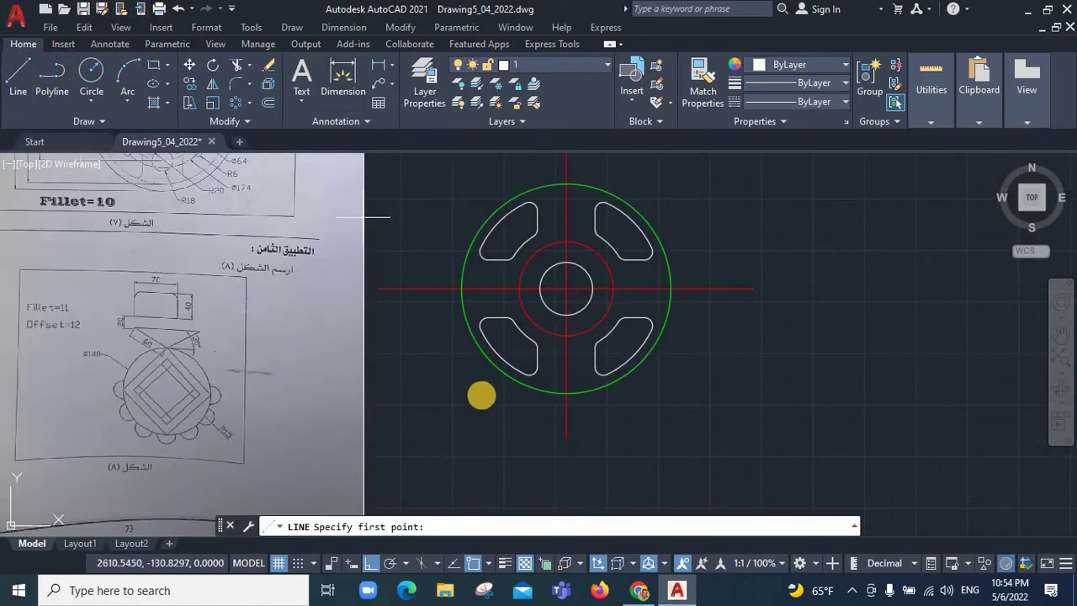
scroll(468, 250, "up", 4)
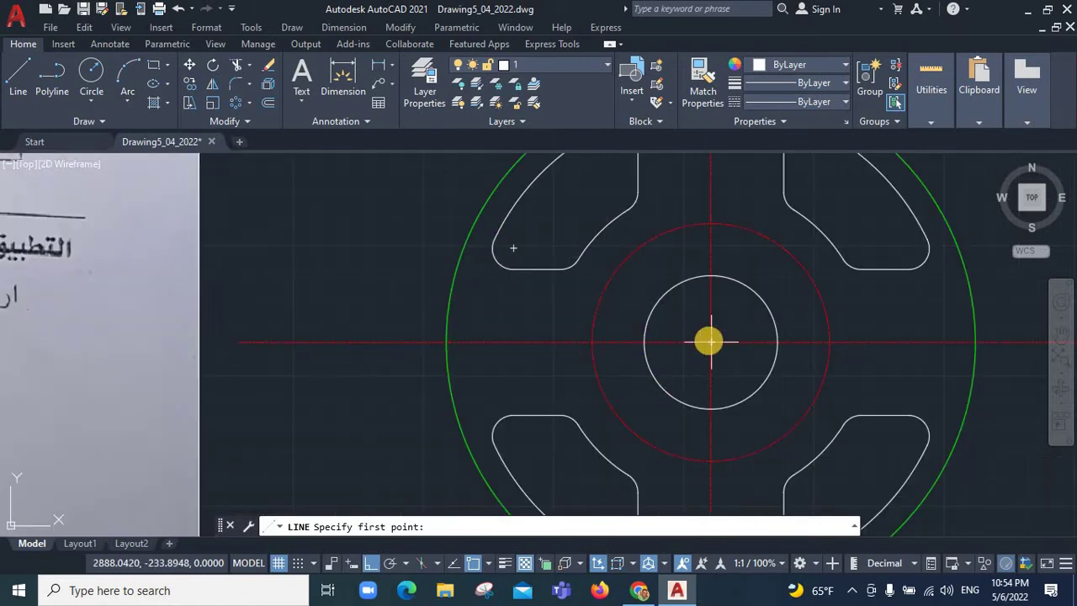
left_click(712, 342)
type("@100<95")
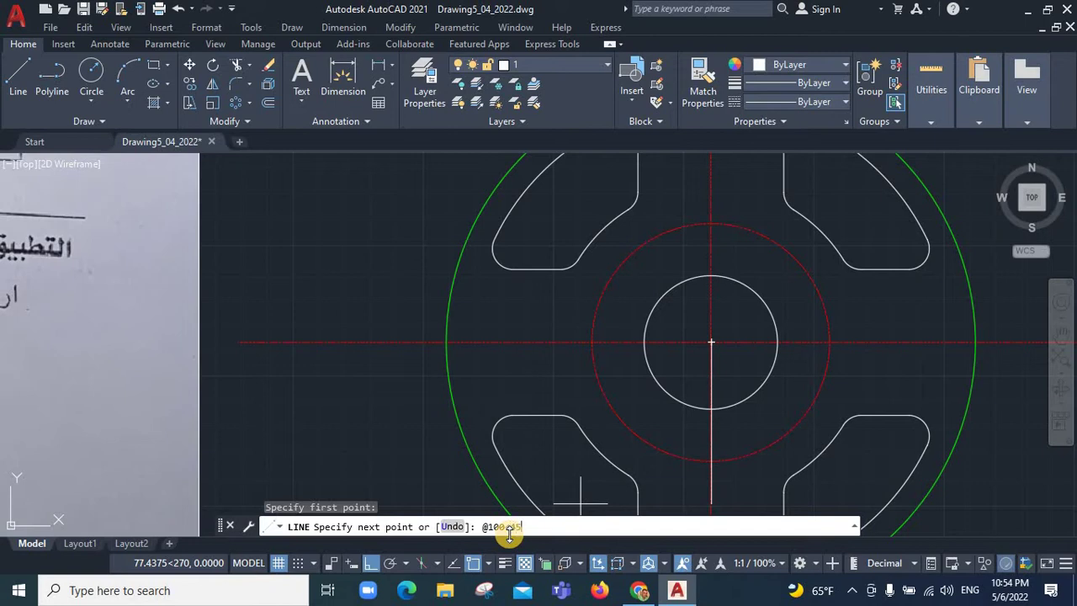
key("Return")
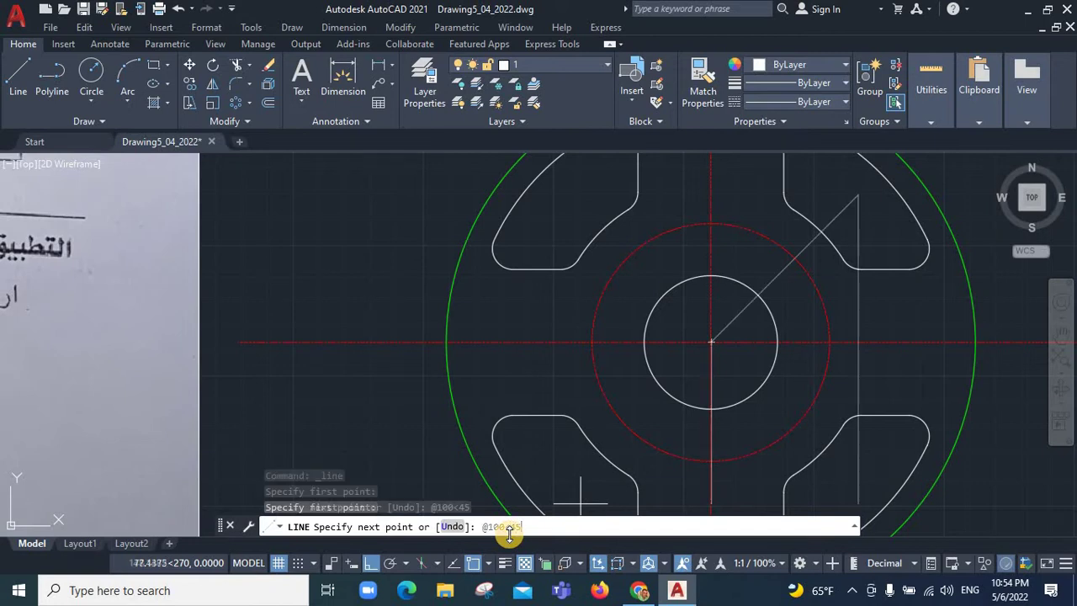
key("Escape")
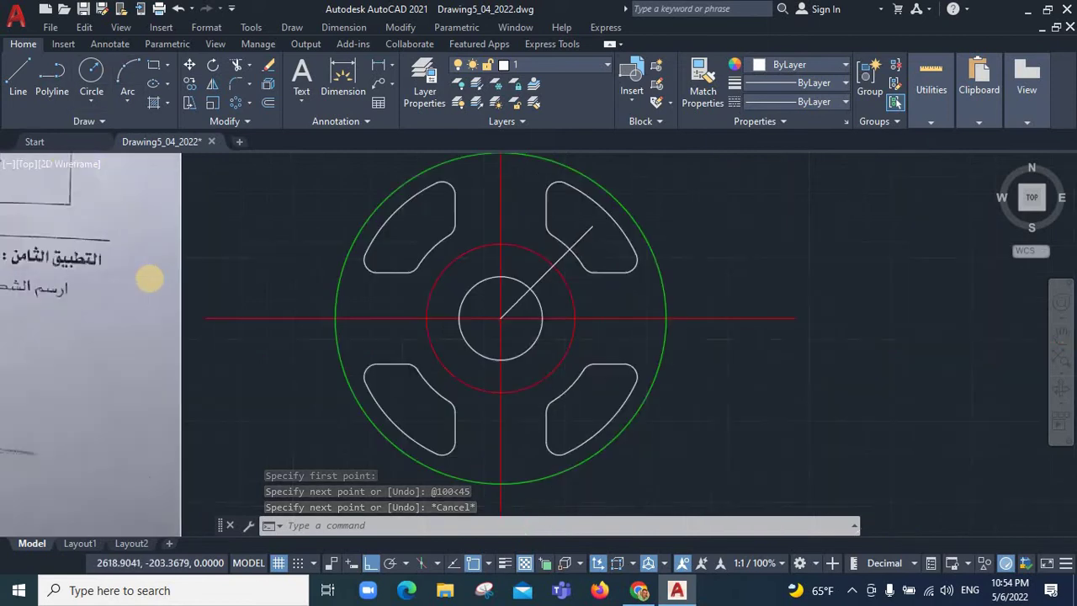
scroll(149, 278, "down", 6)
scroll(85, 211, "down", 3)
scroll(59, 263, "up", 5)
scroll(58, 262, "up", 2)
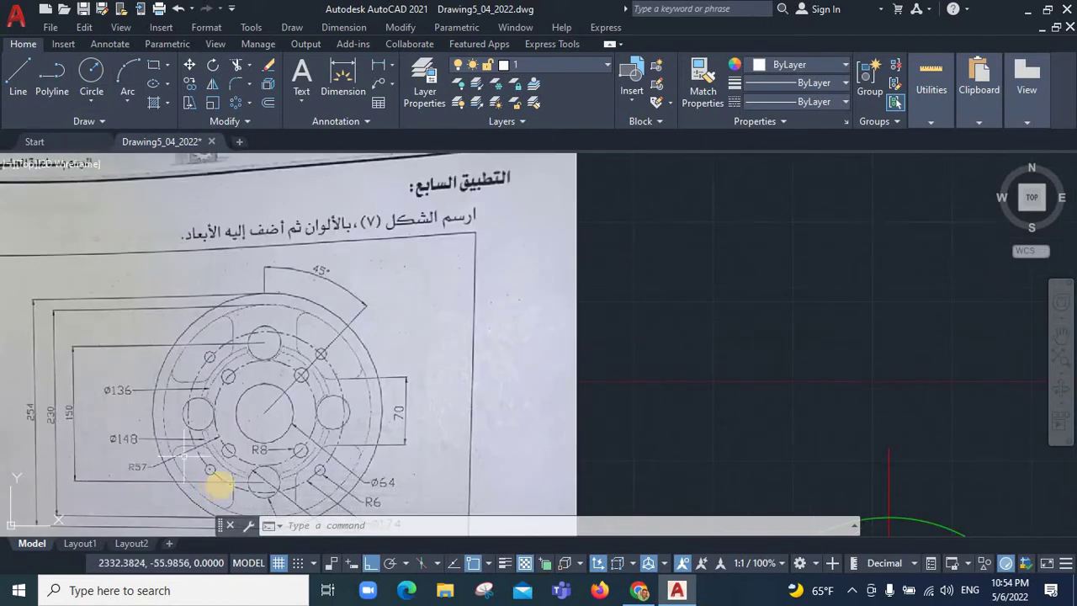
scroll(223, 480, "up", 2)
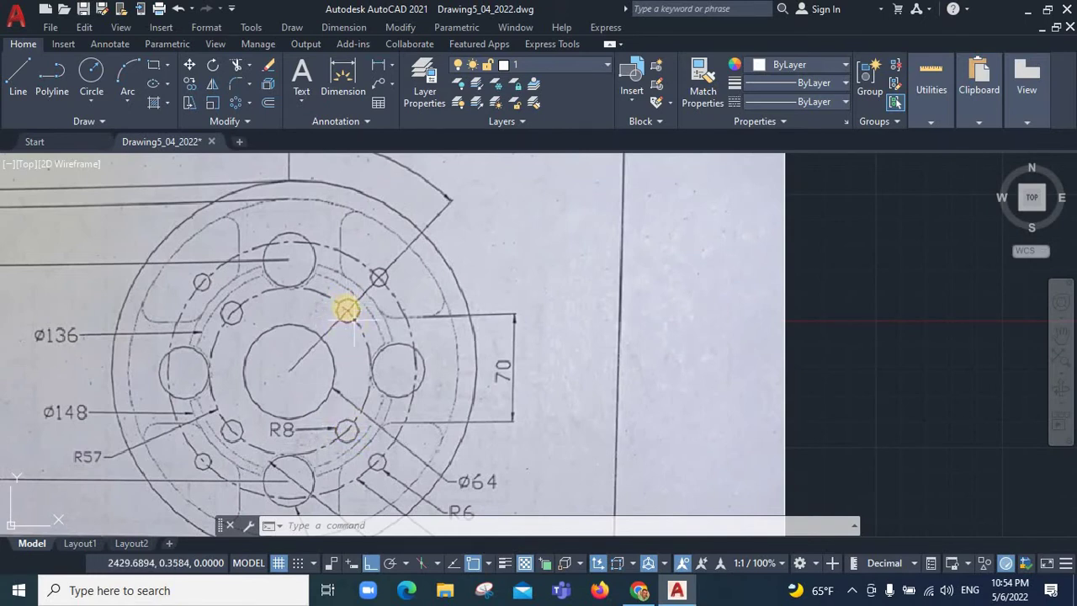
scroll(345, 310, "down", 5)
scroll(445, 493, "down", 2)
Draw a radius-8 circle centred where the 45° line meets the red circle
scroll(444, 493, "up", 2)
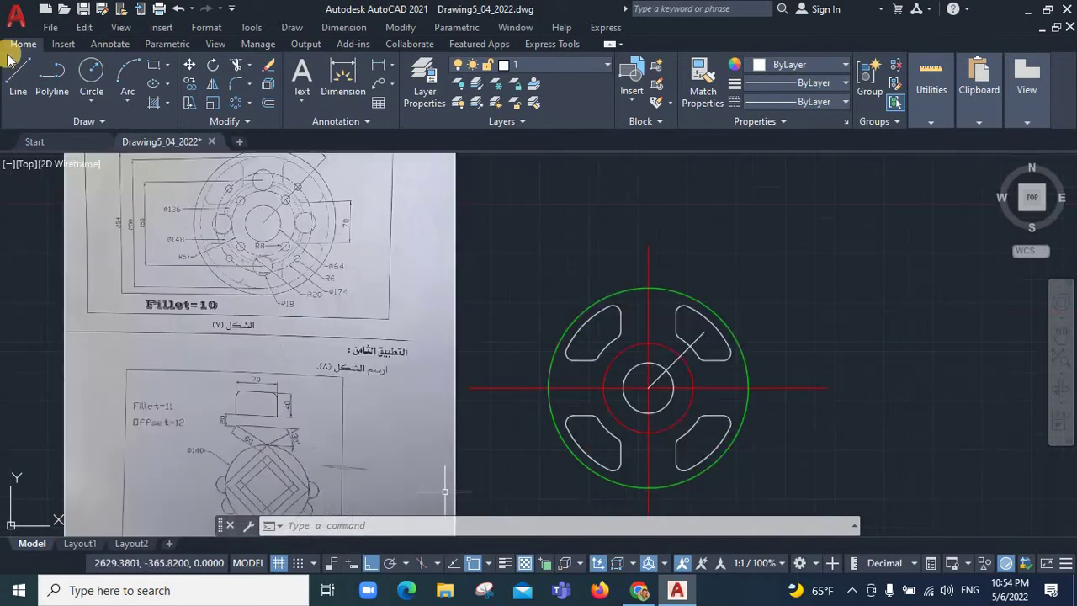
left_click(90, 94)
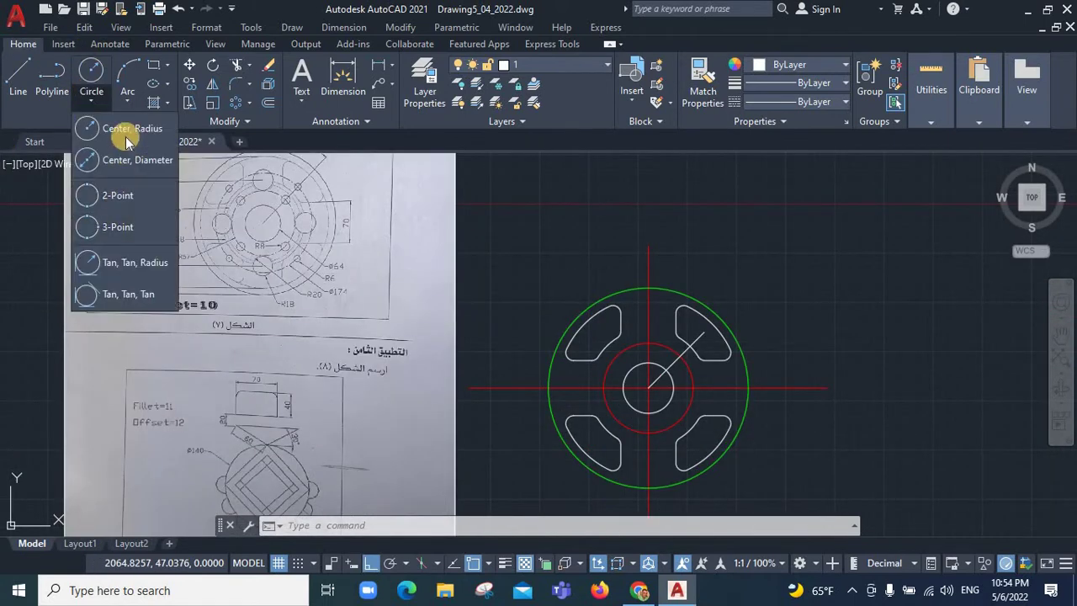
left_click(92, 128)
scroll(620, 331, "up", 6)
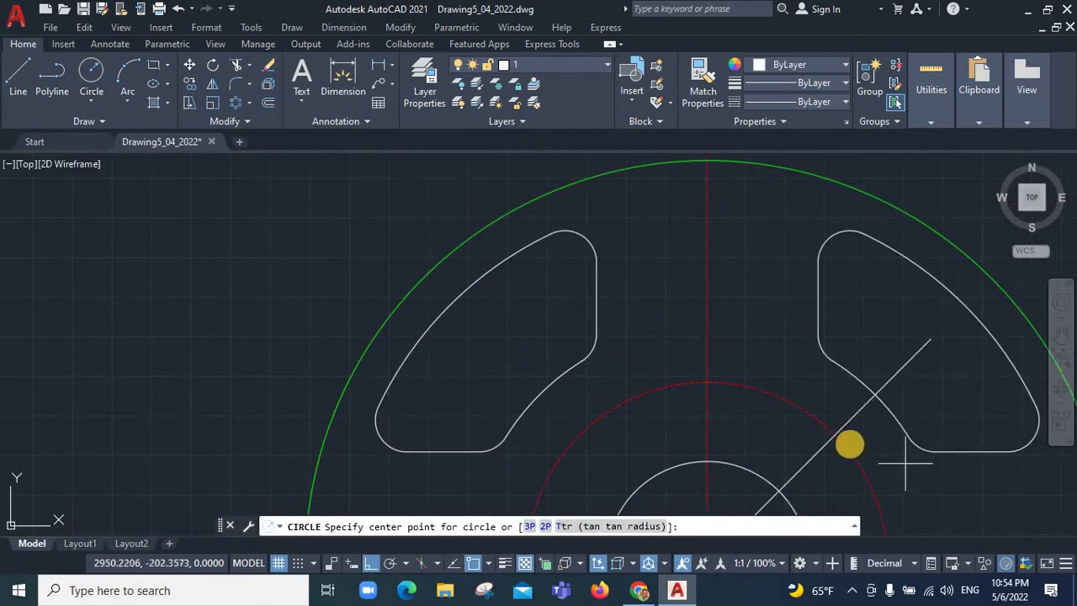
left_click(838, 434)
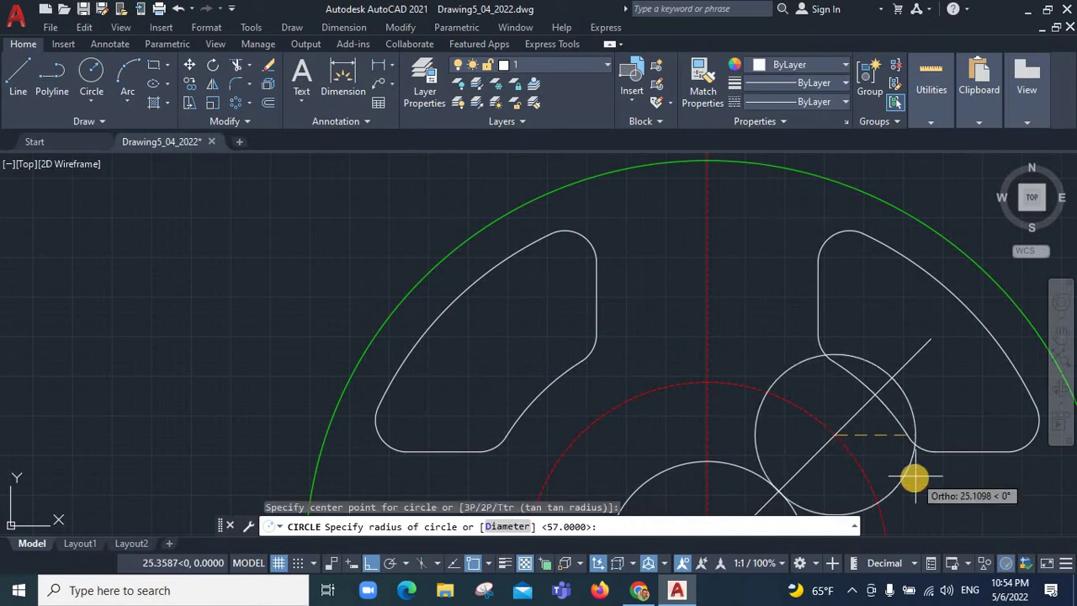
type("8")
key("Return")
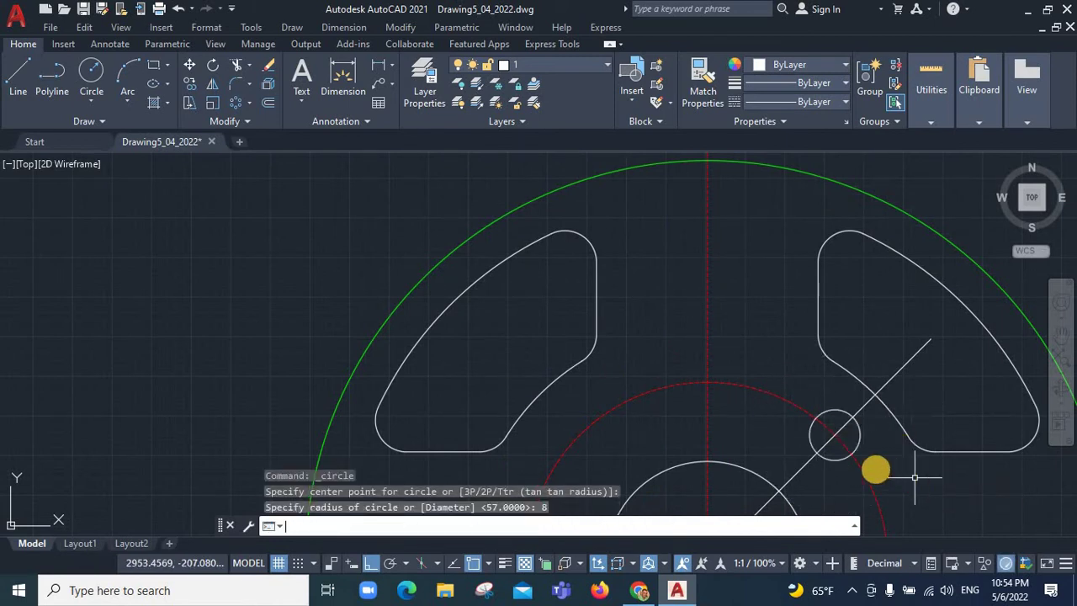
scroll(859, 488, "down", 6)
scroll(864, 505, "up", 3)
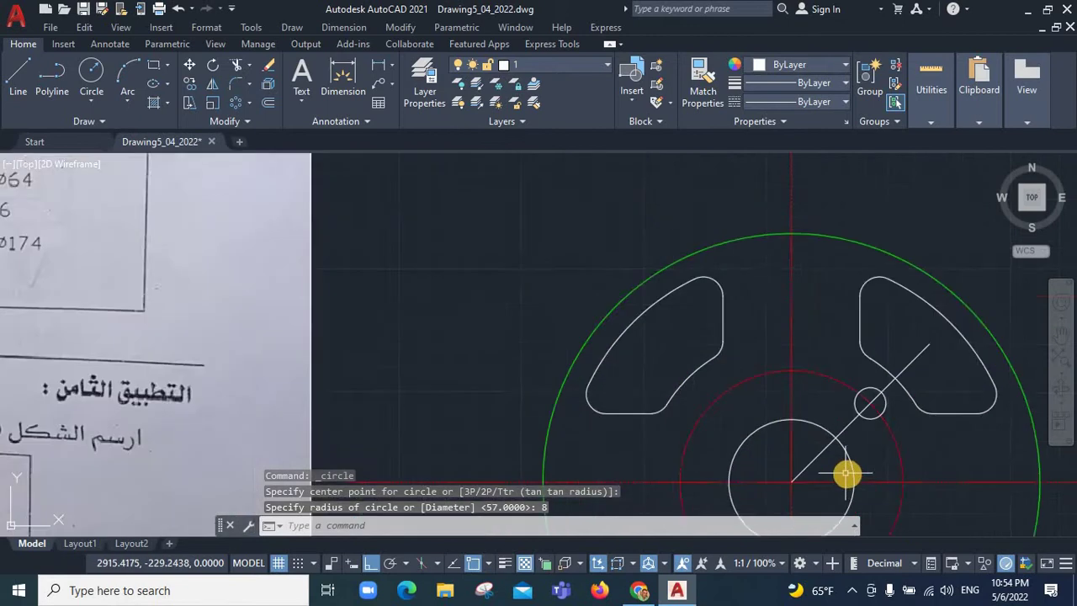
scroll(857, 471, "up", 3)
Delete the diagonal 45° guide line
left_click(848, 393)
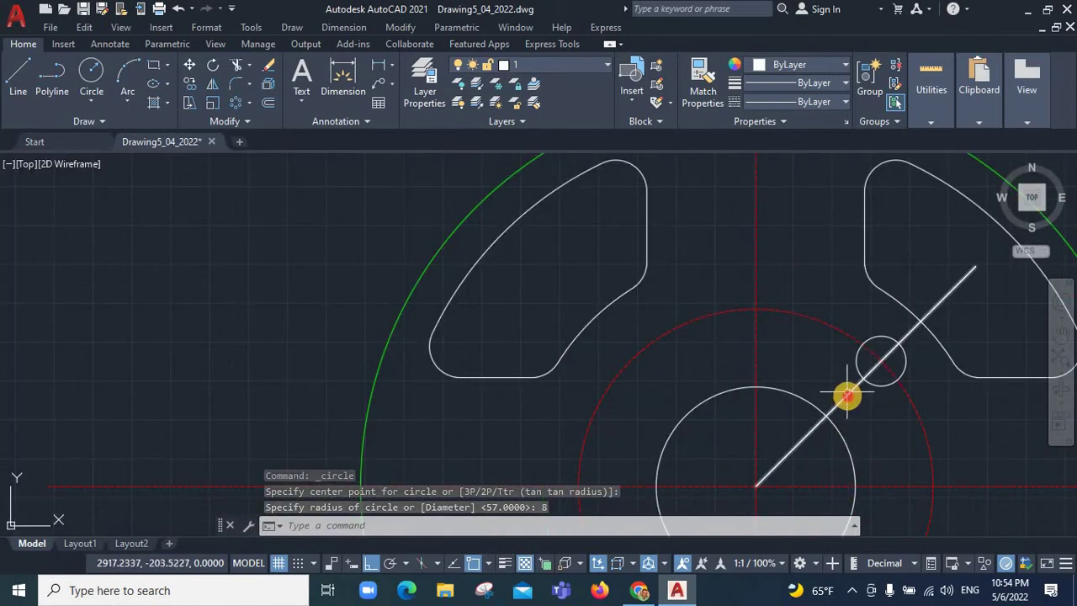
key("Delete")
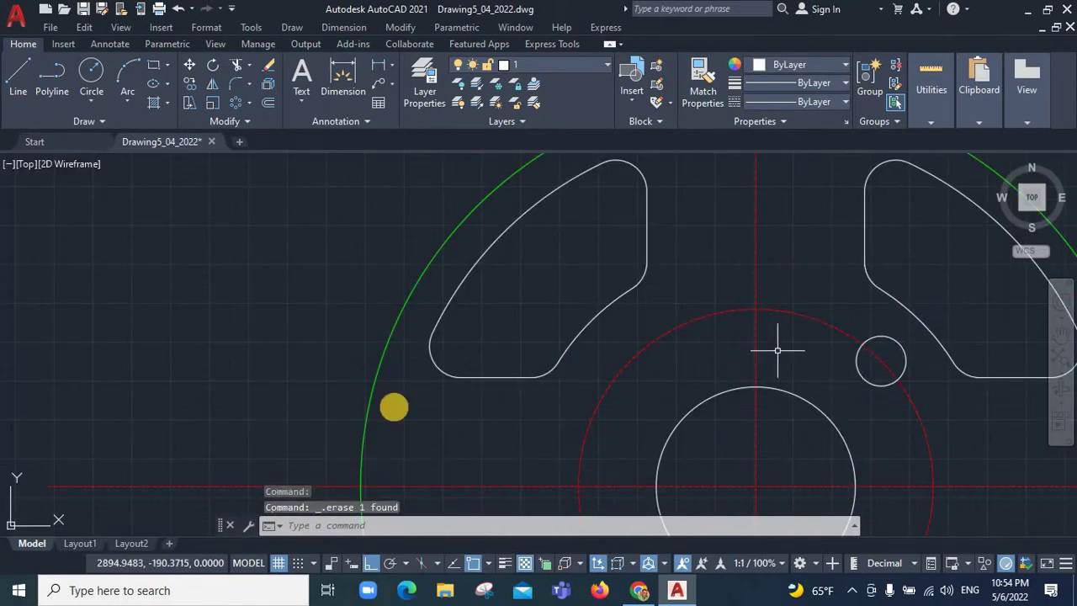
scroll(392, 409, "down", 3)
scroll(157, 312, "down", 5)
scroll(120, 245, "down", 1)
scroll(123, 246, "up", 3)
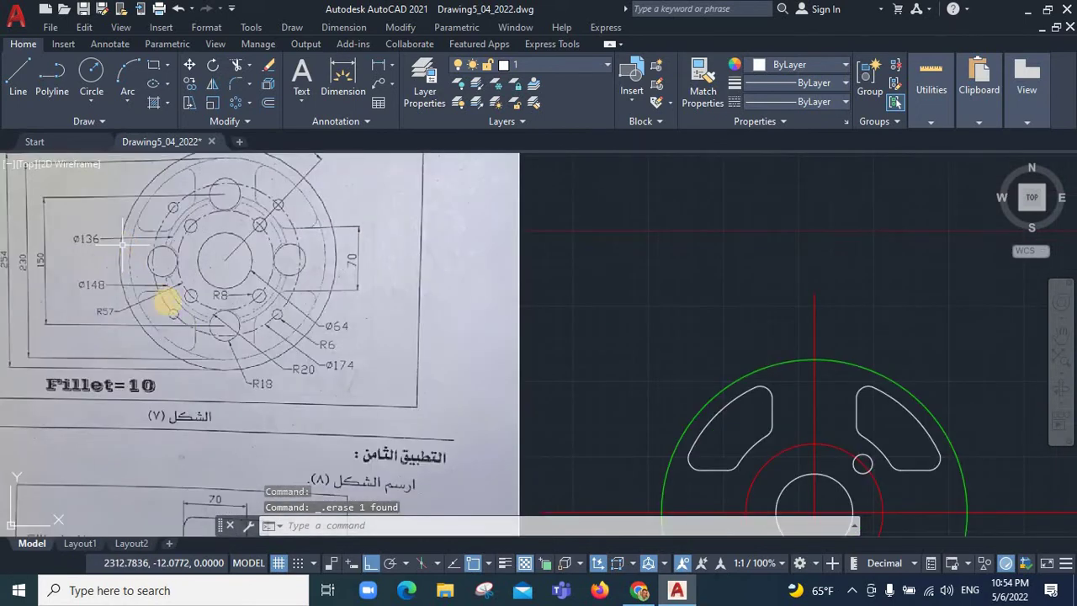
scroll(164, 300, "up", 2)
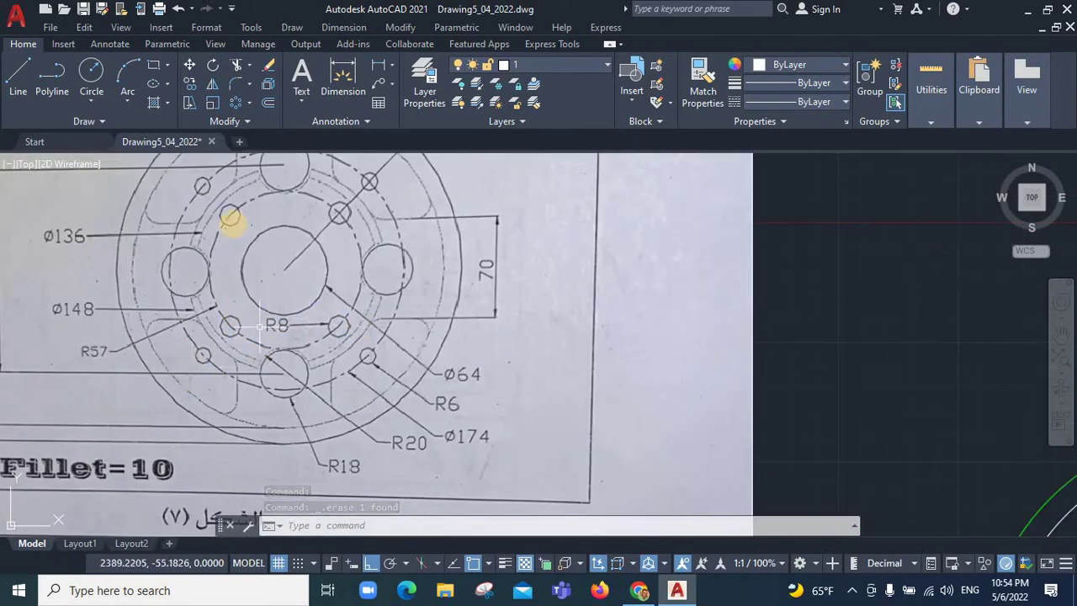
scroll(357, 225, "down", 3)
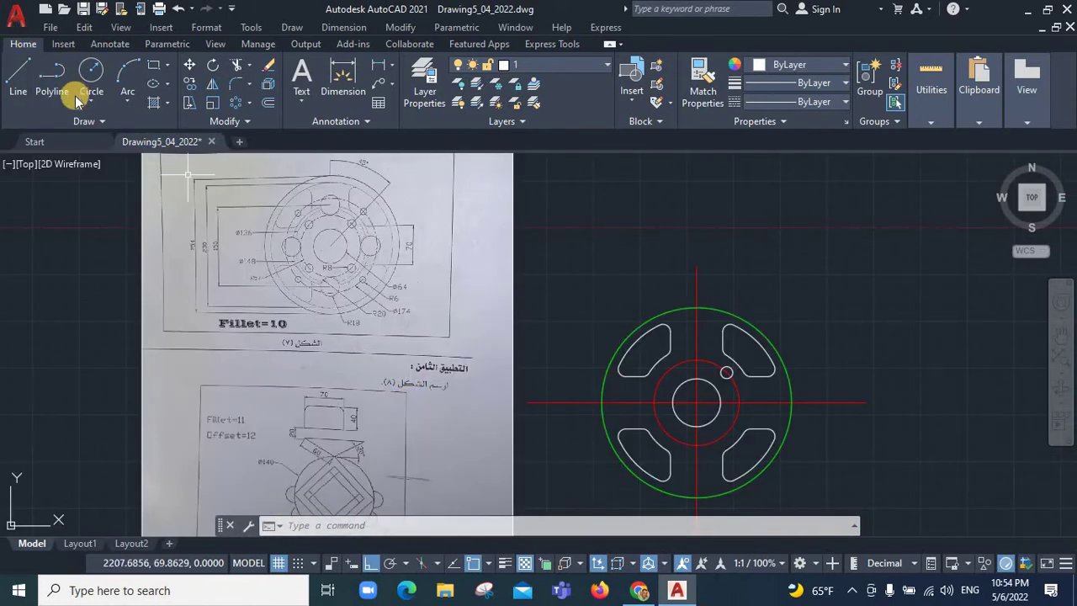
Polar-array the R8 hole into 4 items around the flange centre
left_click(249, 103)
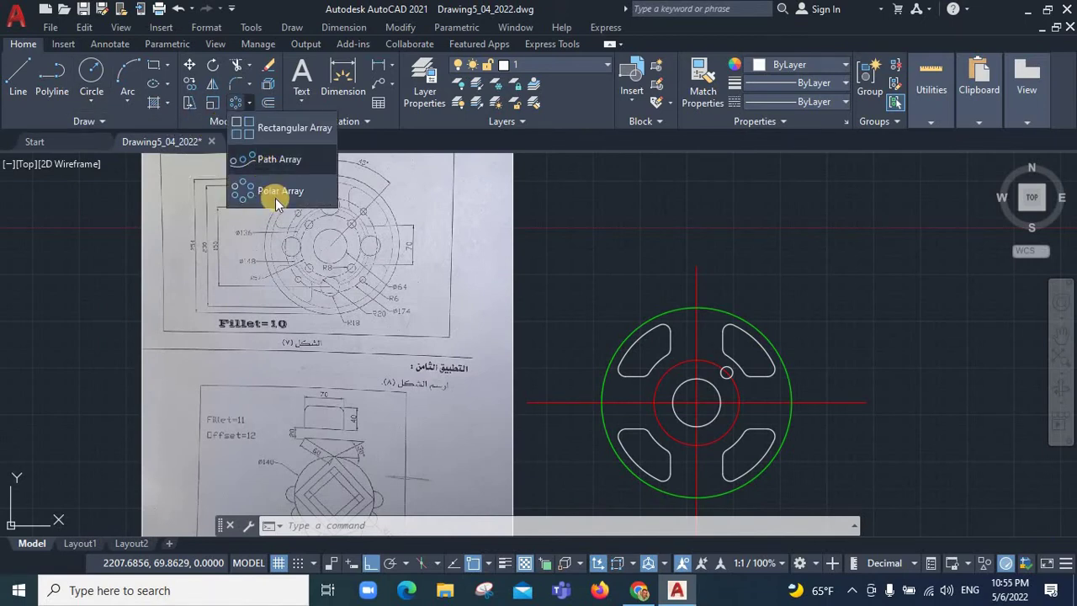
left_click(278, 192)
scroll(709, 380, "up", 3)
scroll(649, 387, "up", 3)
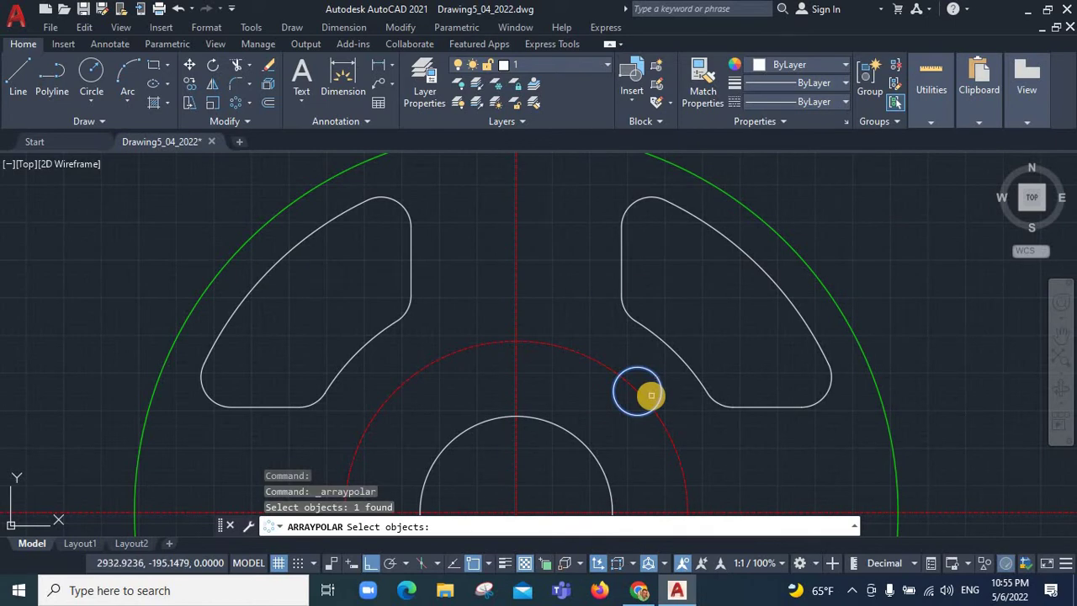
key("Return")
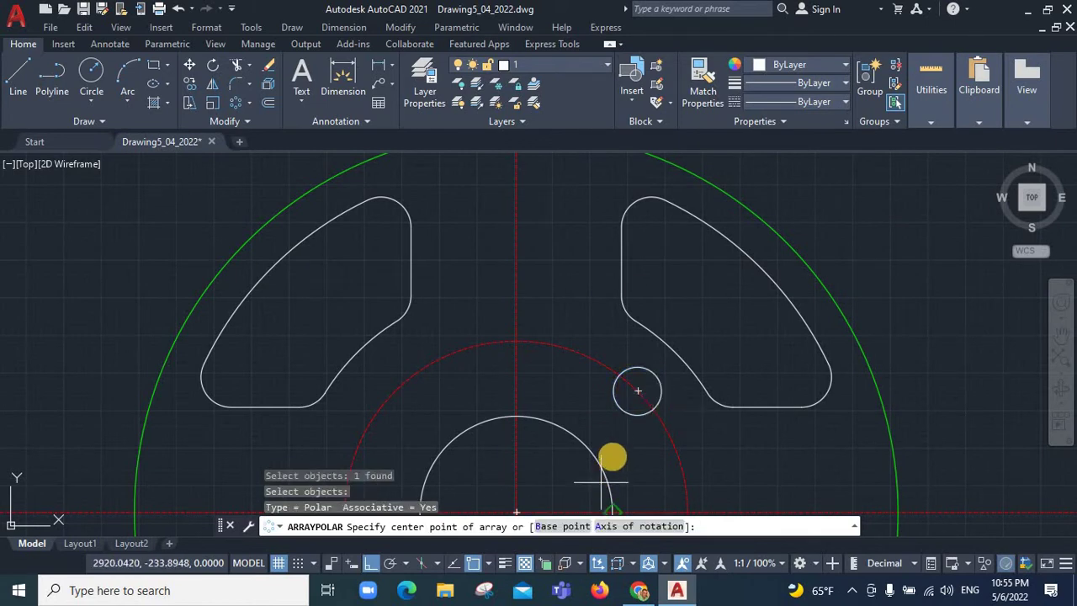
scroll(618, 425, "down", 4)
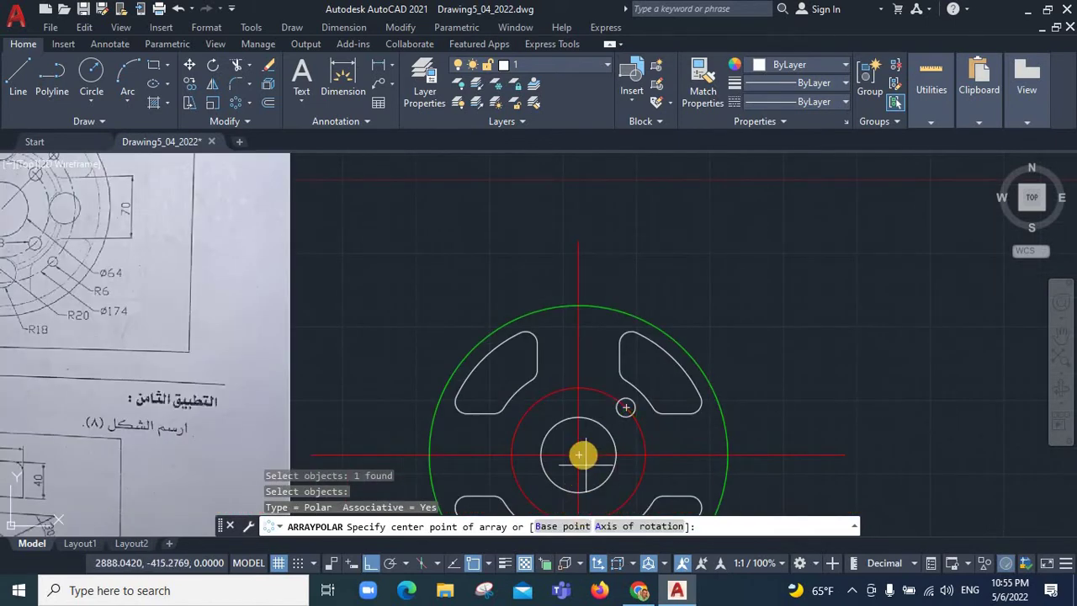
left_click(579, 456)
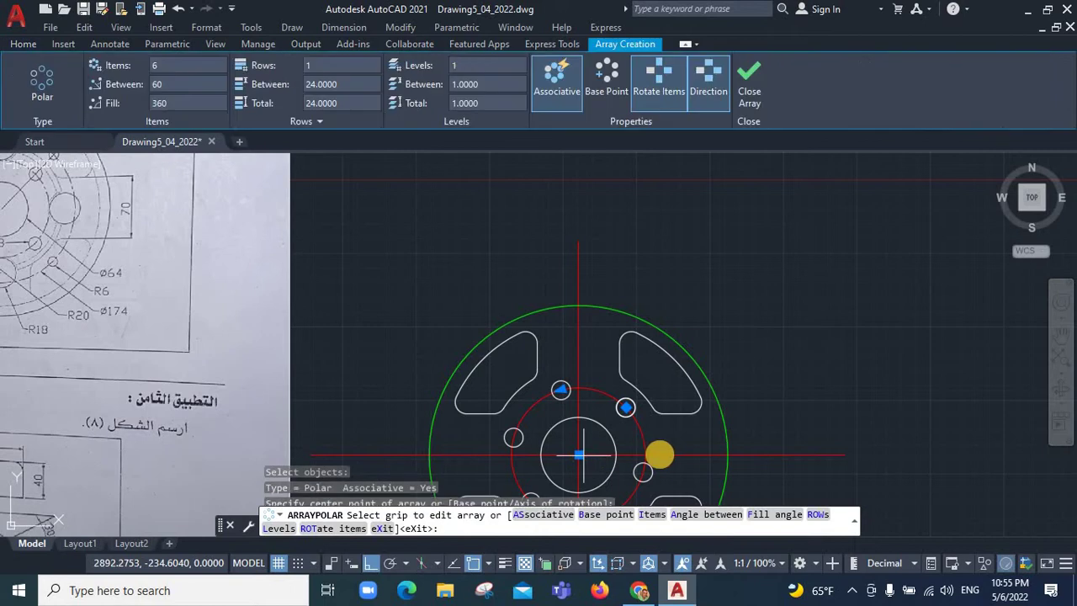
left_click(169, 65)
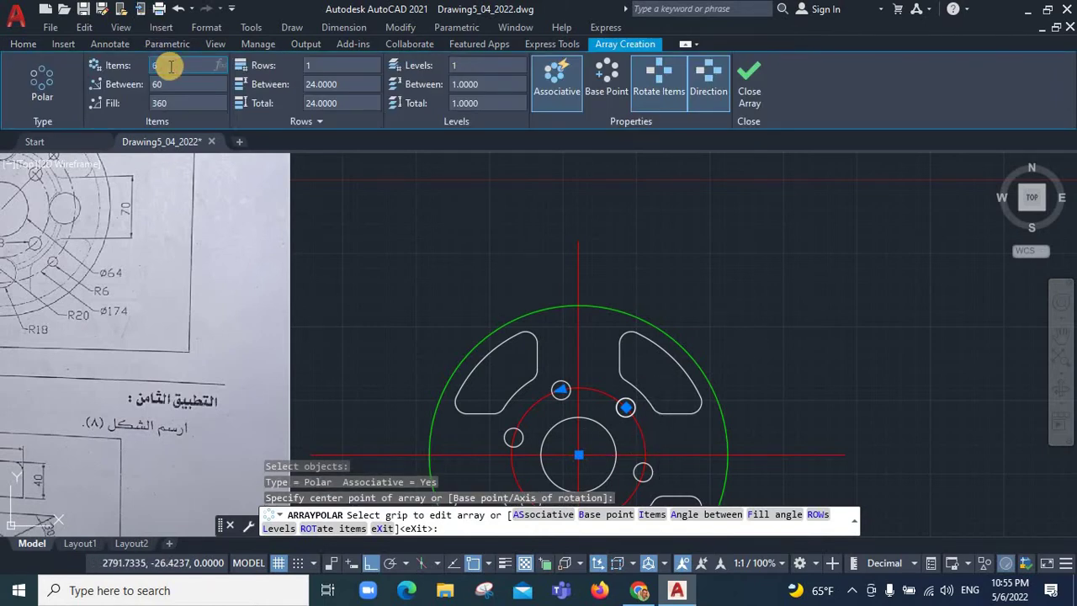
type("4")
left_click(745, 80)
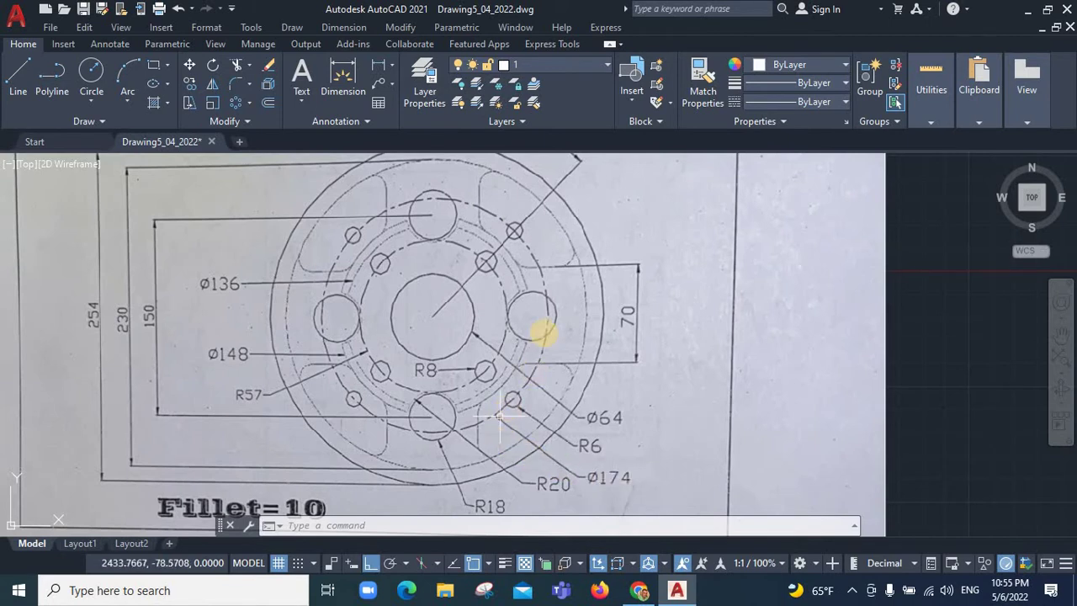
scroll(525, 283, "down", 5)
Draw a 174-diameter circle centred on the flange centre
scroll(513, 512, "down", 2)
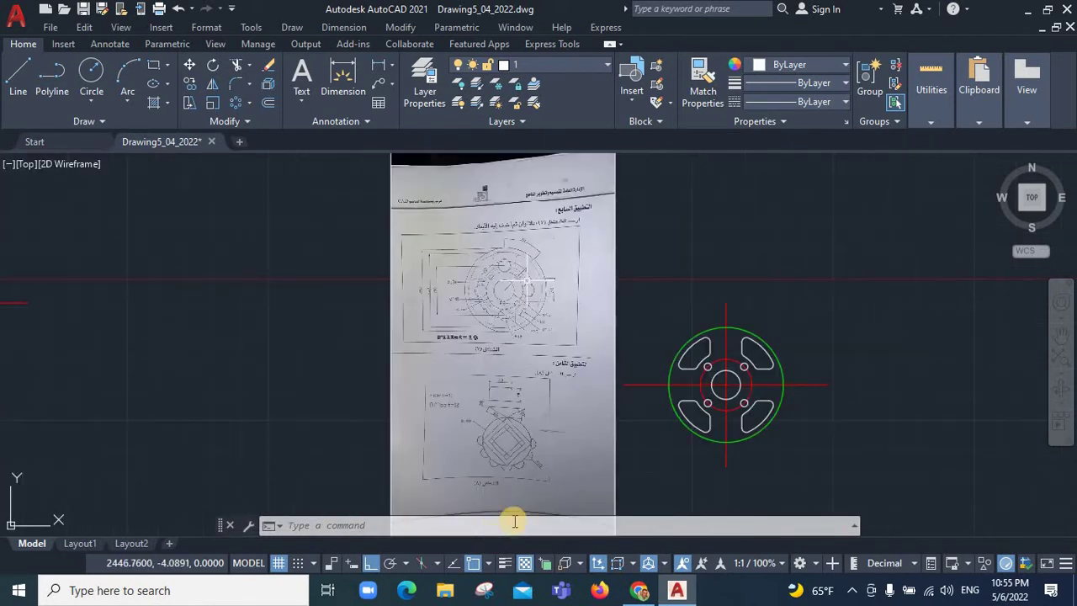
scroll(548, 429, "up", 5)
left_click(89, 98)
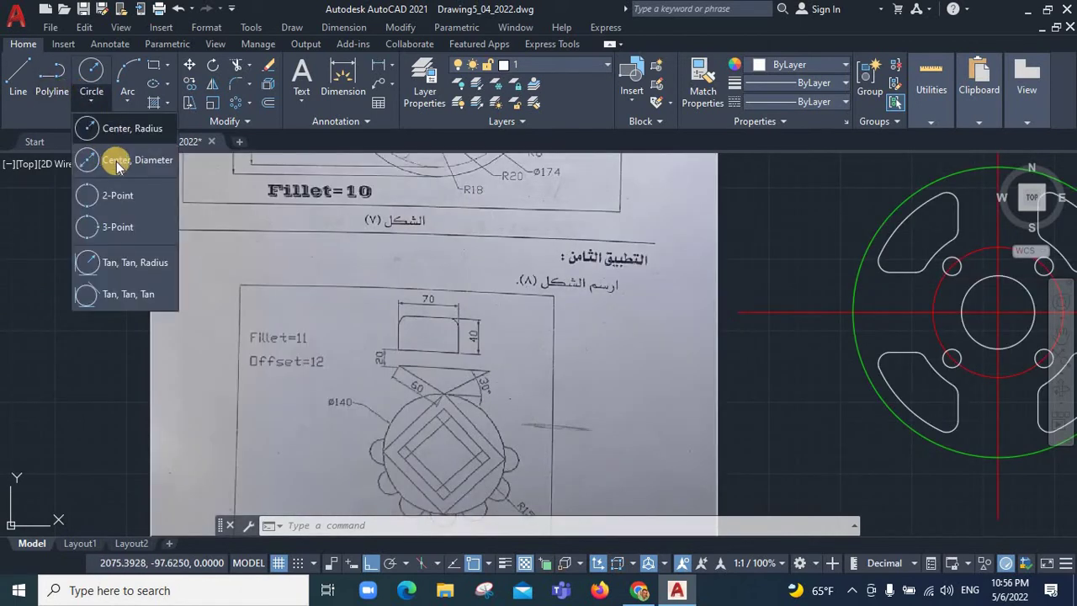
left_click(113, 125)
scroll(605, 344, "down", 3)
scroll(791, 412, "down", 1)
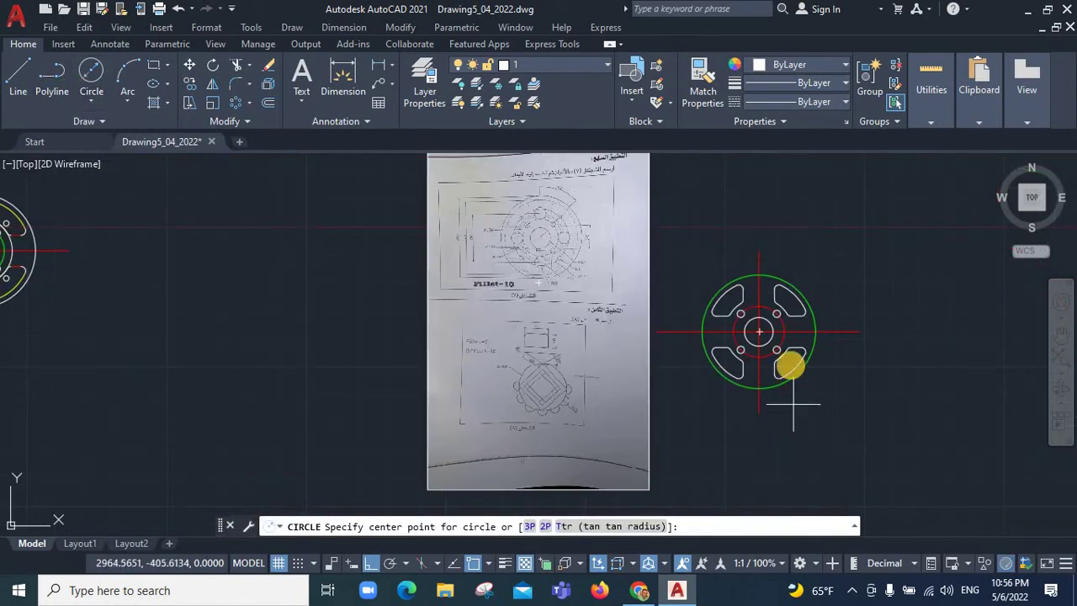
scroll(702, 238, "up", 4)
left_click(698, 253)
type("174")
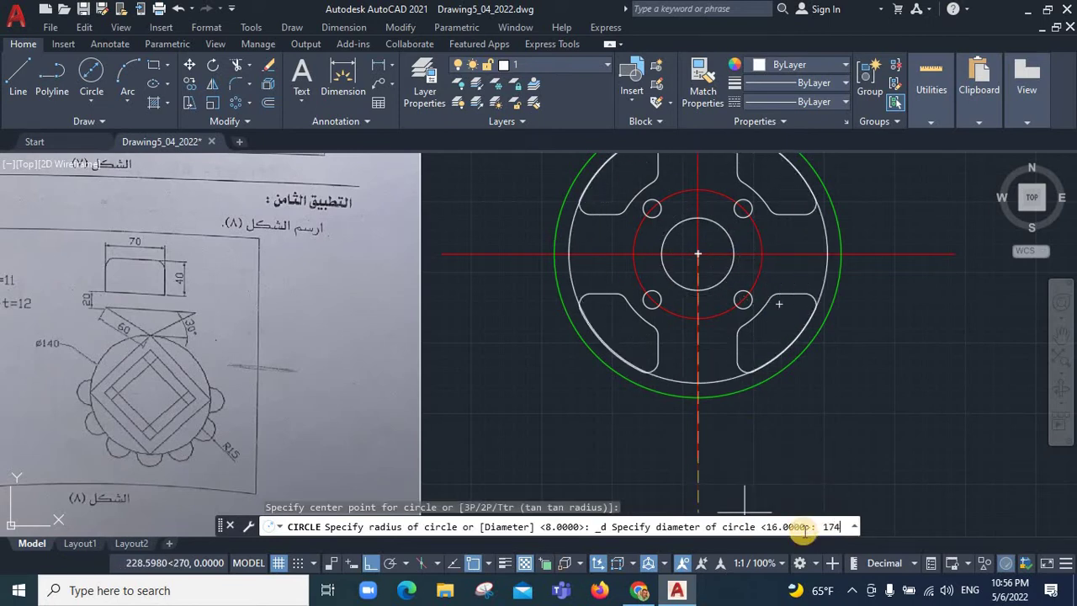
key("Return")
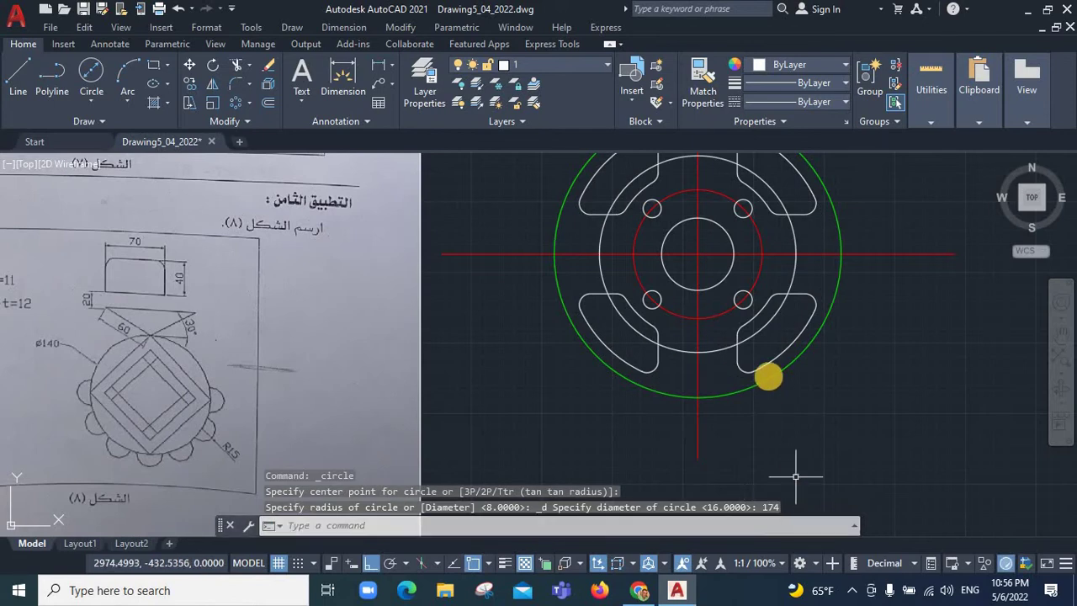
Move the Ø174 circle onto the red axis layer
scroll(768, 376, "down", 2)
left_click(785, 292)
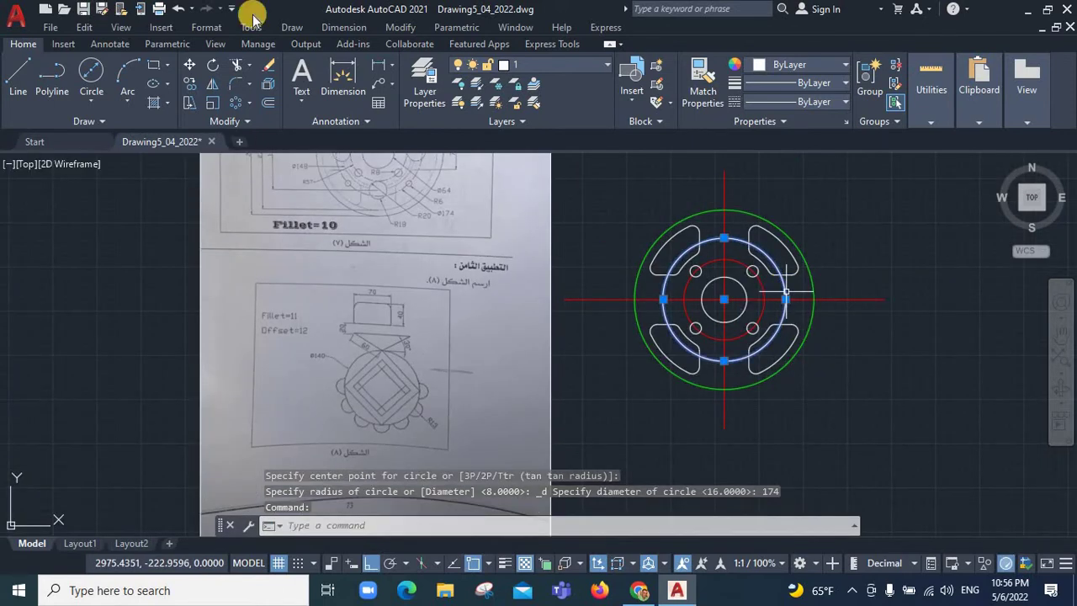
left_click(537, 63)
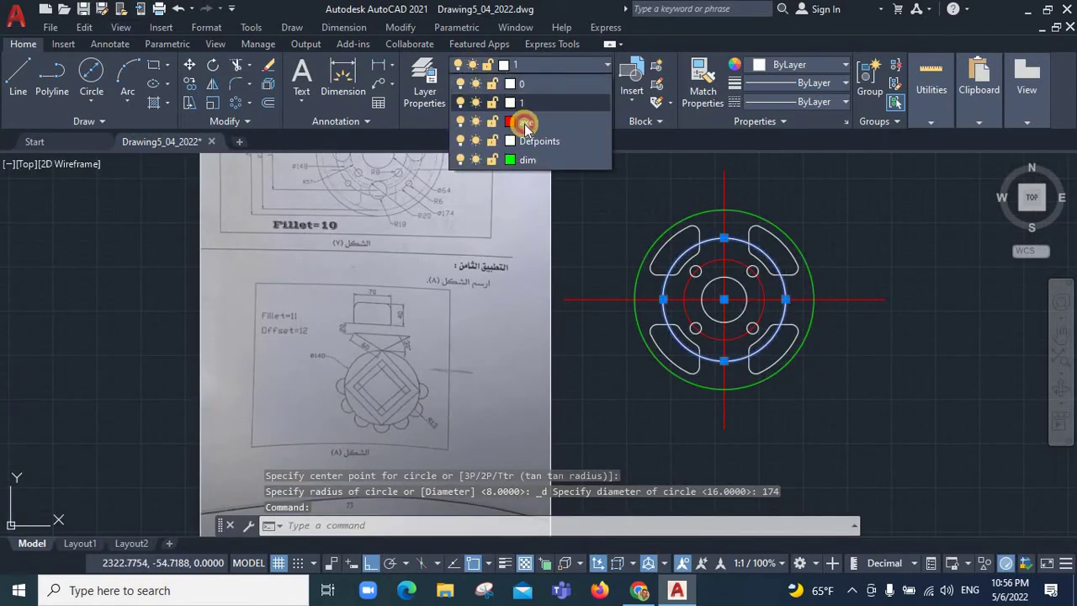
left_click(526, 125)
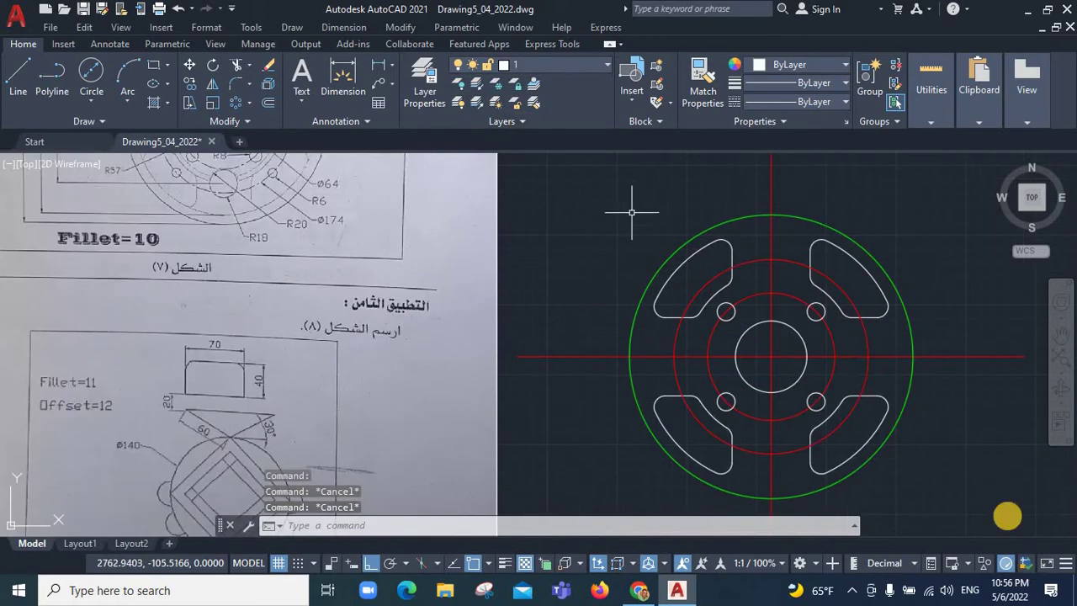
key("Escape")
key("Escape")
scroll(866, 361, "up", 6)
Draw a line from the flange centre to the upper-right small hole's centre
left_click(33, 69)
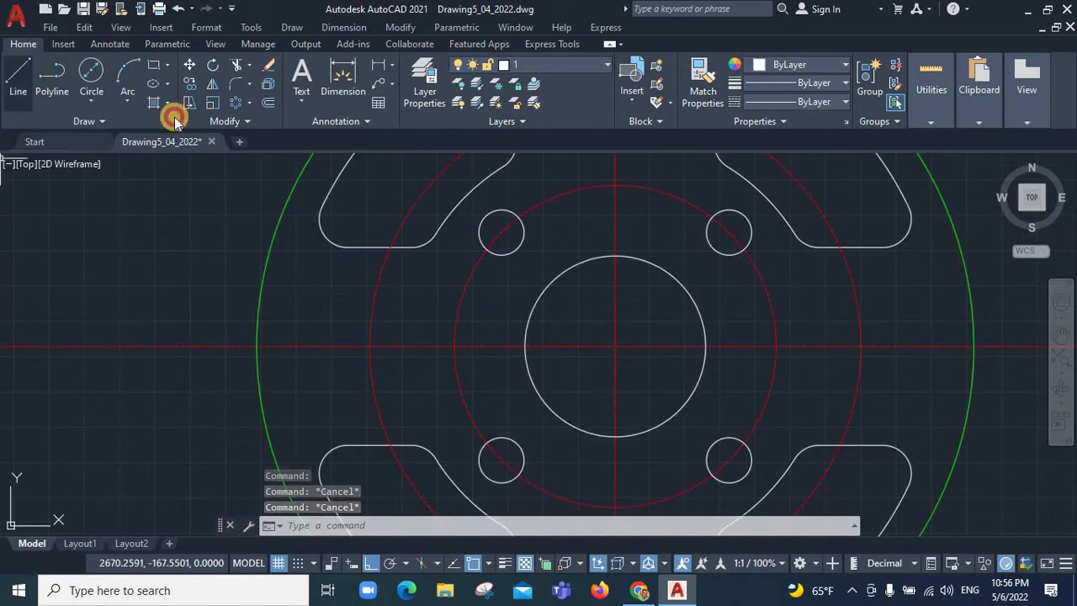
left_click(615, 345)
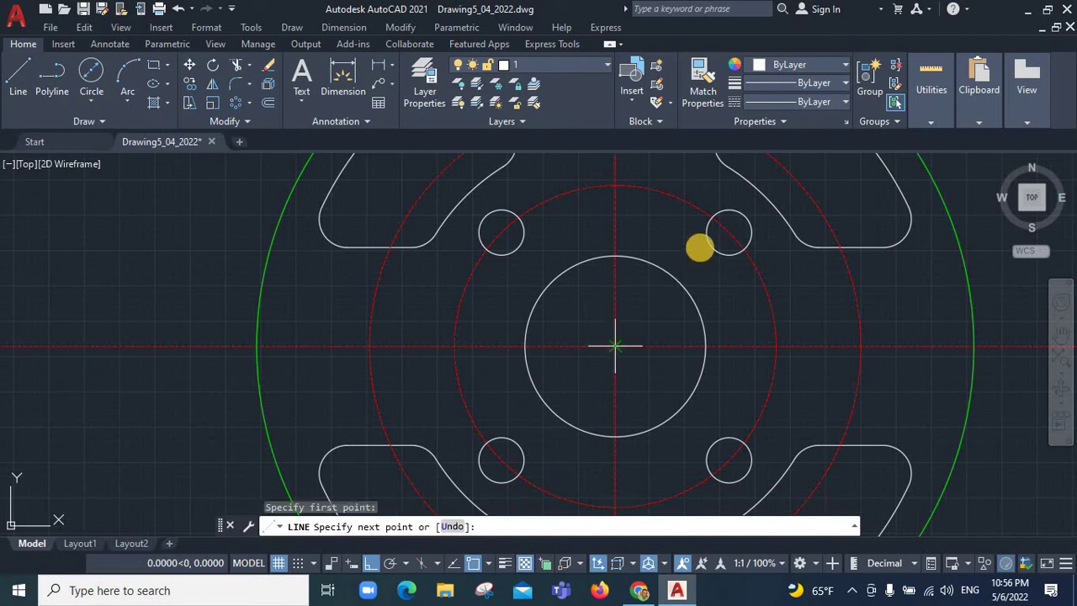
left_click(737, 226)
right_click(787, 238)
left_click(797, 244)
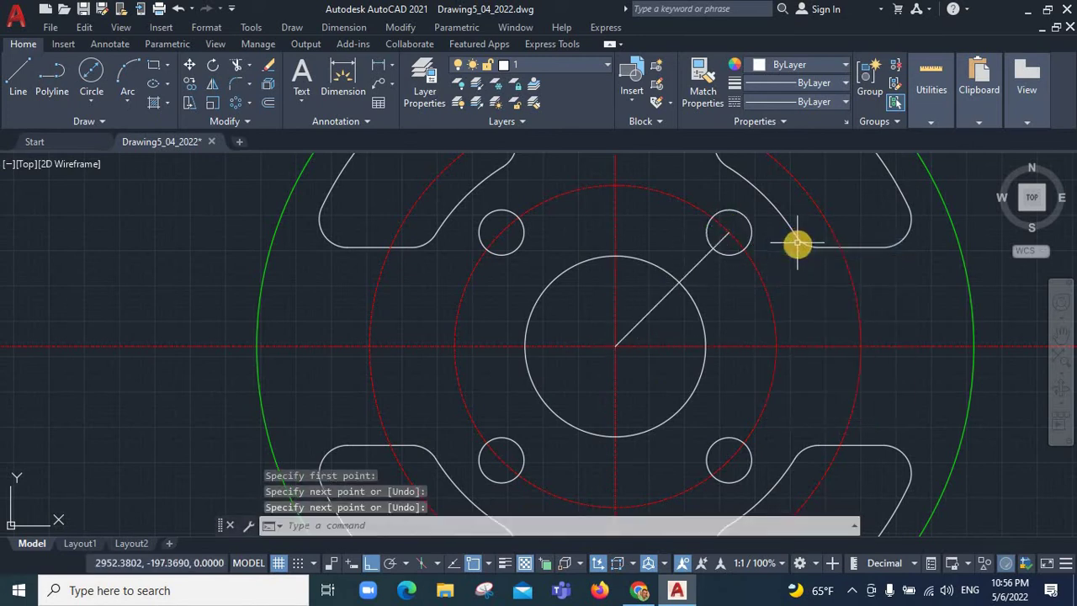
Extend the diagonal line through the red circles out to the slot's edge
middle_click_drag(792, 172, 774, 248)
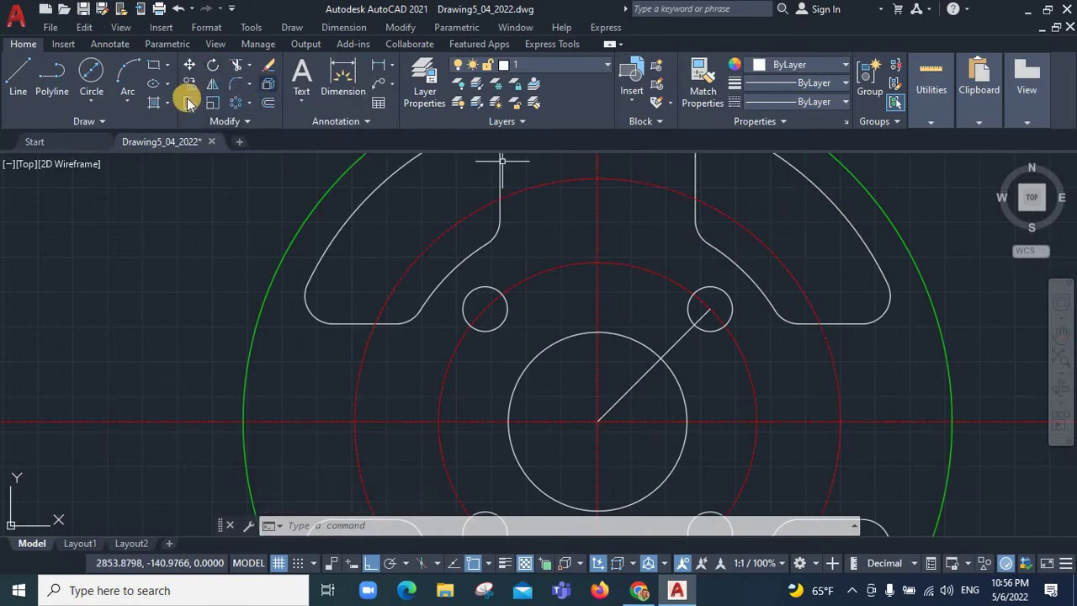
left_click(680, 339)
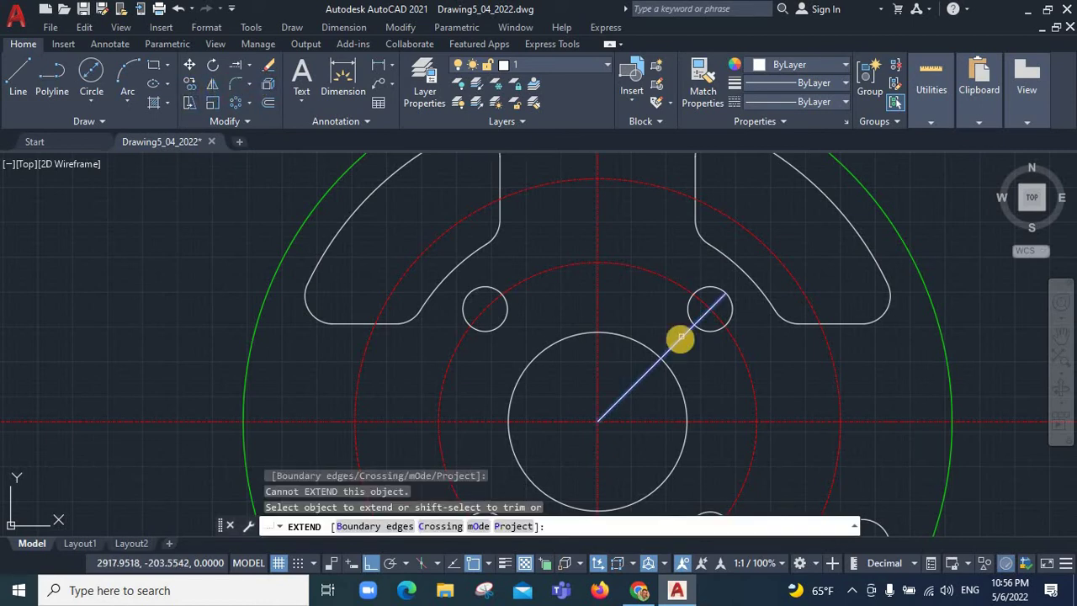
left_click(680, 339)
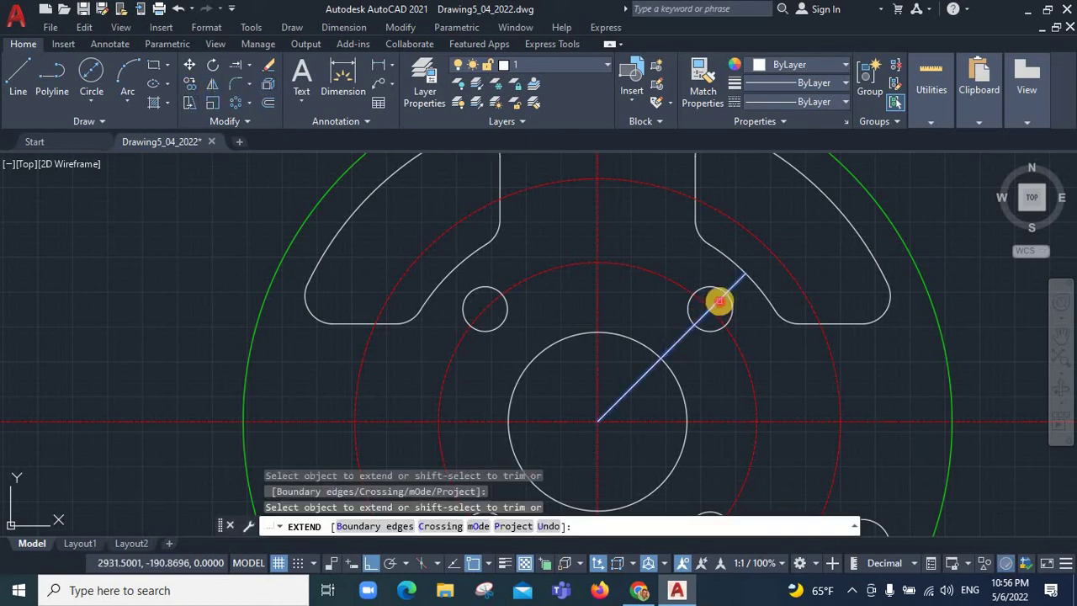
left_click(735, 287)
left_click(757, 260)
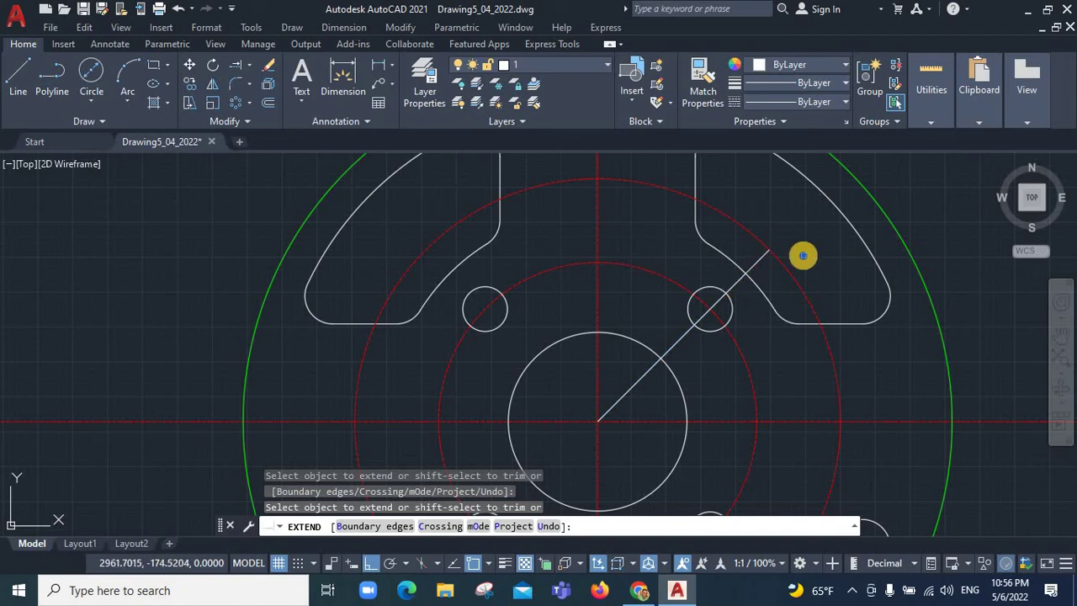
right_click(800, 244)
key("Return")
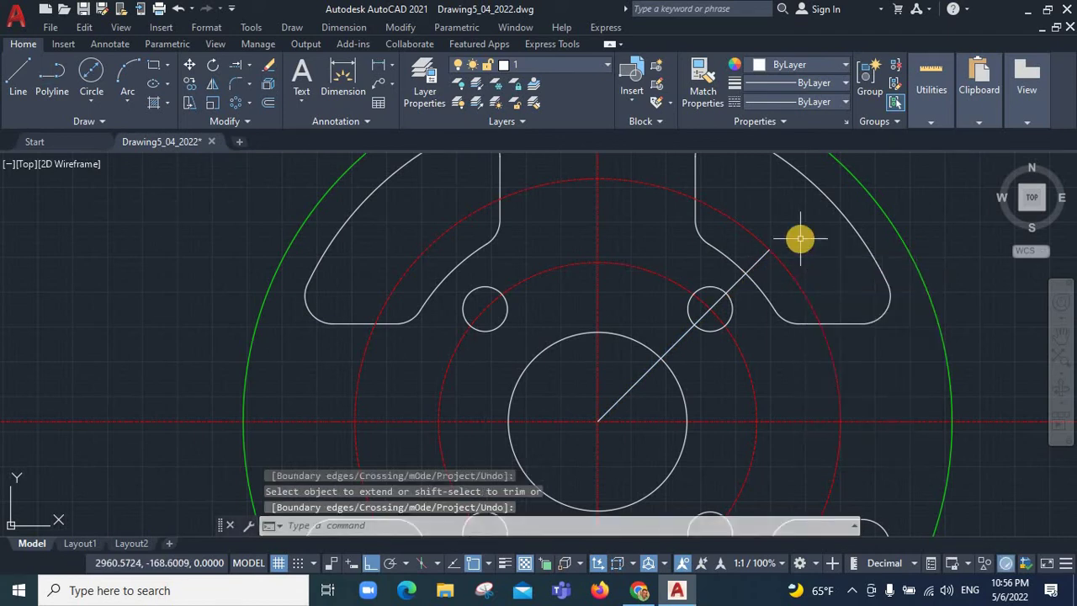
scroll(799, 239, "down", 3)
scroll(192, 325, "down", 3)
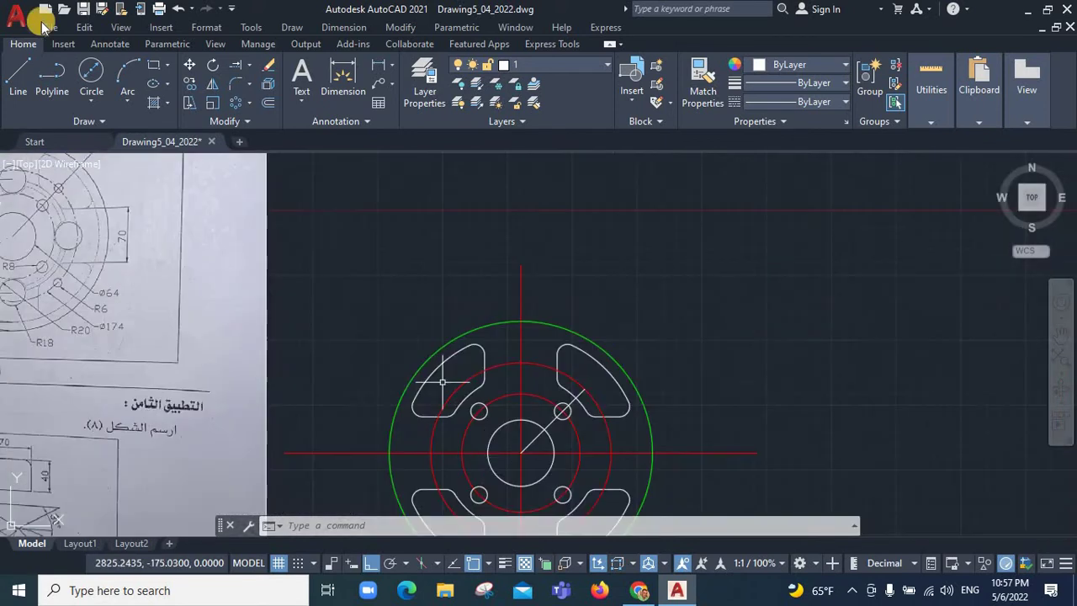
Draw a radius-6 circle at the outer end of the diagonal line
left_click(91, 101)
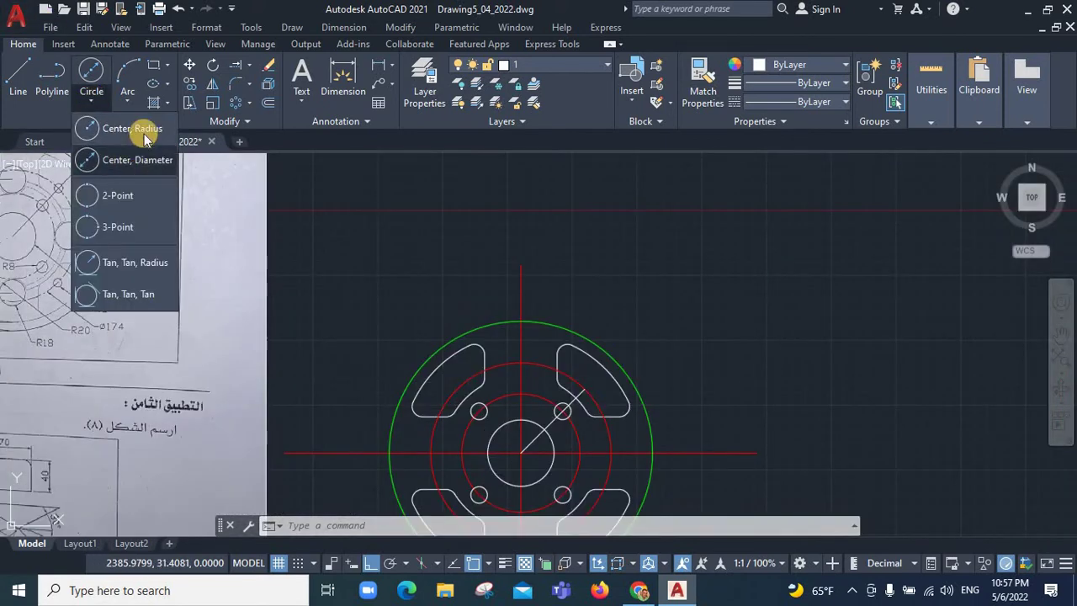
left_click(139, 129)
left_click(618, 401)
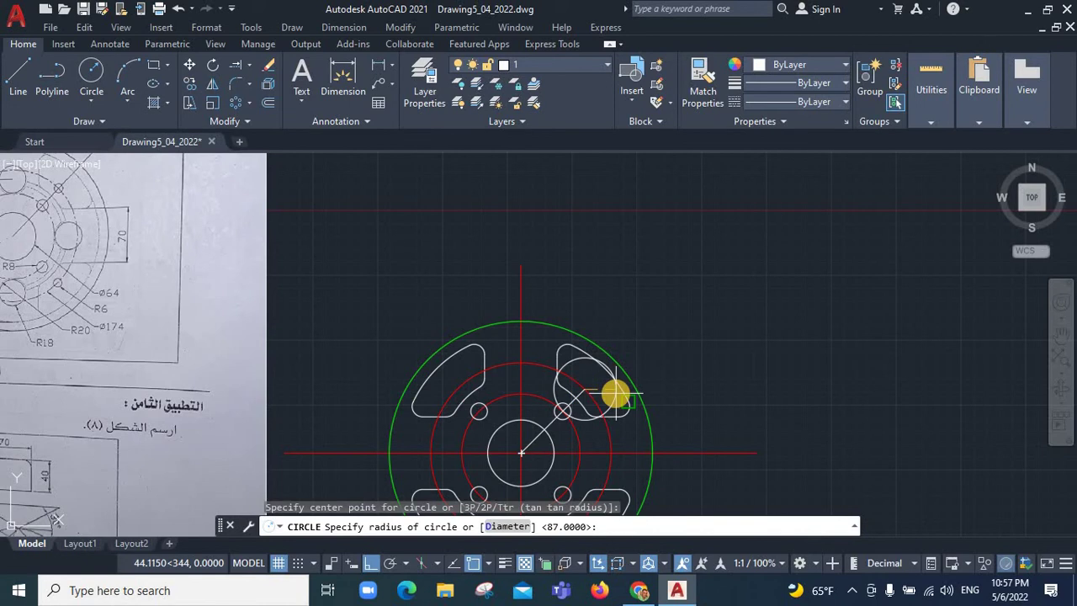
type("6")
key("Return")
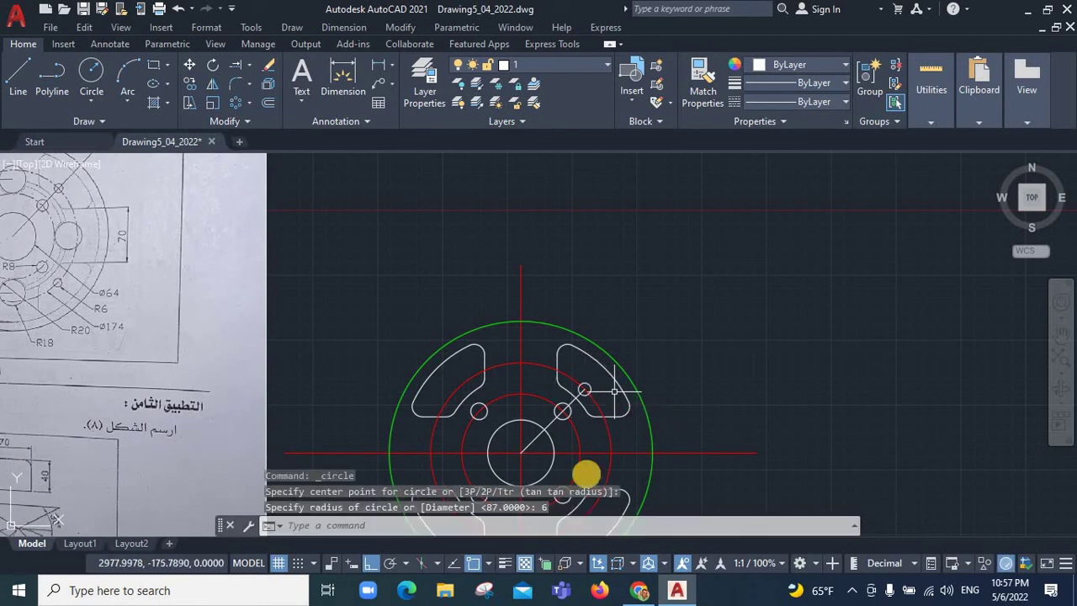
scroll(580, 467, "down", 3)
scroll(571, 455, "up", 3)
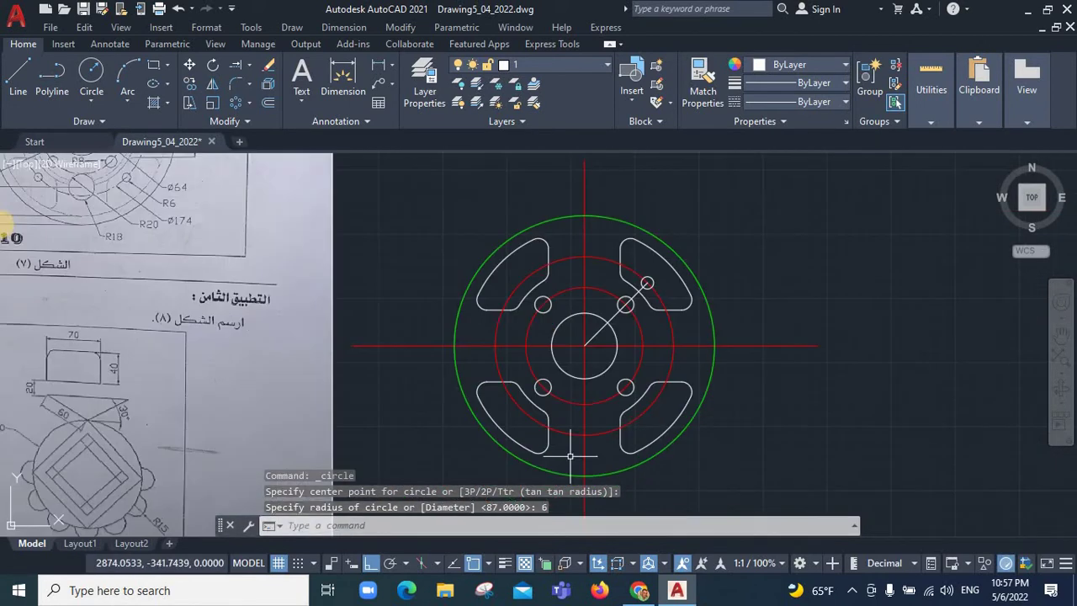
Polar-array the radius-6 circle into 6 items around the flange centre
left_click(248, 103)
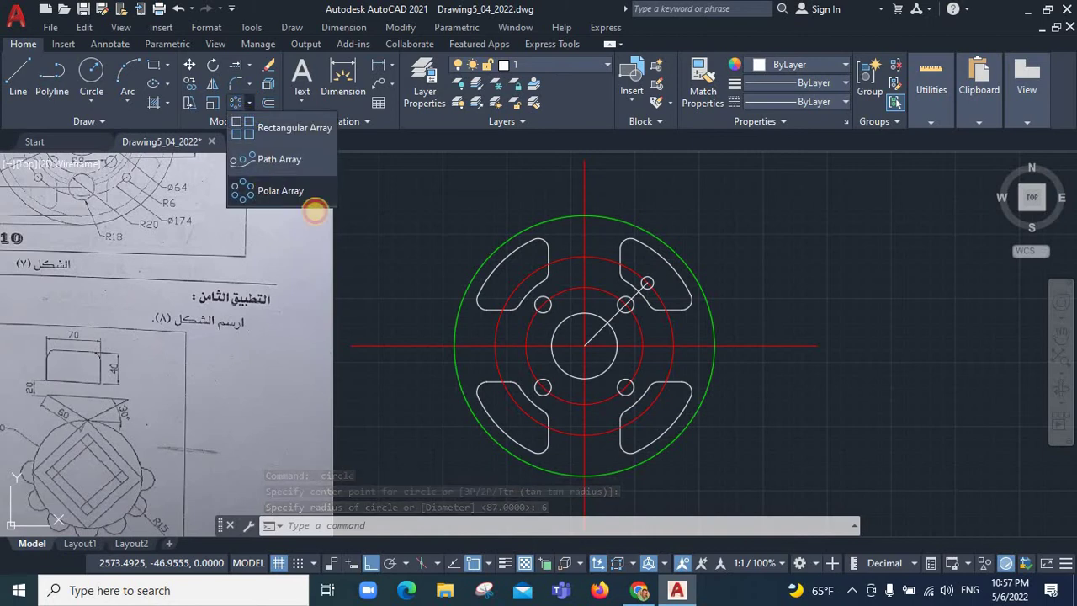
left_click(286, 194)
scroll(649, 205, "up", 5)
scroll(648, 202, "up", 3)
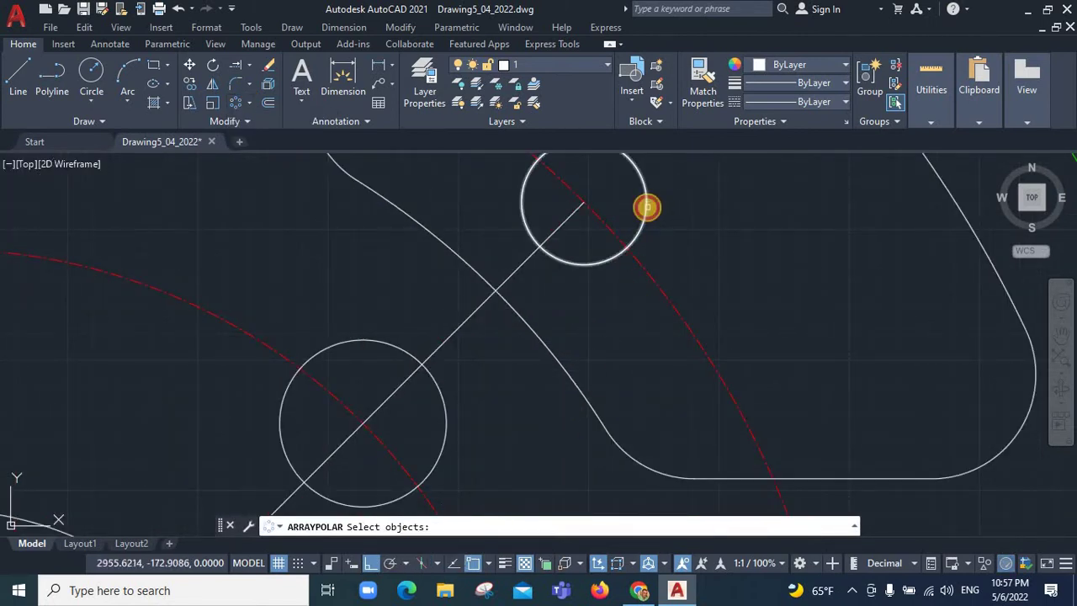
left_click(647, 211)
key("Return")
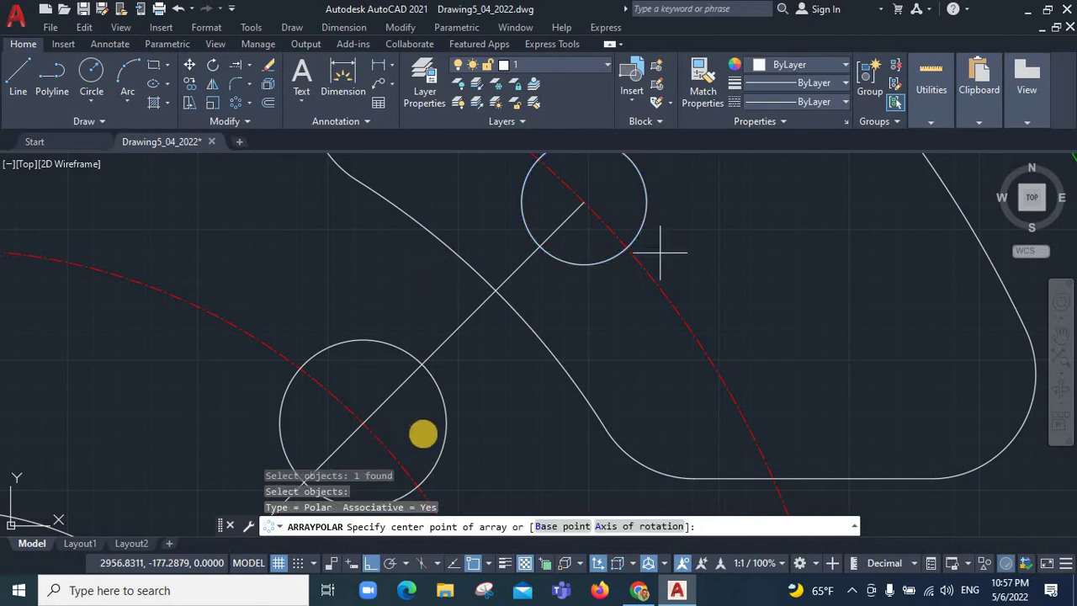
scroll(586, 306, "down", 4)
scroll(587, 307, "down", 5)
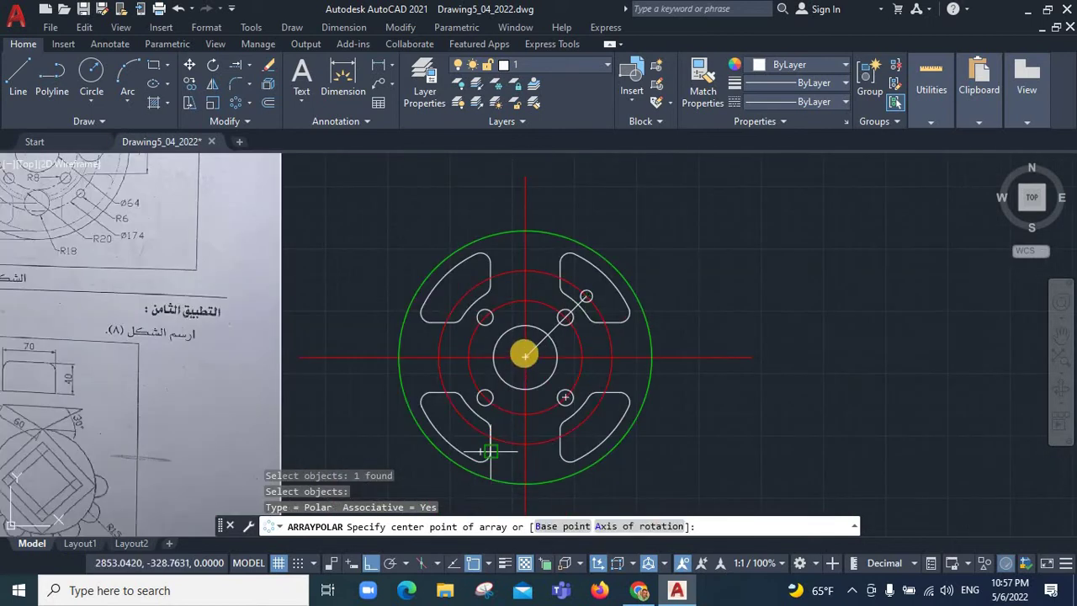
left_click(524, 354)
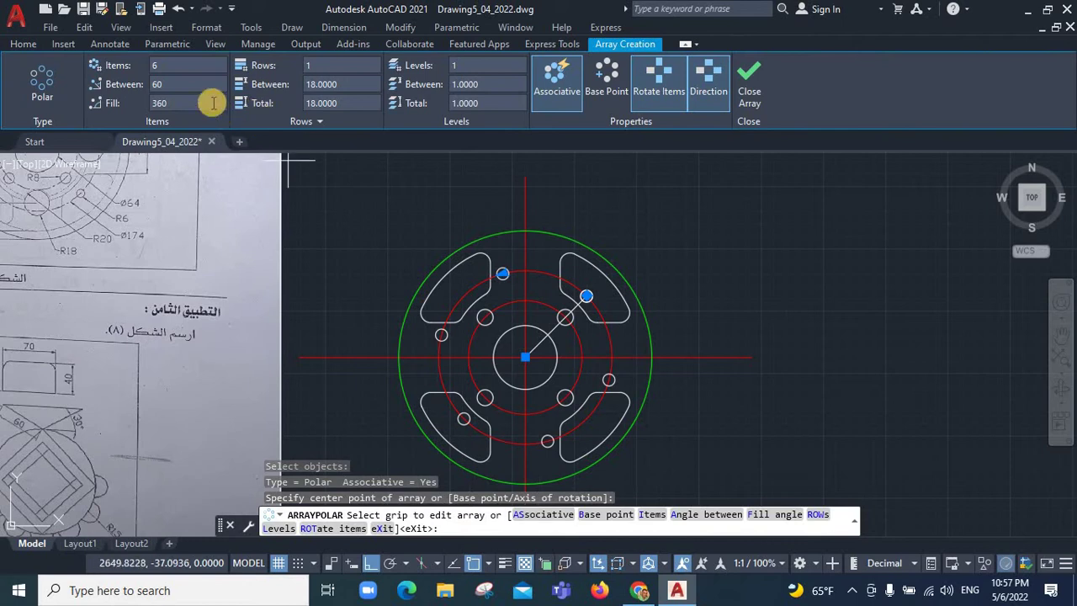
left_click(758, 80)
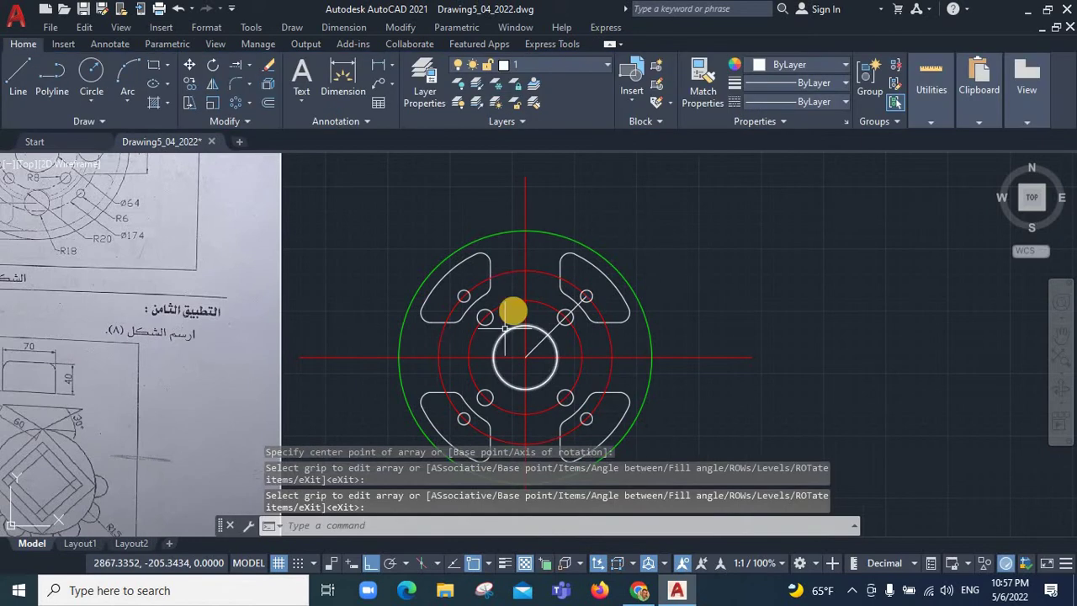
scroll(497, 337, "down", 2)
scroll(481, 362, "up", 2)
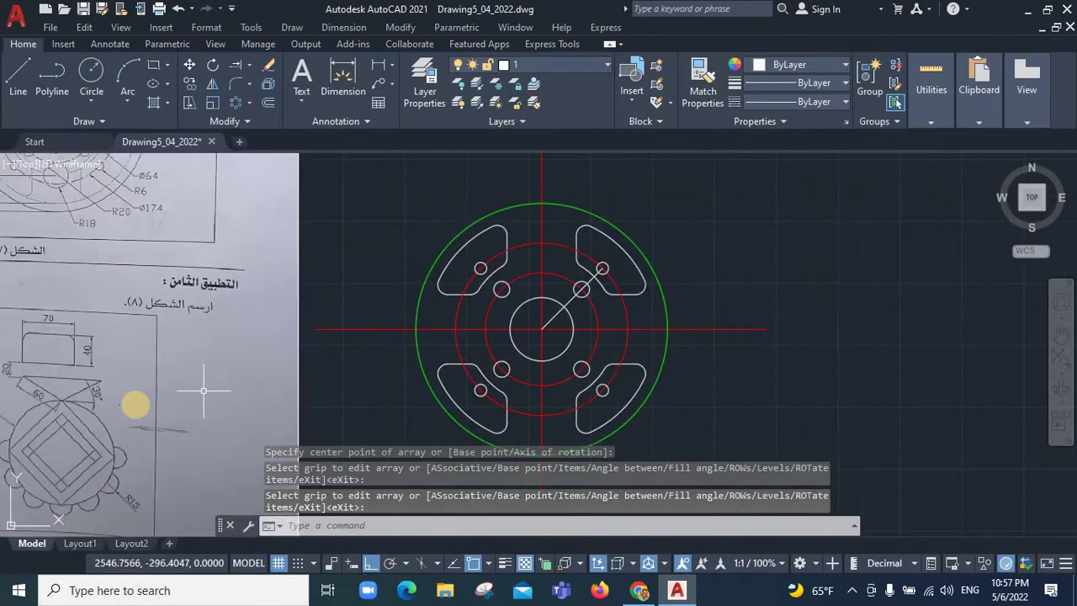
scroll(75, 337, "down", 2)
scroll(85, 244, "up", 3)
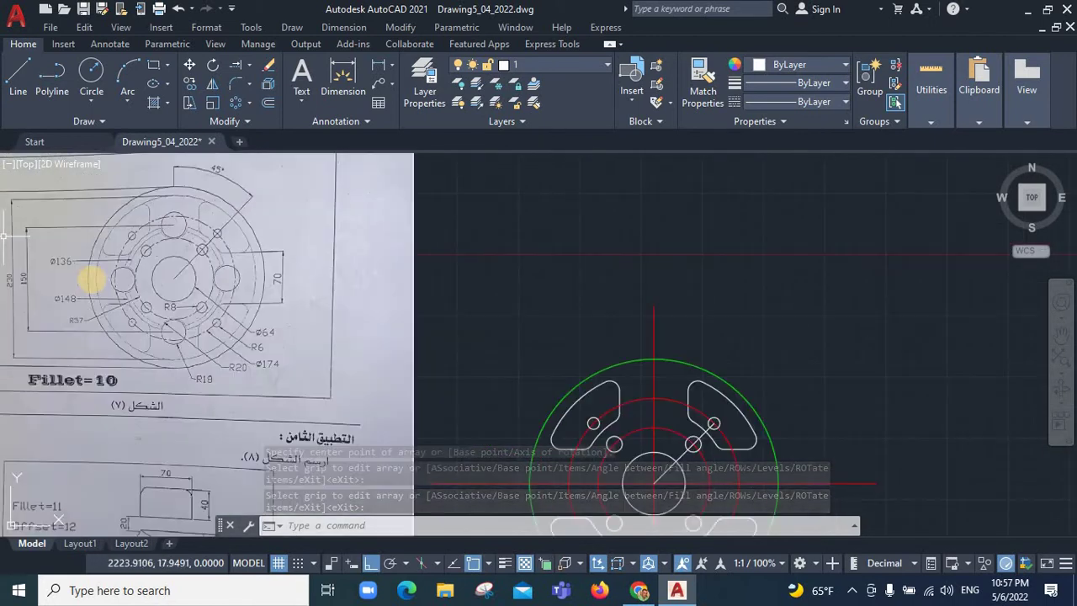
scroll(84, 244, "up", 1)
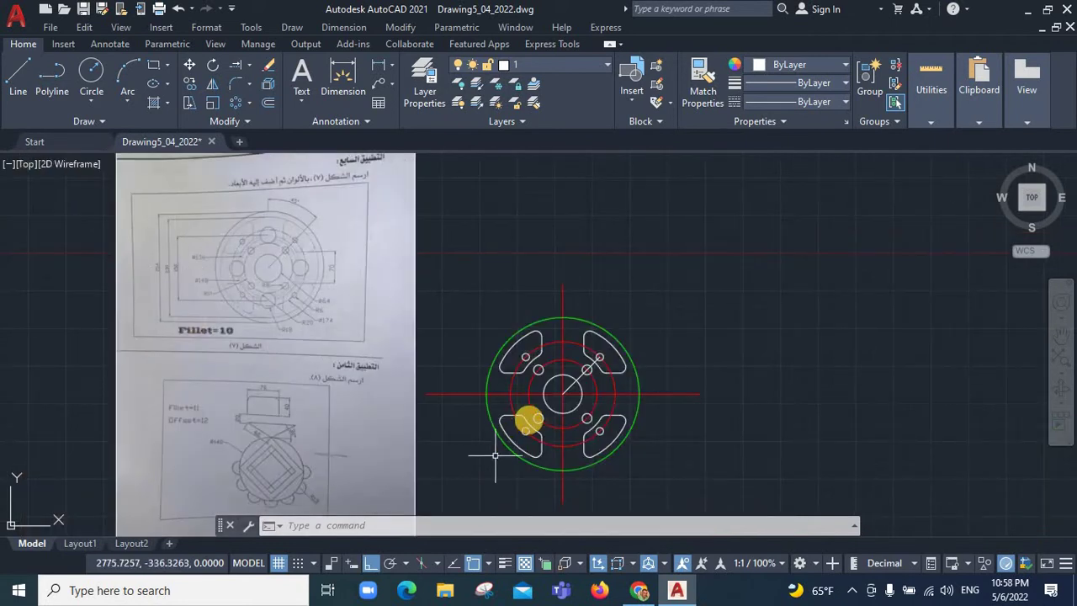
left_click(89, 97)
left_click(126, 161)
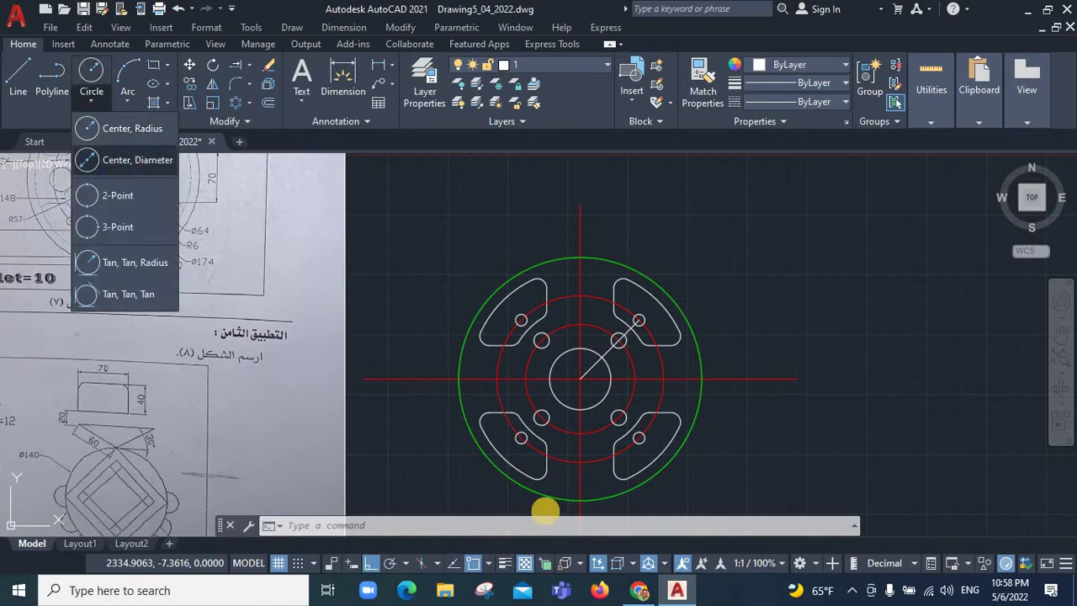
left_click(581, 379)
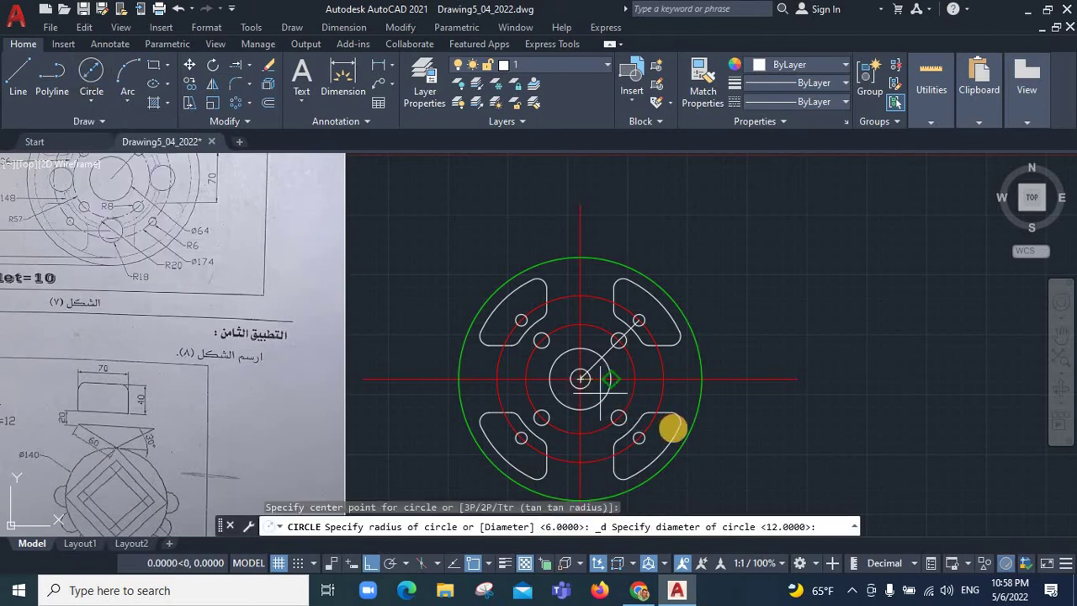
type("150")
key("Return")
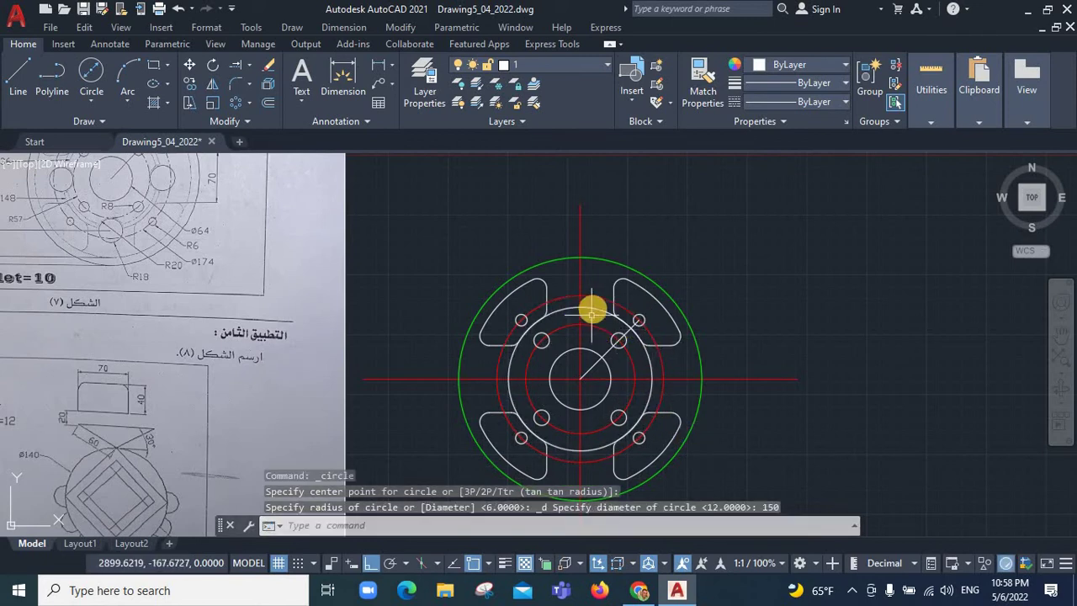
left_click(560, 308)
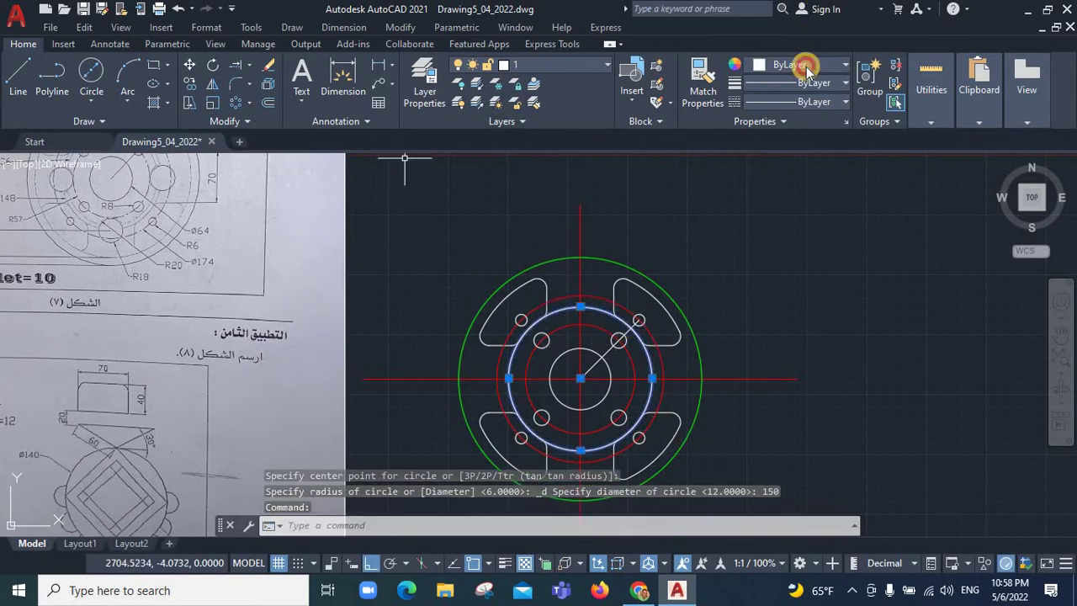
left_click(807, 66)
left_click(823, 226)
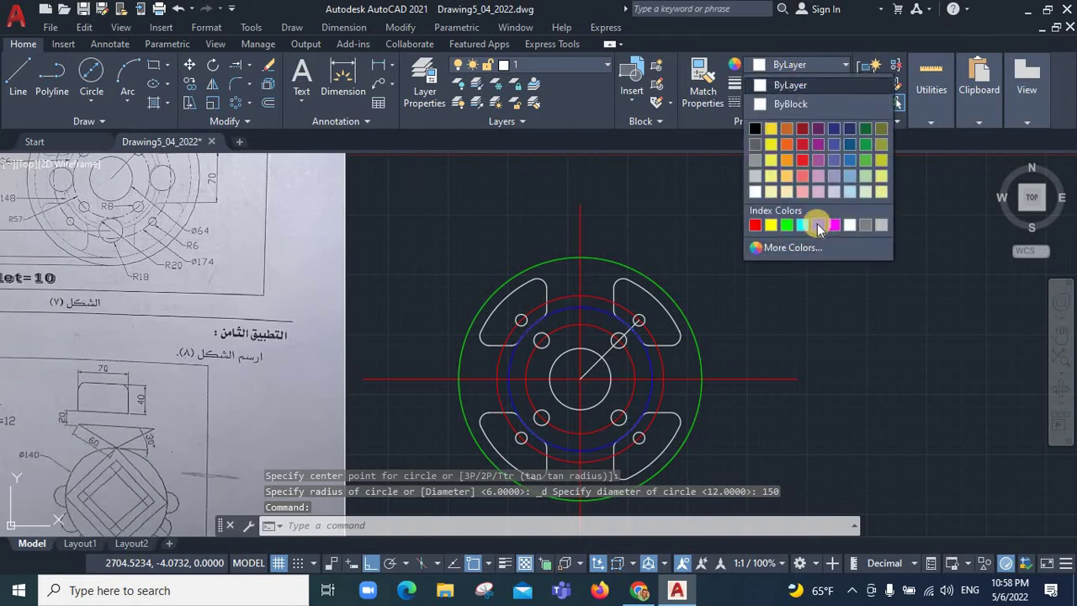
key("Escape")
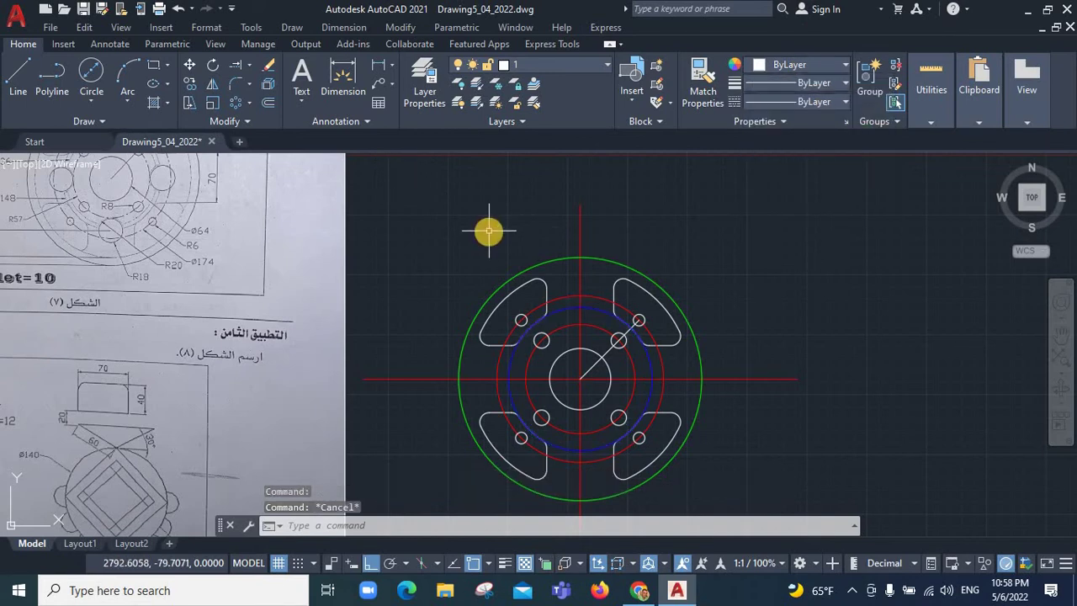
scroll(488, 230, "down", 2)
scroll(509, 303, "up", 4)
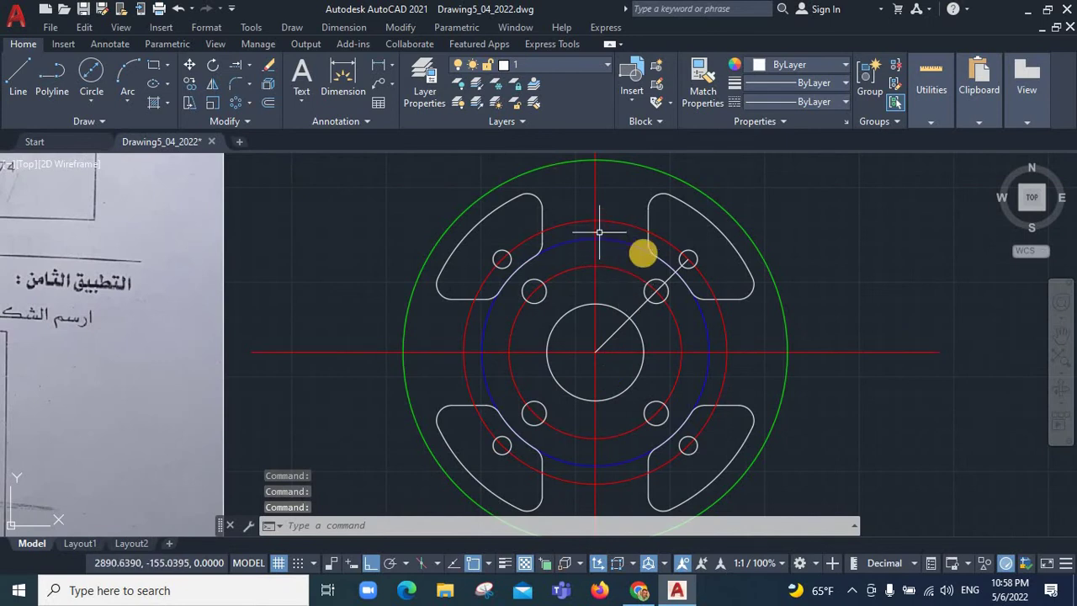
Draw a centre-diameter circle at the top quadrant of the blue pitch circle
scroll(865, 271, "down", 2)
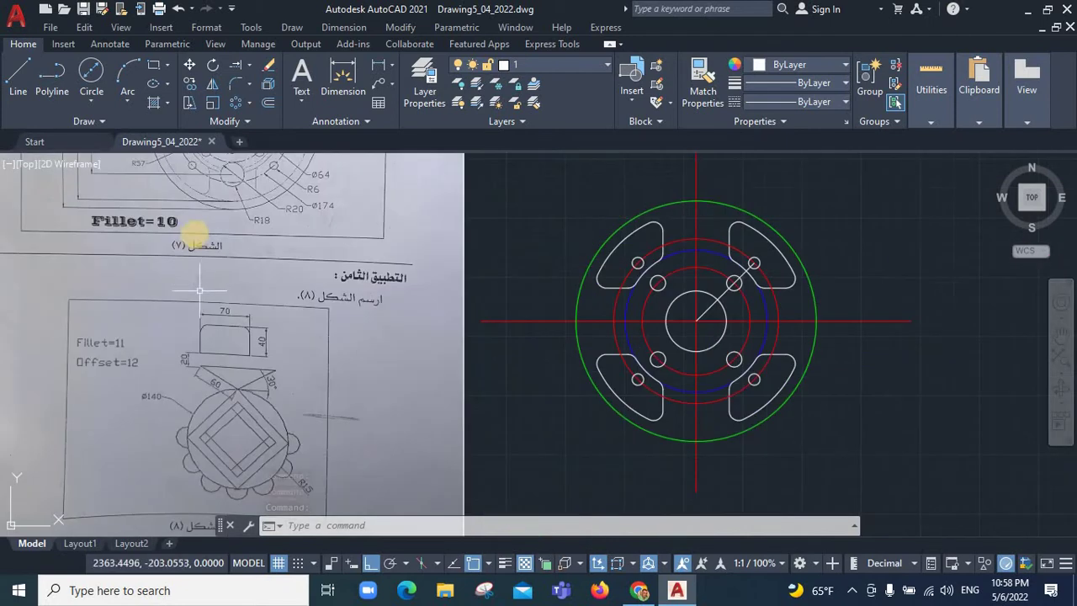
scroll(205, 269, "down", 2)
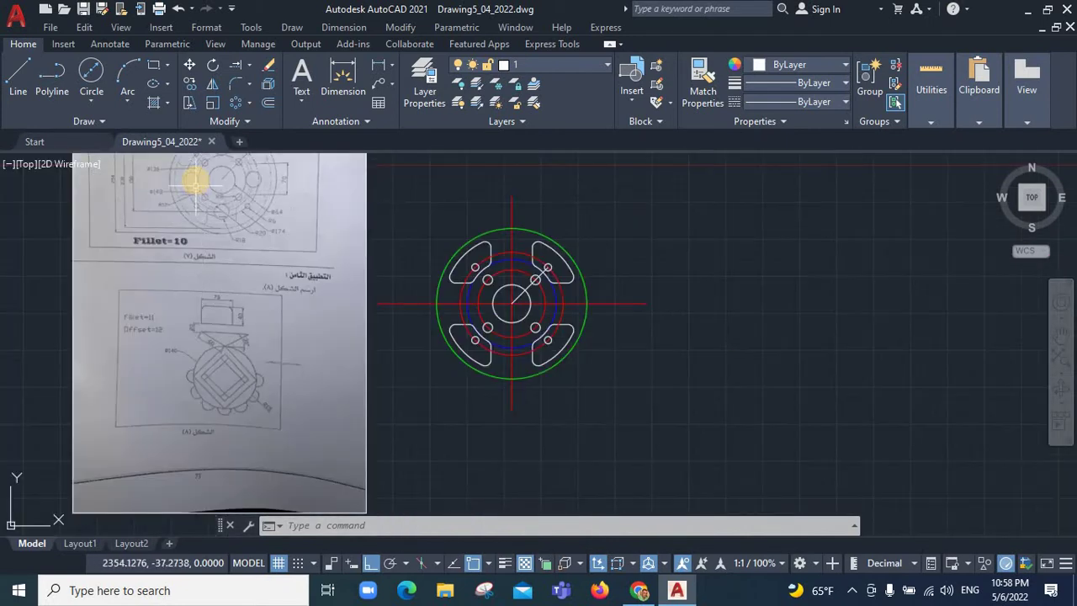
scroll(193, 179, "up", 2)
scroll(193, 180, "up", 4)
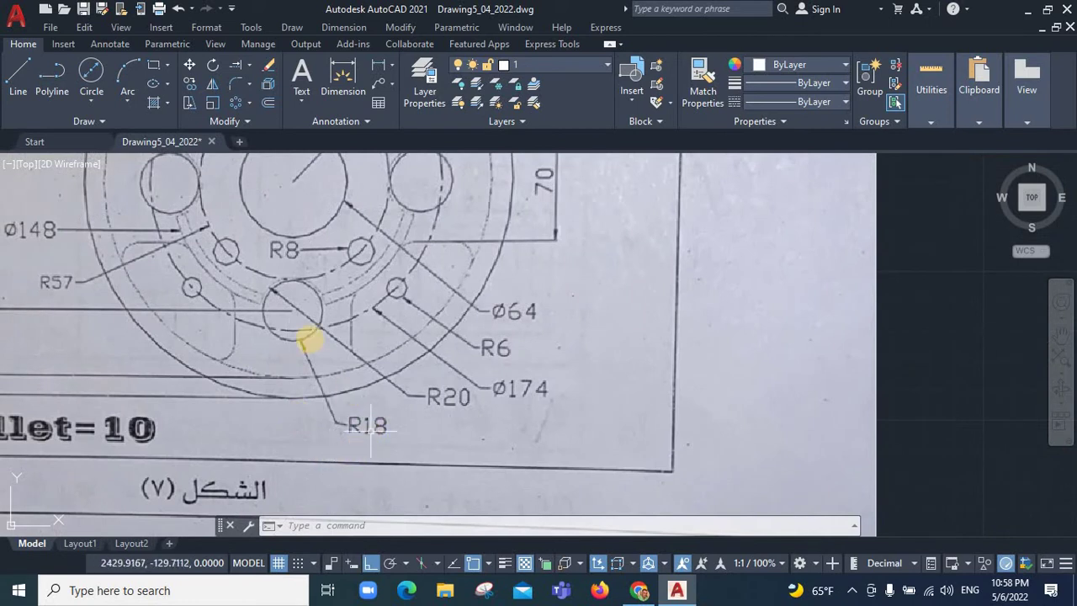
scroll(309, 335, "down", 4)
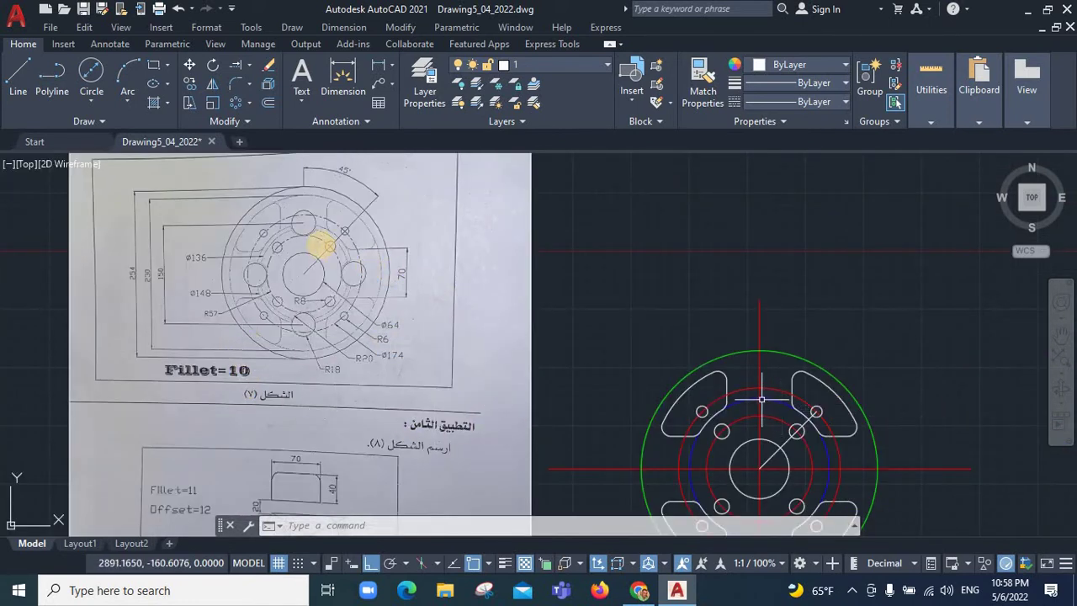
scroll(589, 377, "down", 2)
scroll(600, 385, "up", 5)
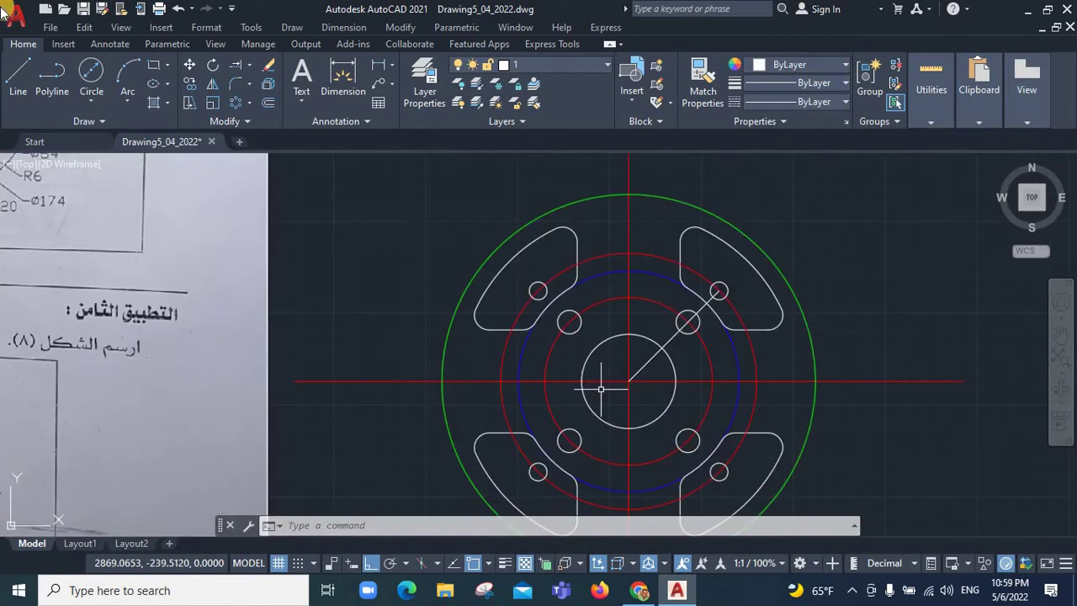
left_click(87, 94)
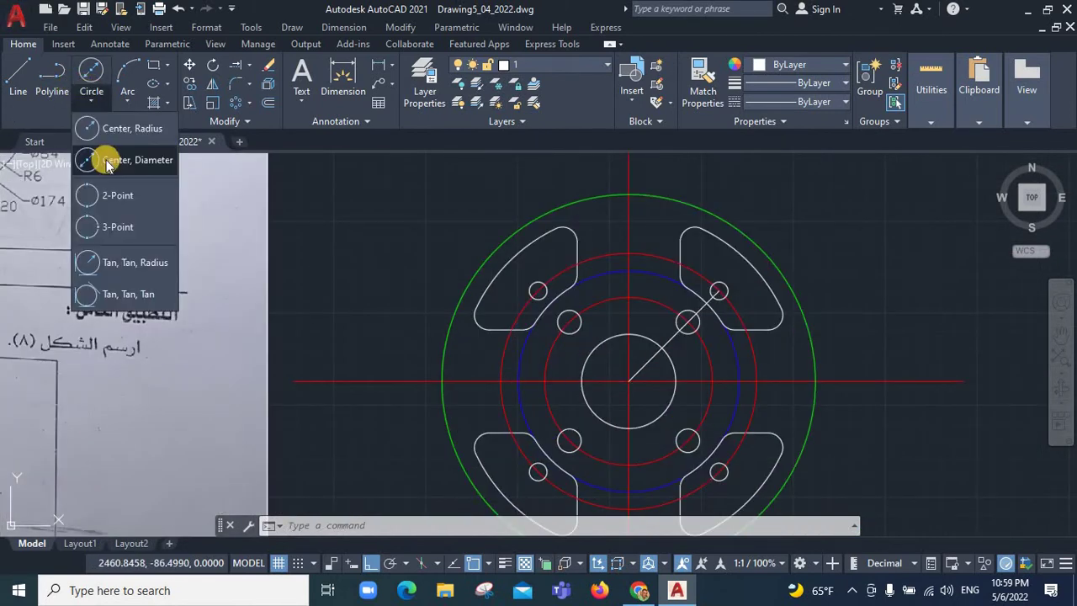
left_click(112, 162)
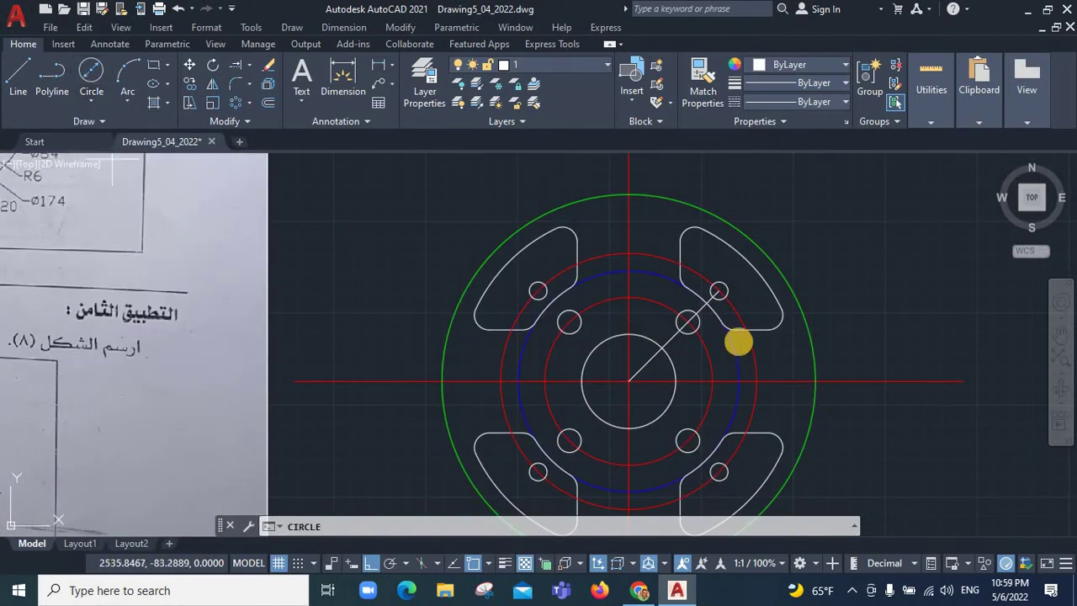
left_click(629, 272)
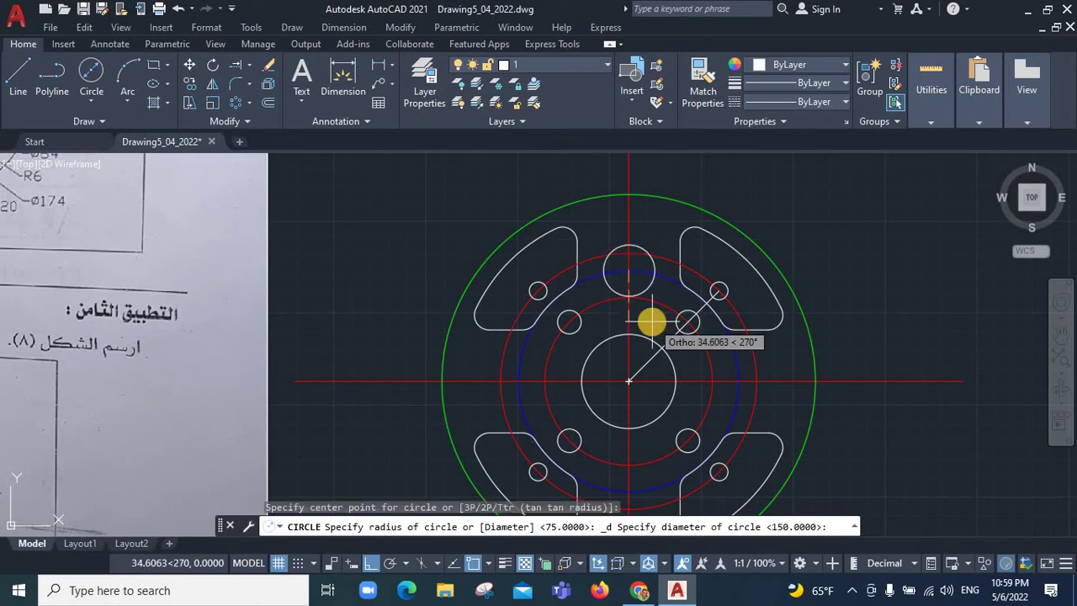
scroll(205, 373, "down", 5)
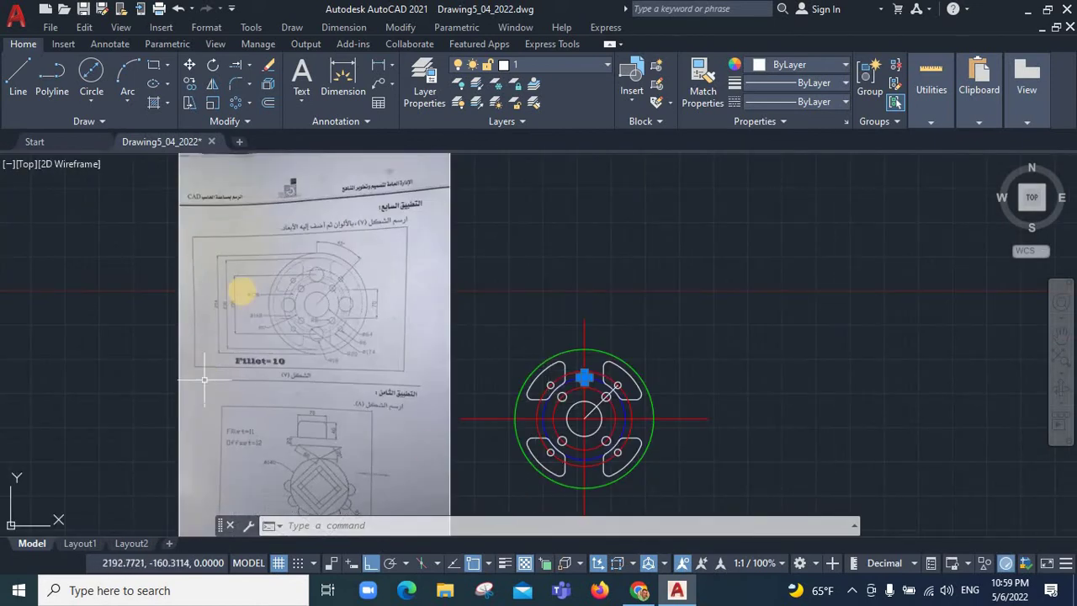
scroll(242, 290, "up", 5)
scroll(242, 291, "up", 2)
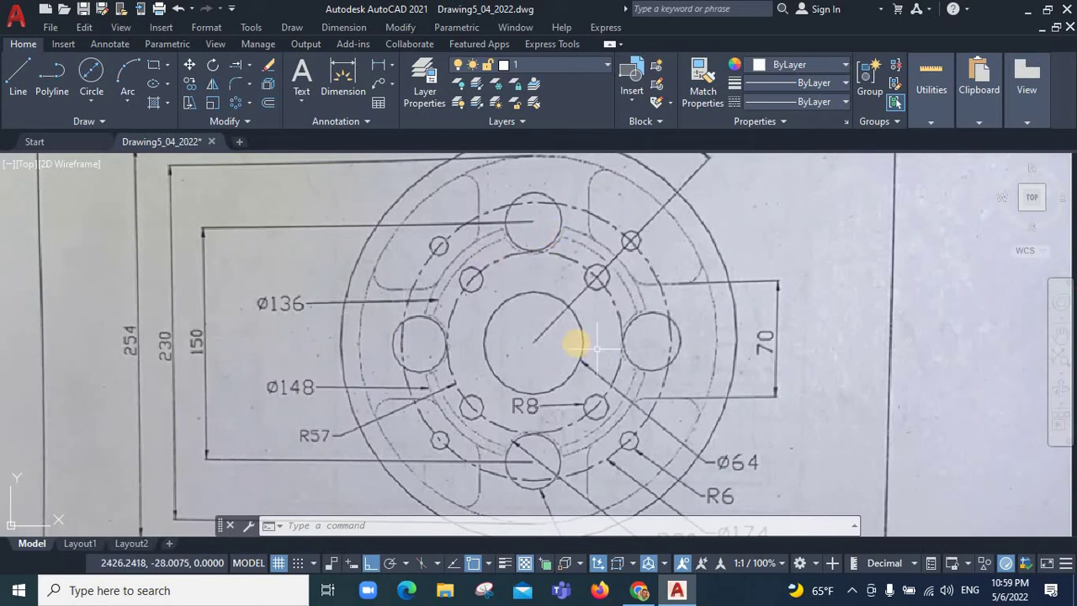
scroll(596, 345, "down", 3)
scroll(662, 414, "down", 3)
scroll(724, 455, "up", 5)
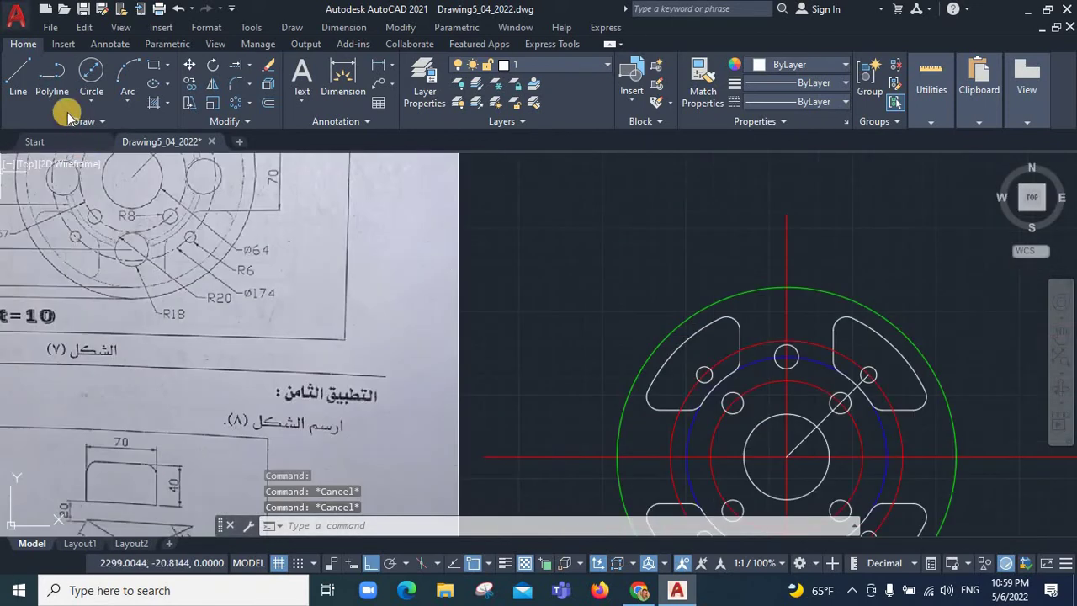
Polar-array the top hole around the flange centre
left_click(236, 102)
scroll(589, 320, "down", 2)
scroll(594, 290, "up", 3)
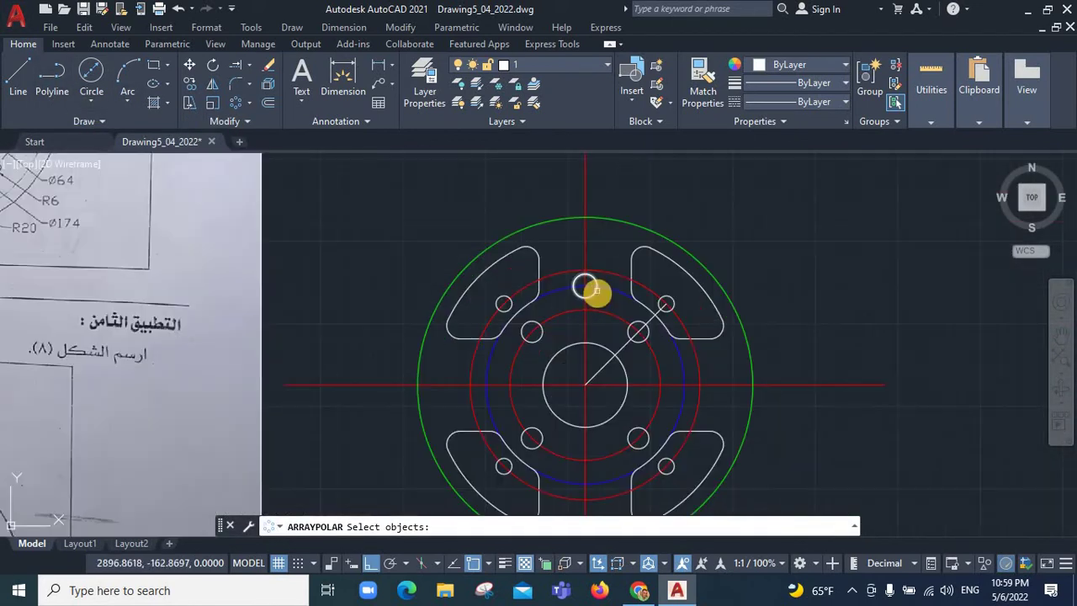
left_click(596, 292)
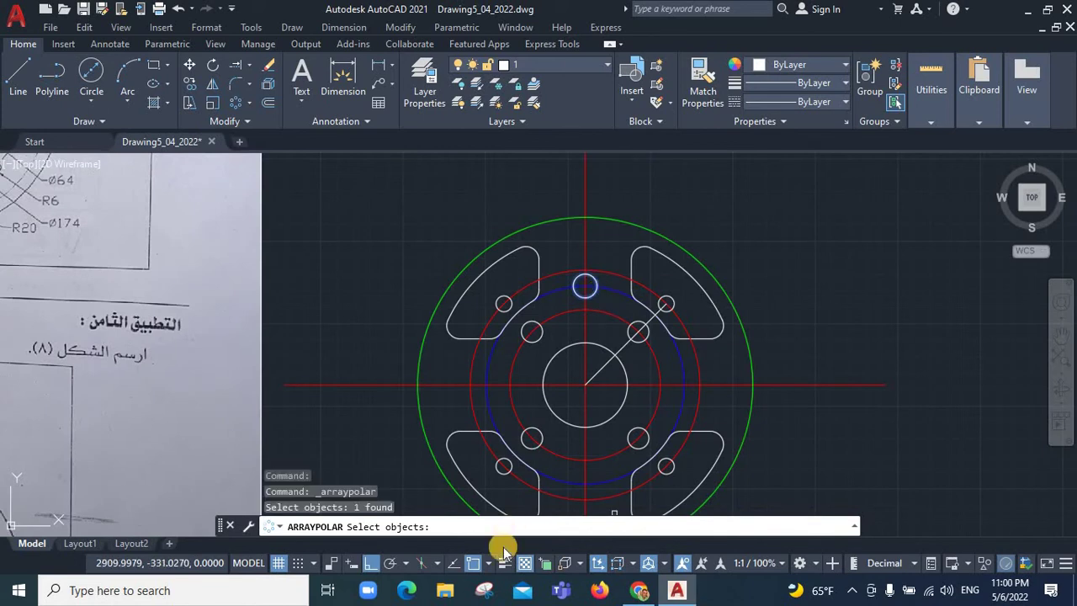
key("Return")
left_click(585, 387)
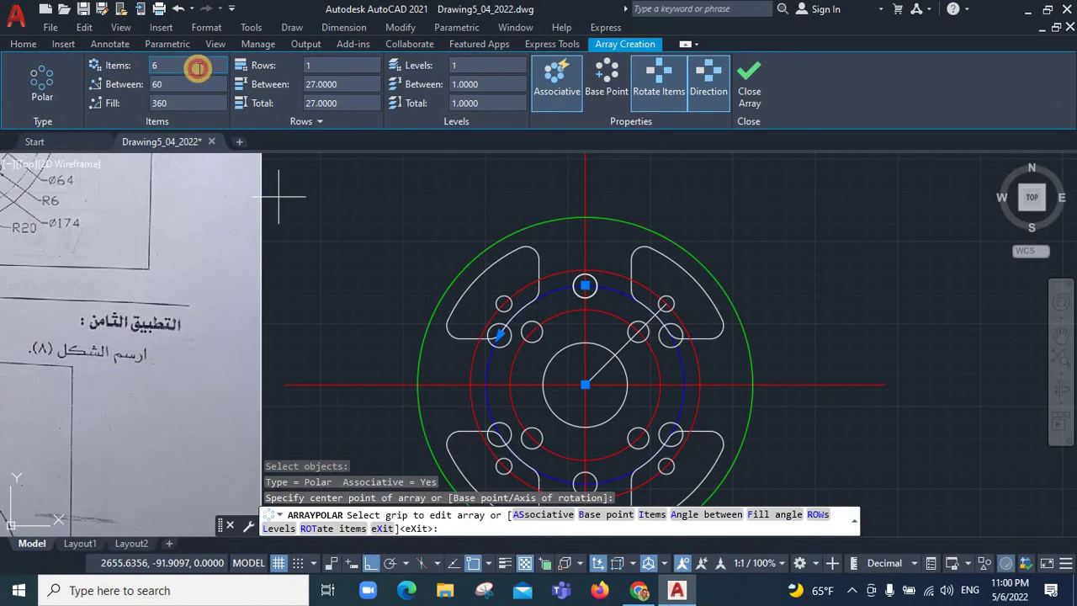
key("Return")
scroll(564, 262, "down", 2)
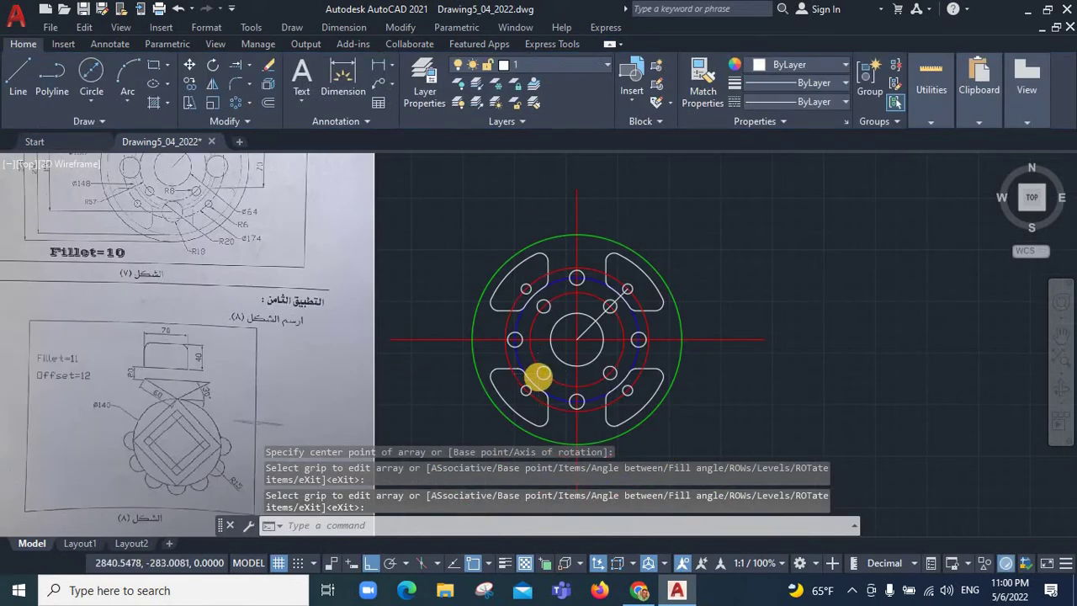
scroll(538, 376, "up", 3)
scroll(539, 376, "down", 3)
scroll(587, 261, "up", 4)
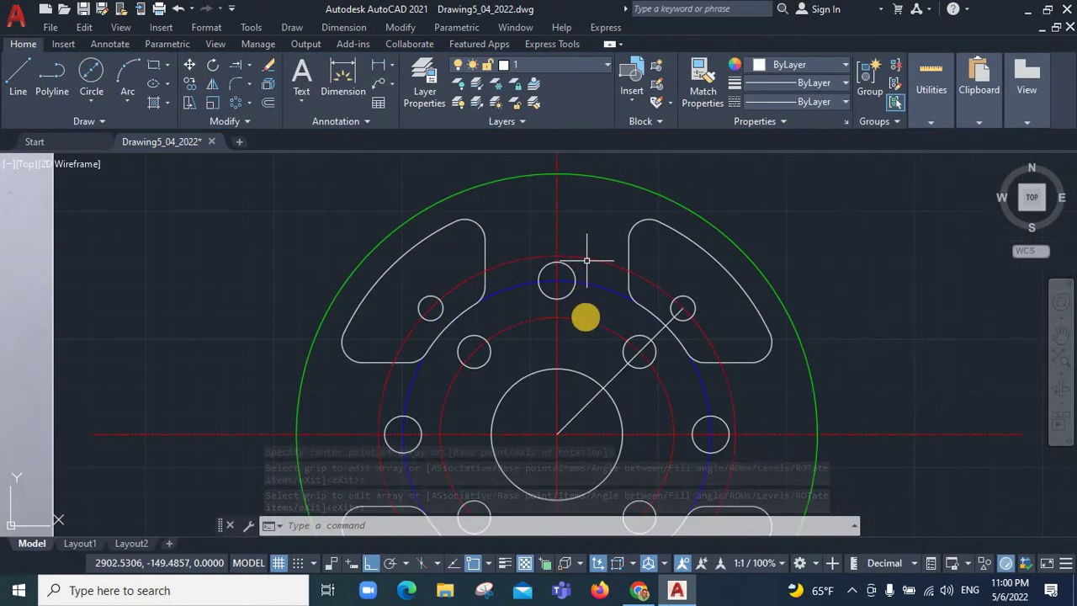
Edit the hole array so it has 4 holes spaced 90° apart
left_click(489, 354)
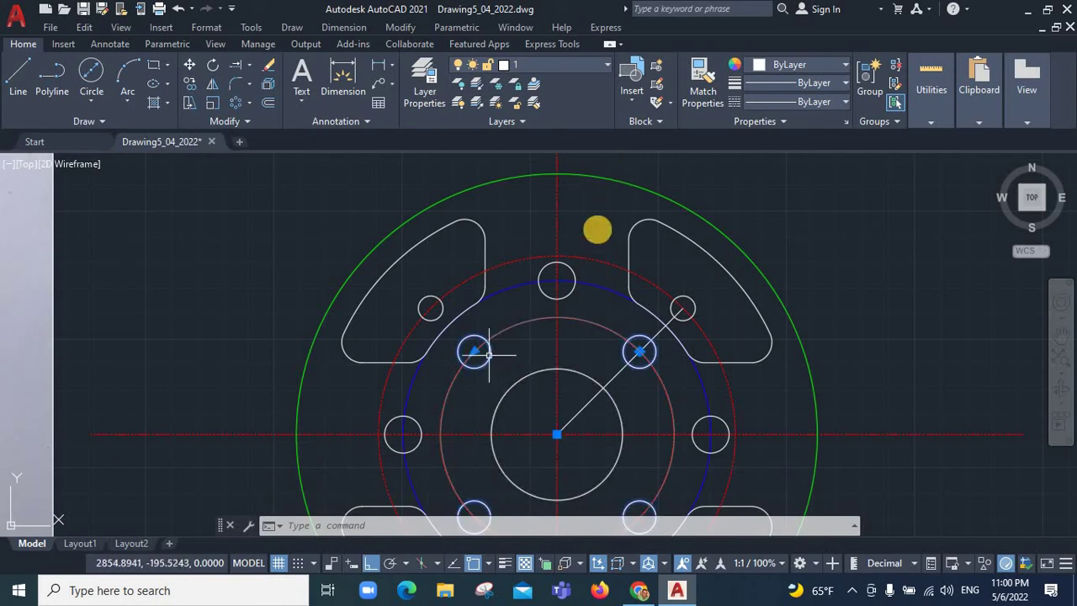
key("Escape")
right_click(493, 360)
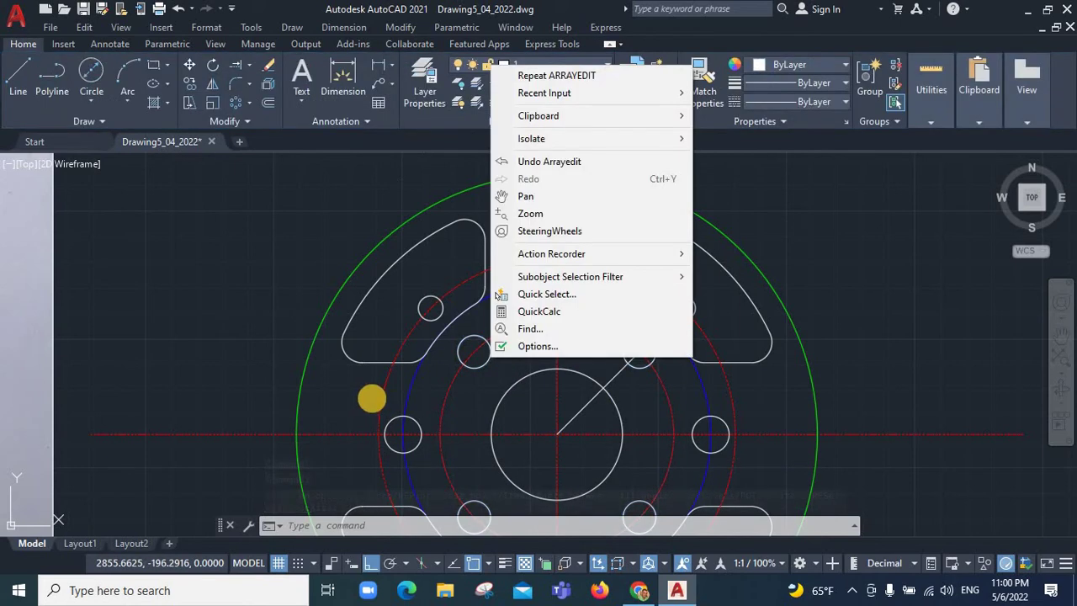
key("Escape")
scroll(388, 370, "down", 3)
scroll(295, 438, "down", 5)
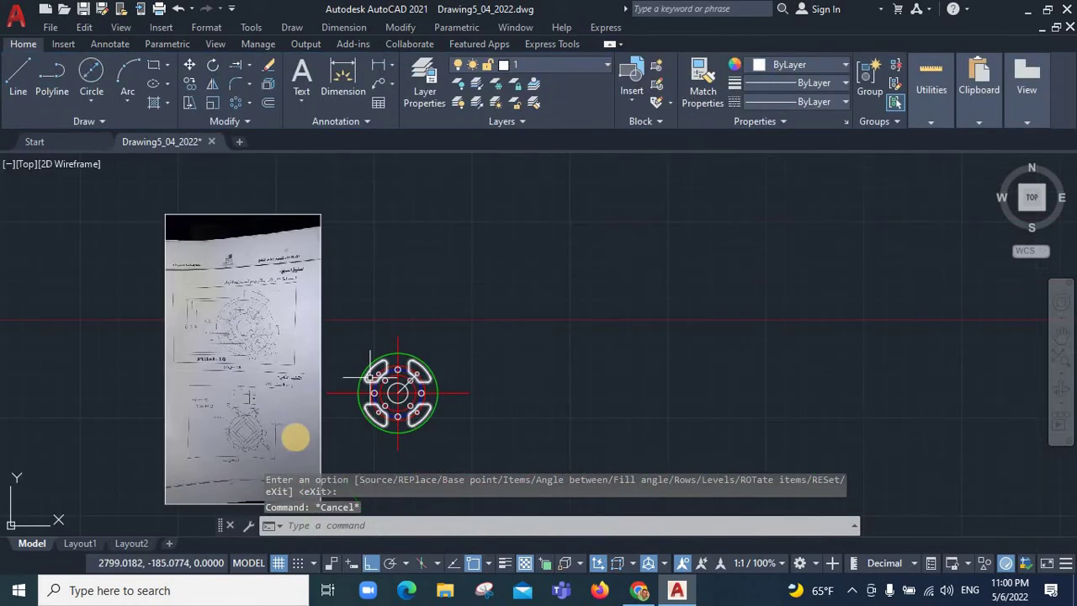
scroll(310, 404, "up", 3)
scroll(313, 386, "up", 3)
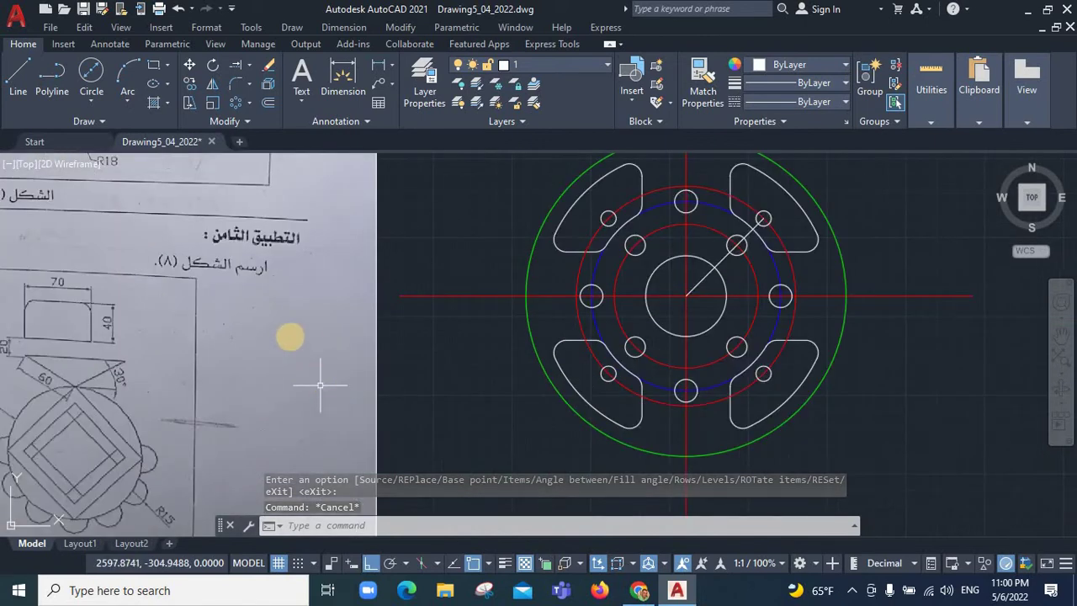
scroll(301, 326, "down", 5)
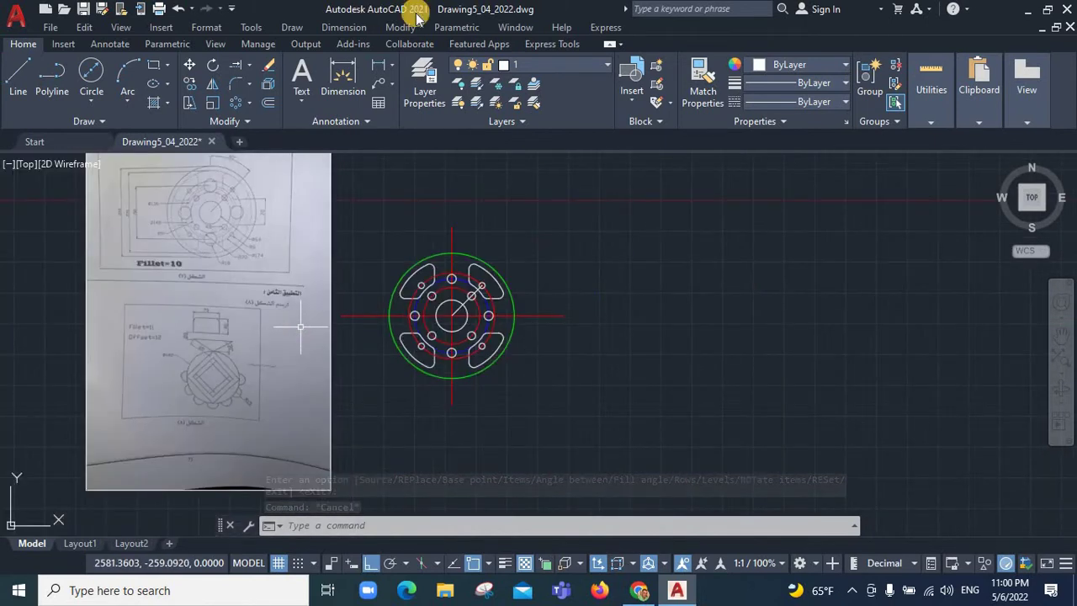
left_click(522, 65)
Switch the current layer to dim and delete the diagonal guide line through the upper-right hole
left_click(562, 160)
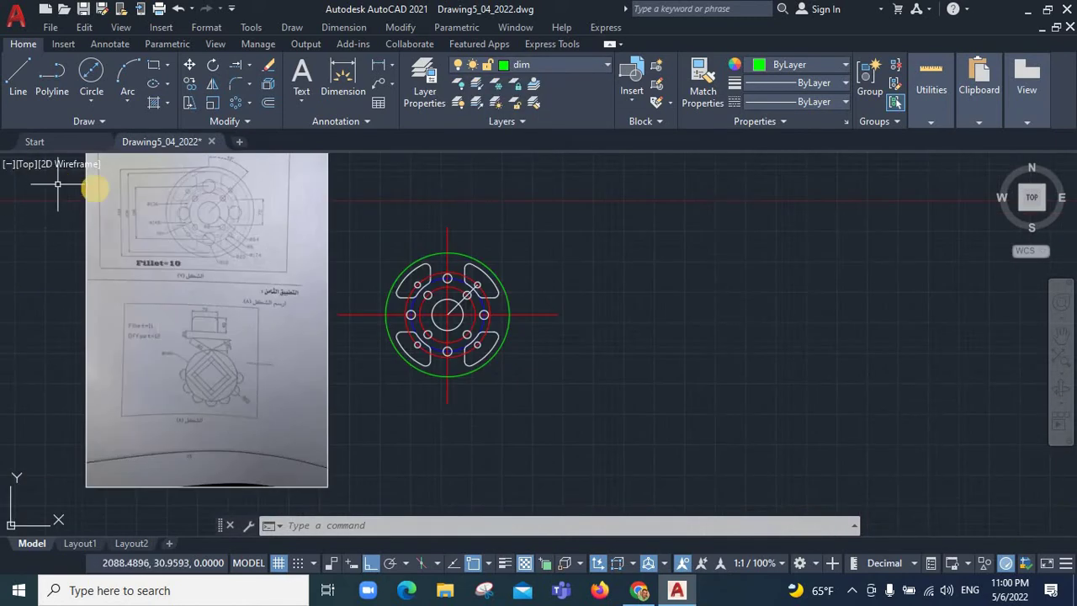
scroll(58, 184, "up", 4)
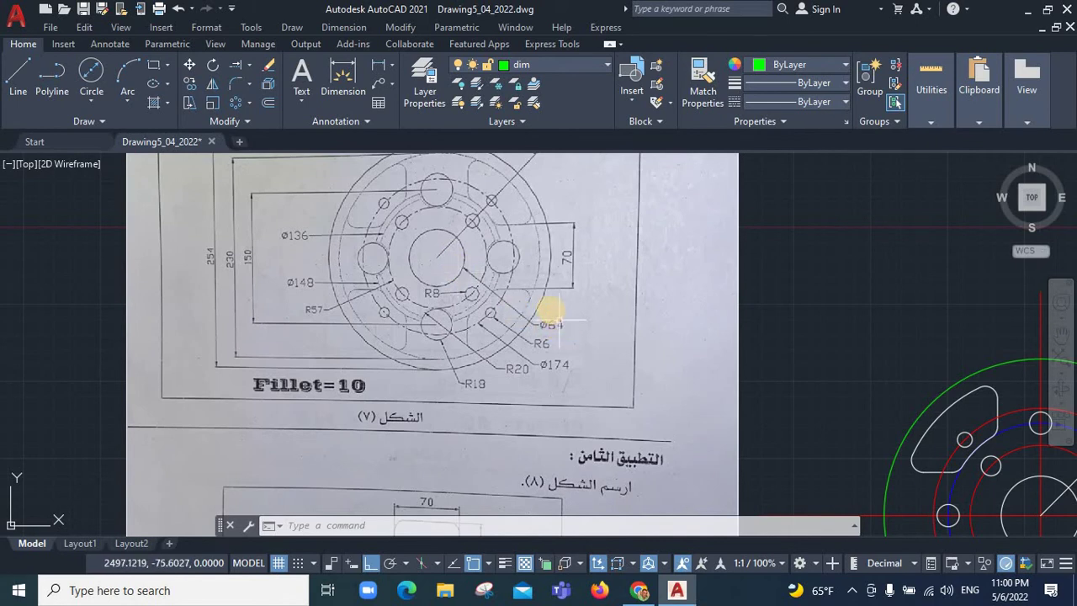
scroll(549, 313, "down", 4)
scroll(715, 414, "up", 4)
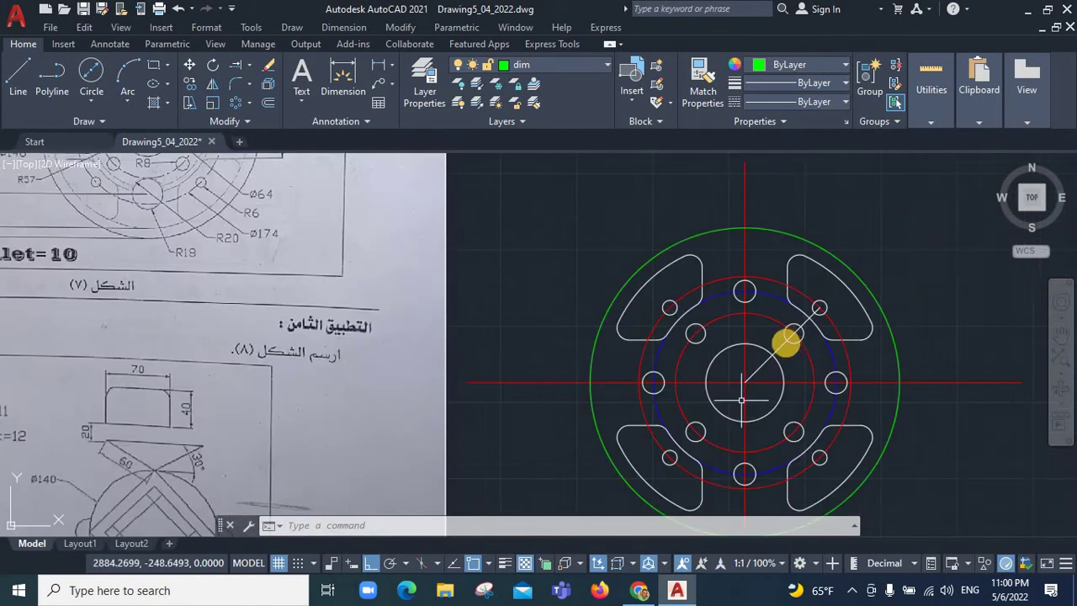
left_click(778, 347)
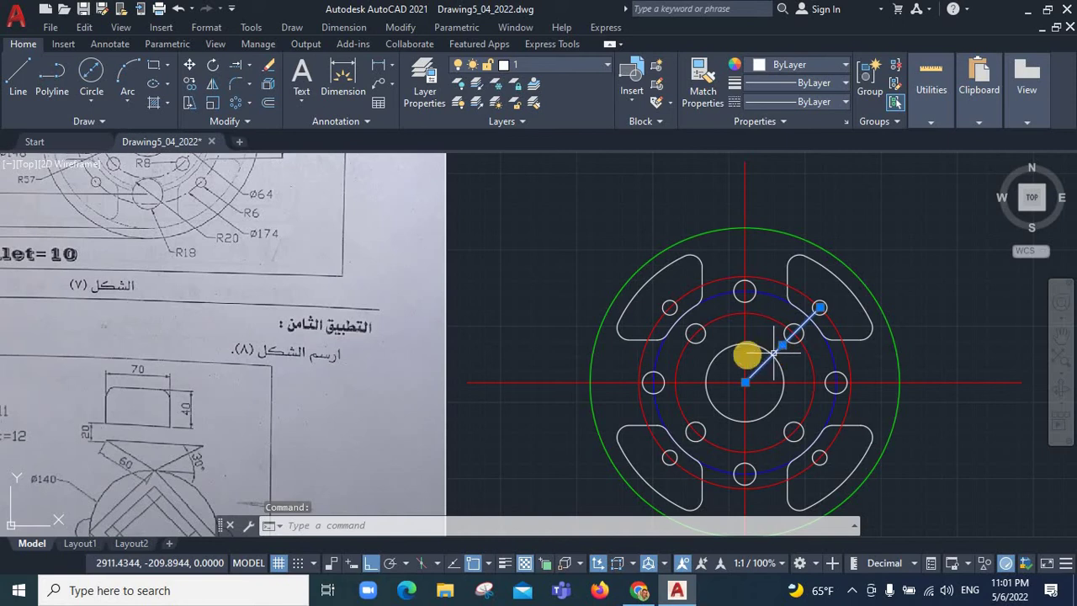
key("Delete")
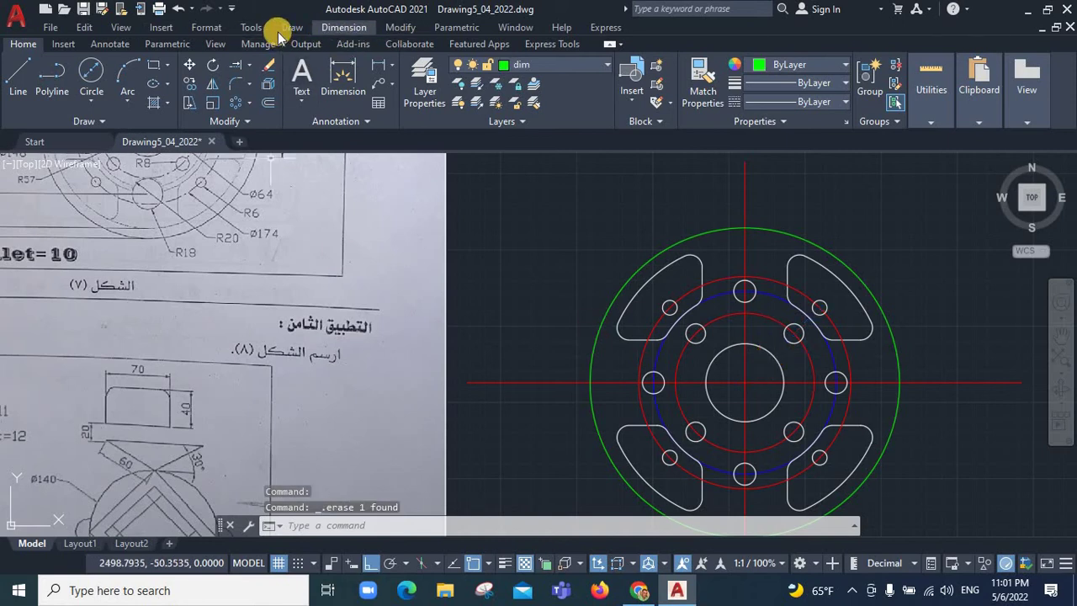
Add a Ø64 diameter dimension placed to the right of the drawing
left_click(347, 28)
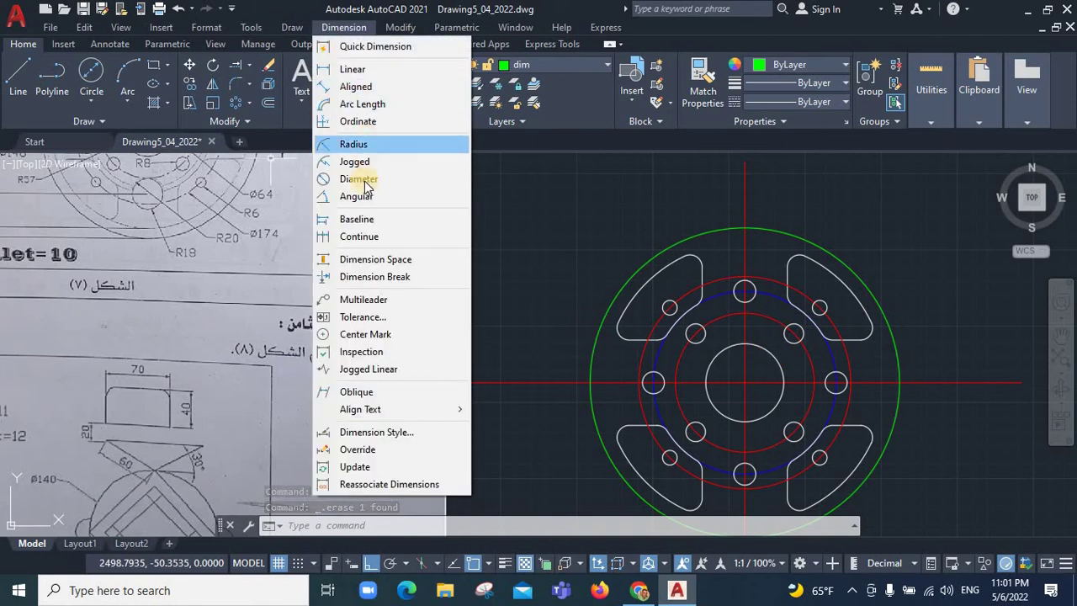
left_click(353, 178)
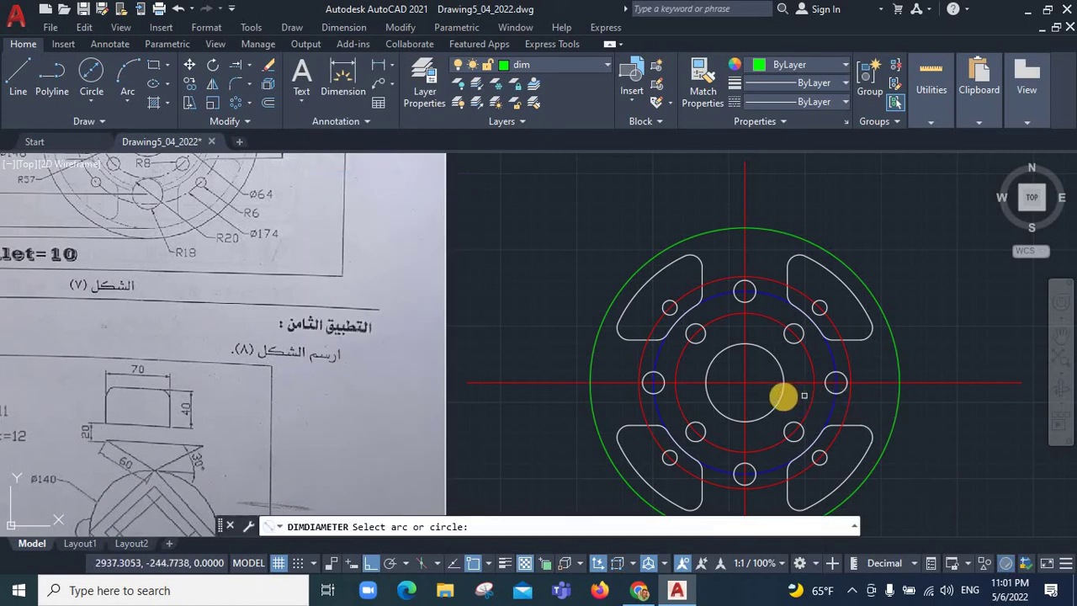
left_click(994, 447)
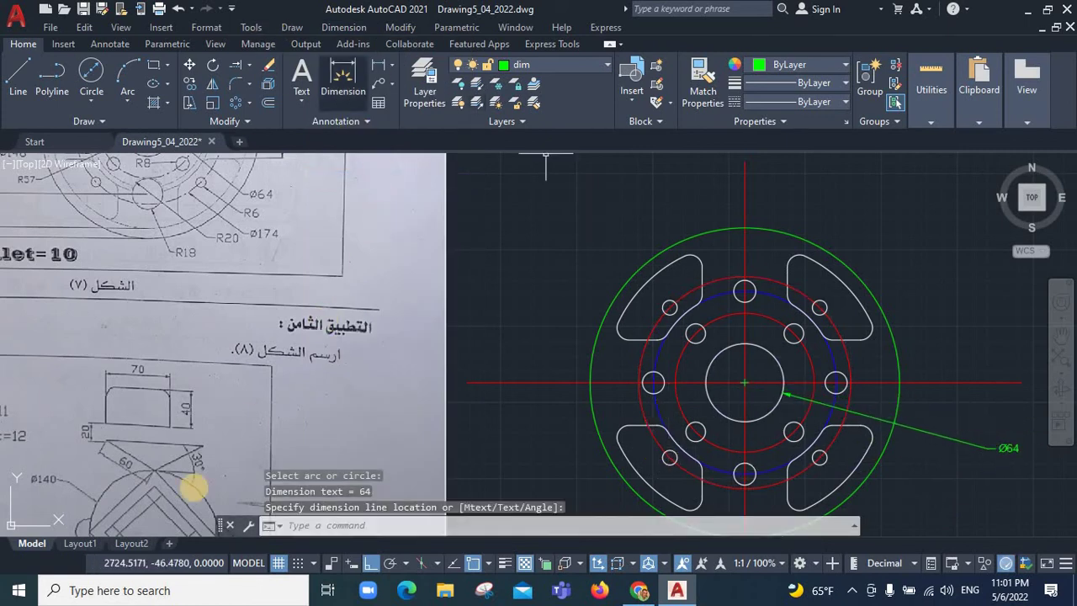
scroll(120, 209, "down", 3)
scroll(128, 216, "up", 3)
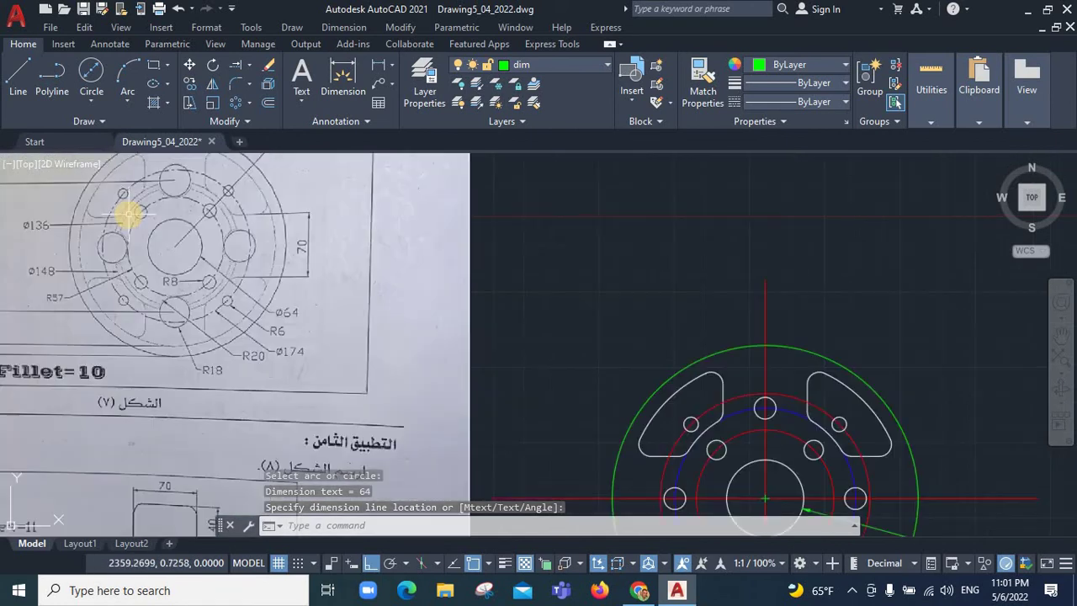
scroll(264, 344, "up", 2)
scroll(266, 343, "down", 4)
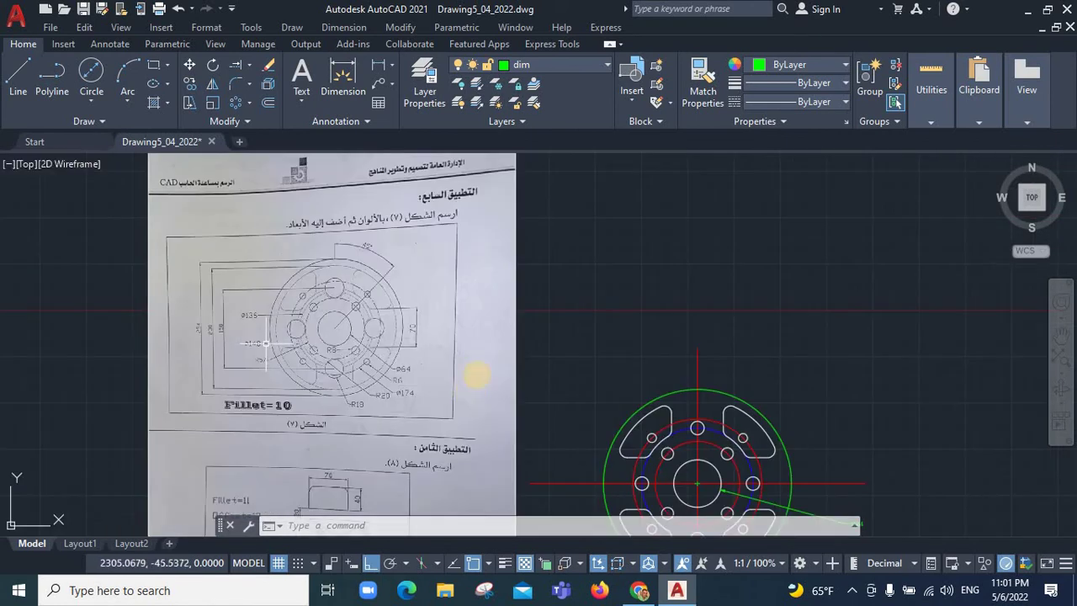
scroll(652, 496, "up", 4)
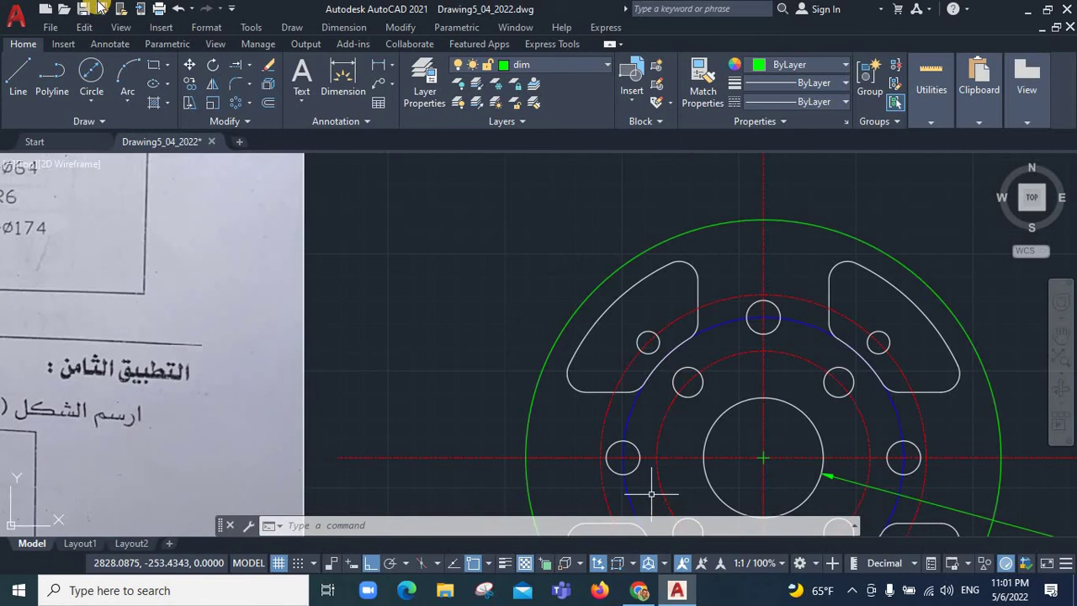
Dimension the inner red circle as R57 with its label above the upper right
left_click(343, 31)
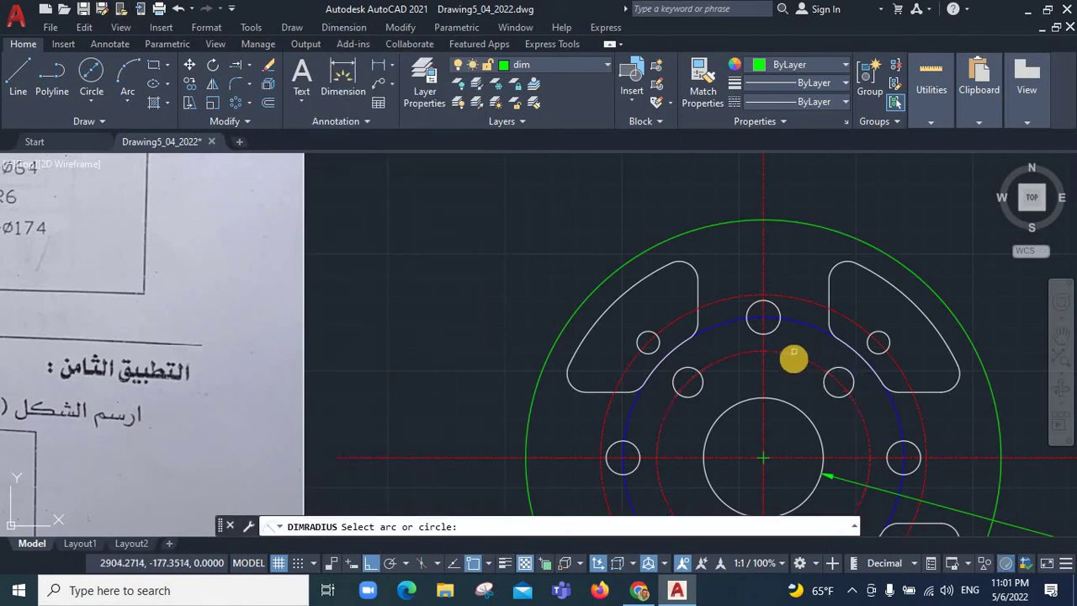
left_click(792, 355)
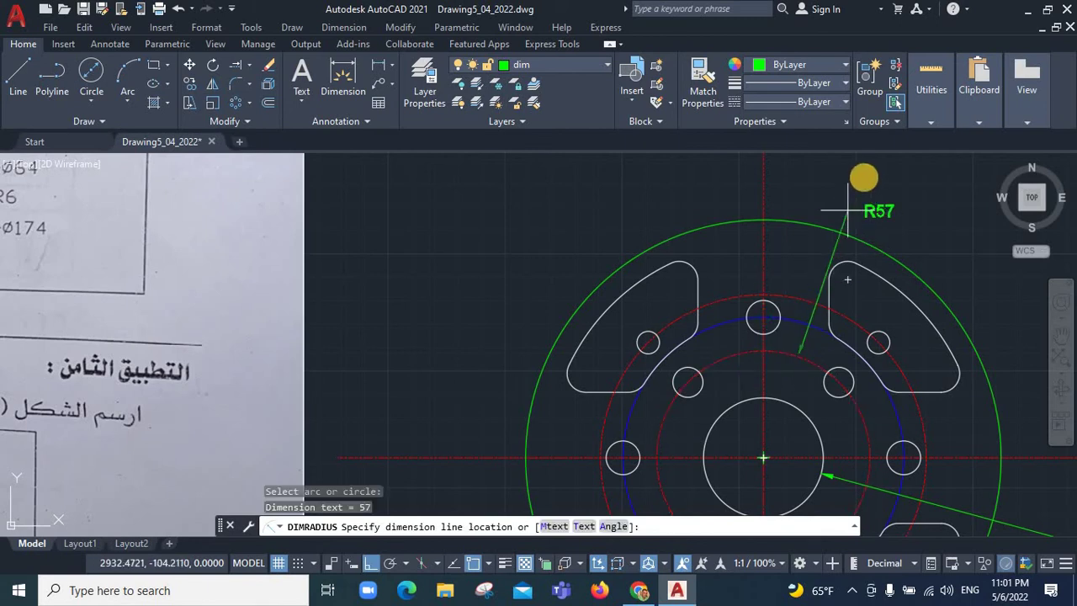
left_click(848, 175)
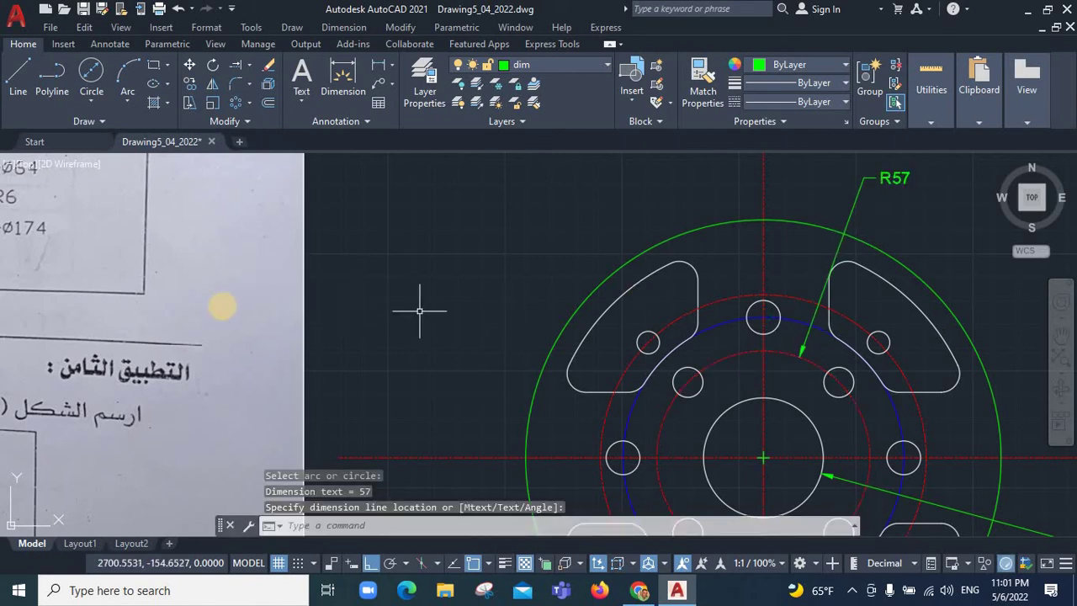
scroll(116, 277, "down", 4)
scroll(43, 228, "down", 3)
scroll(44, 228, "up", 5)
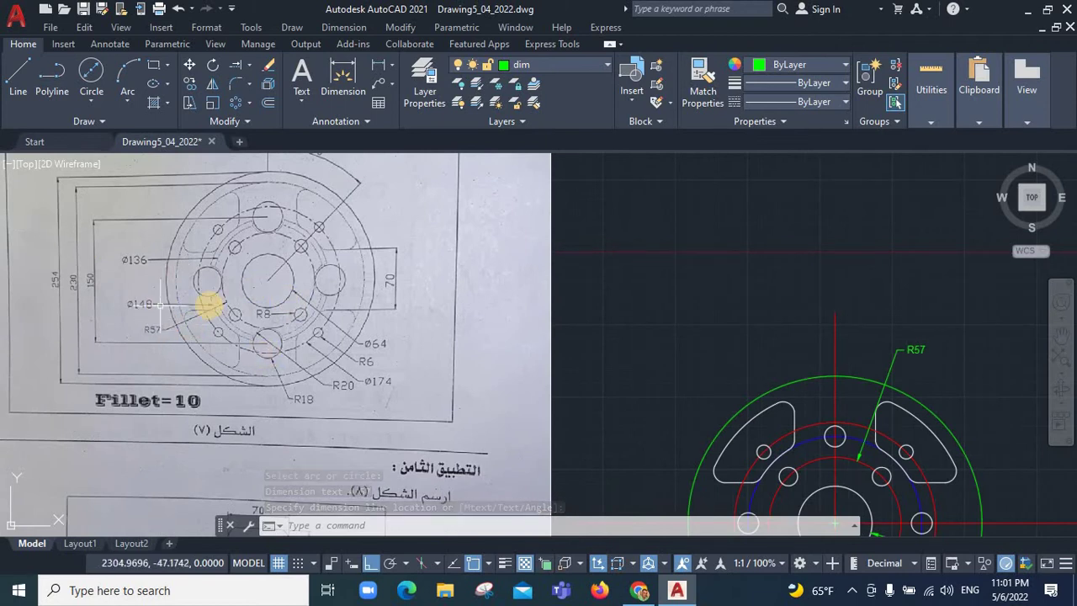
scroll(481, 440, "up", 2)
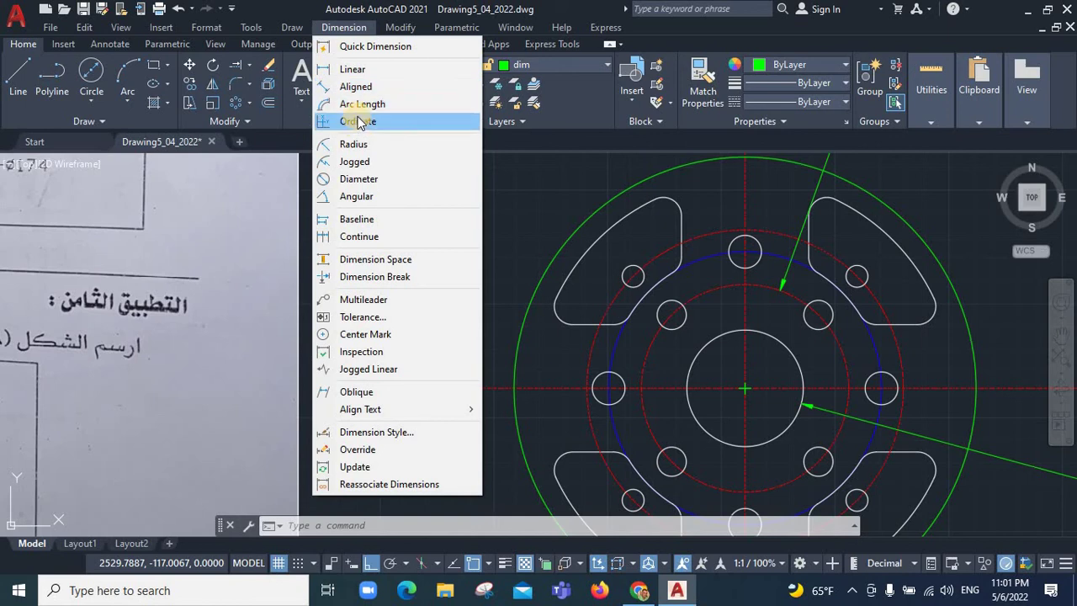
Add an R75 radius dimension to the blue circle, placed left of the part
left_click(354, 140)
left_click(589, 371)
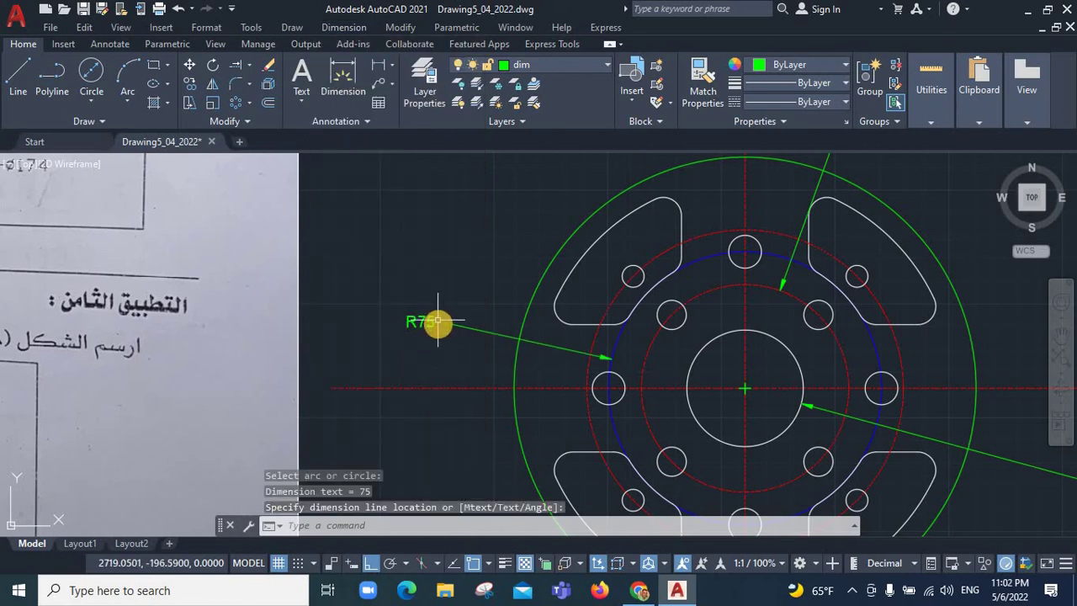
left_click(438, 321)
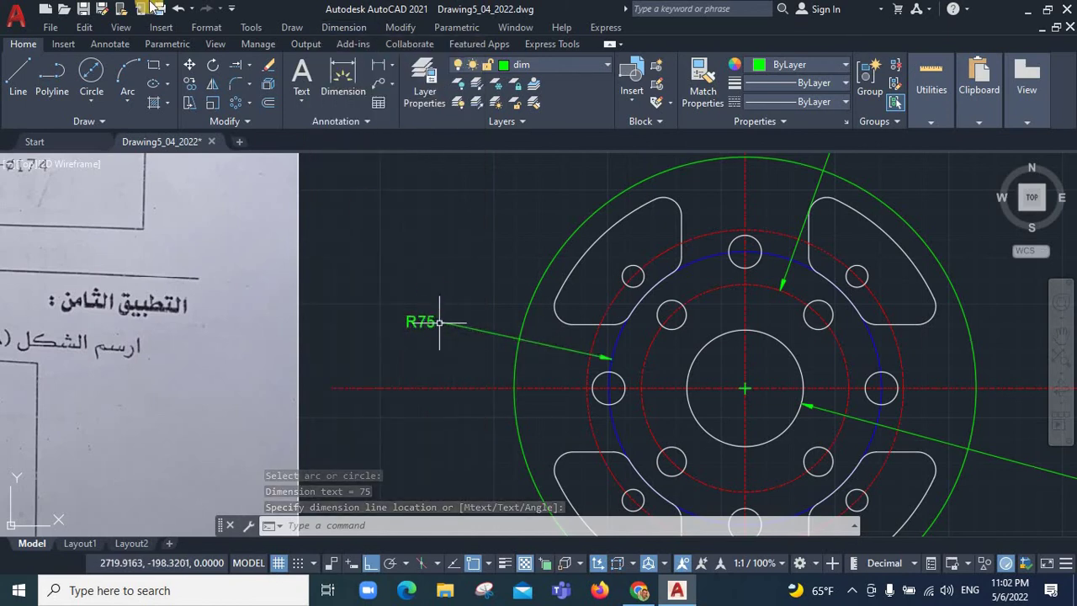
Add an R57 radius dimension to the inner red circle, above R75 on the left
left_click(345, 28)
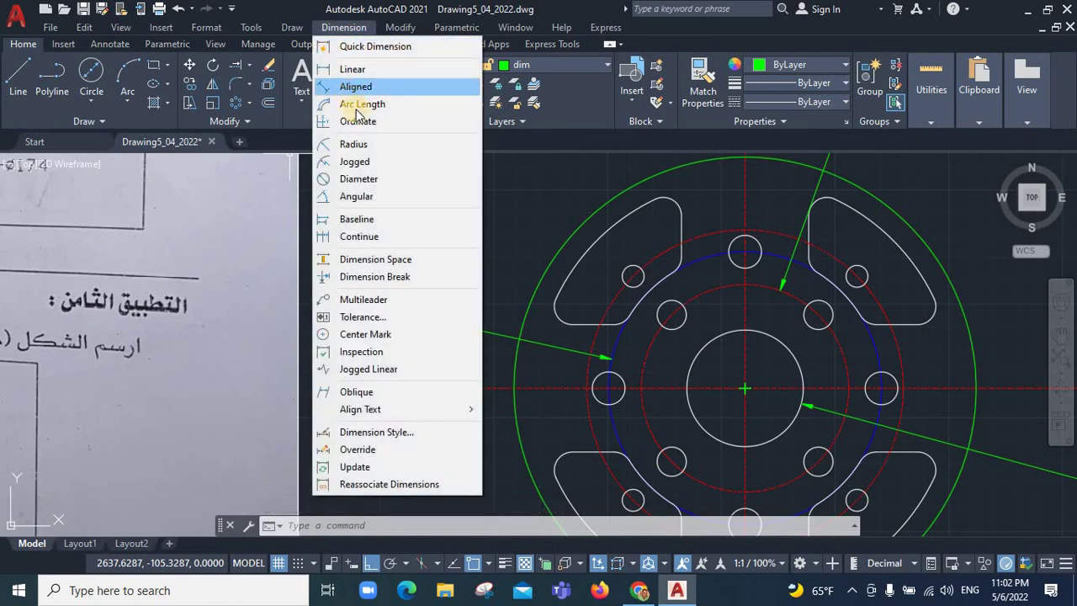
left_click(354, 144)
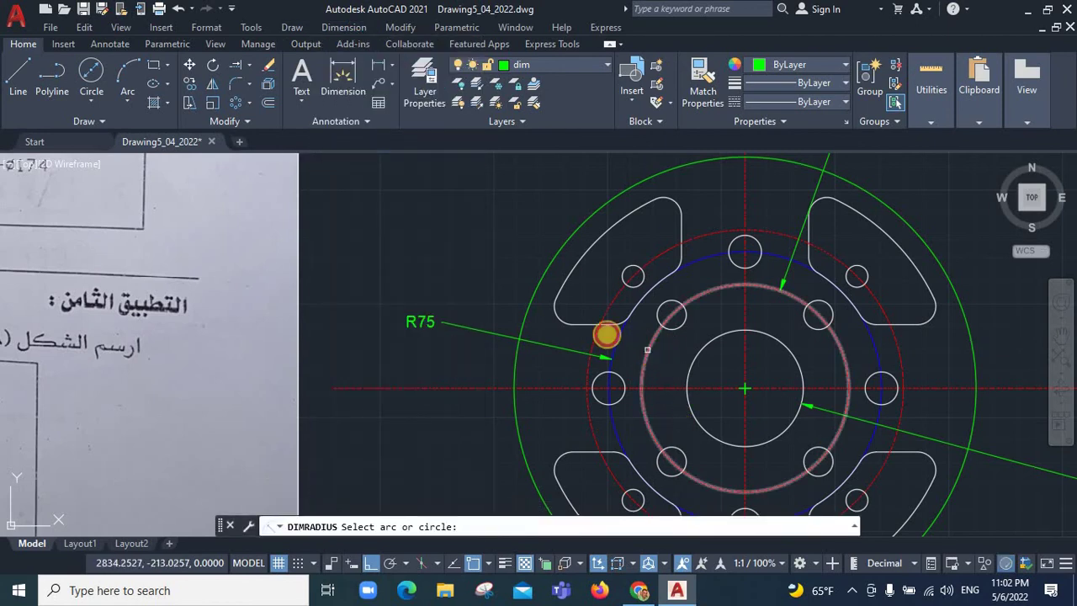
left_click(606, 331)
left_click(457, 253)
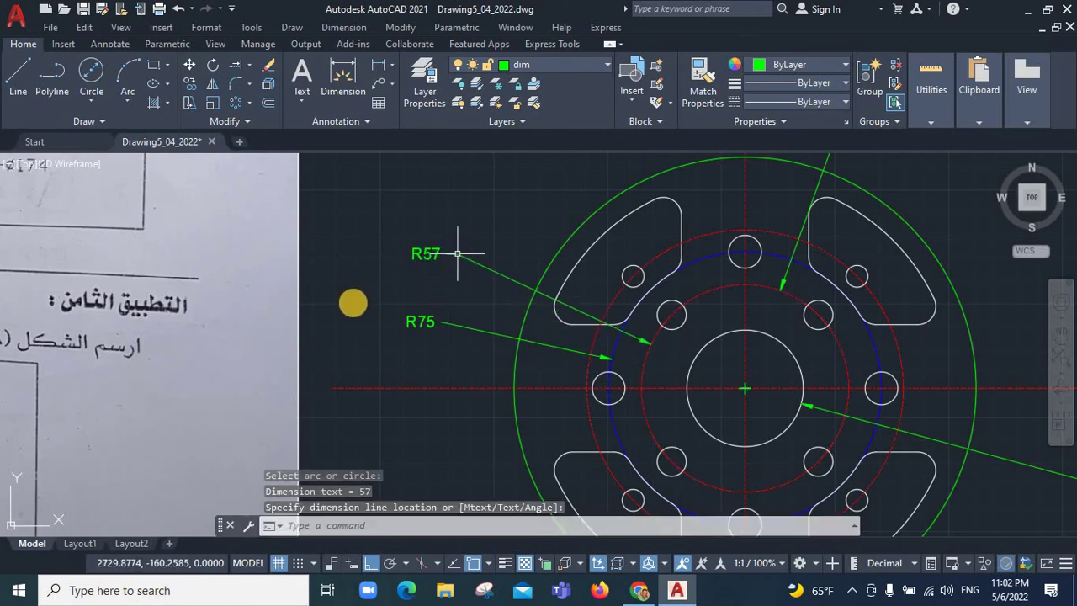
scroll(377, 300, "down", 5)
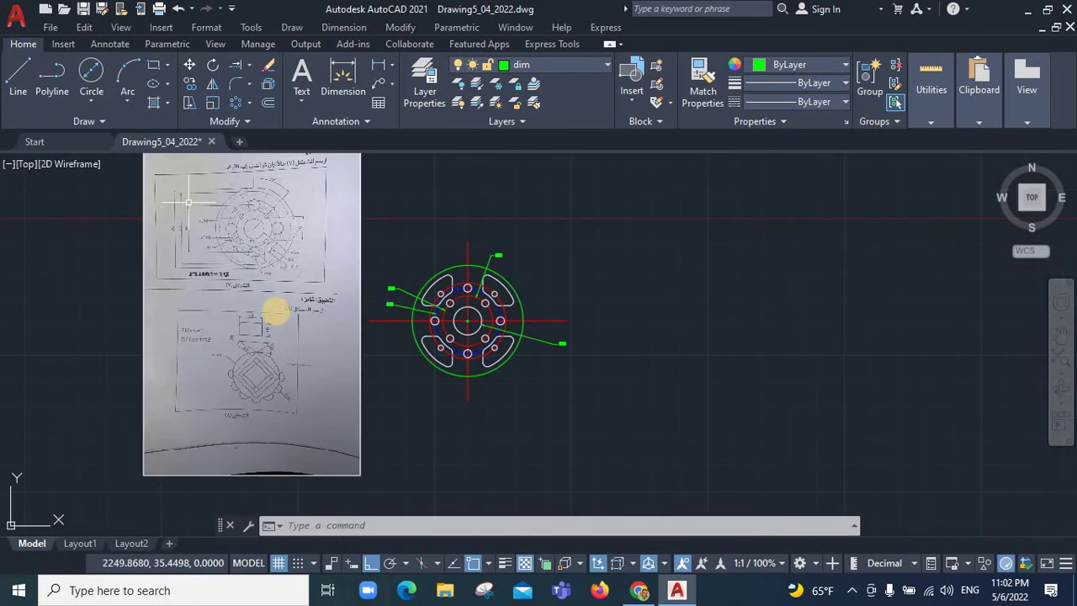
scroll(294, 298, "up", 5)
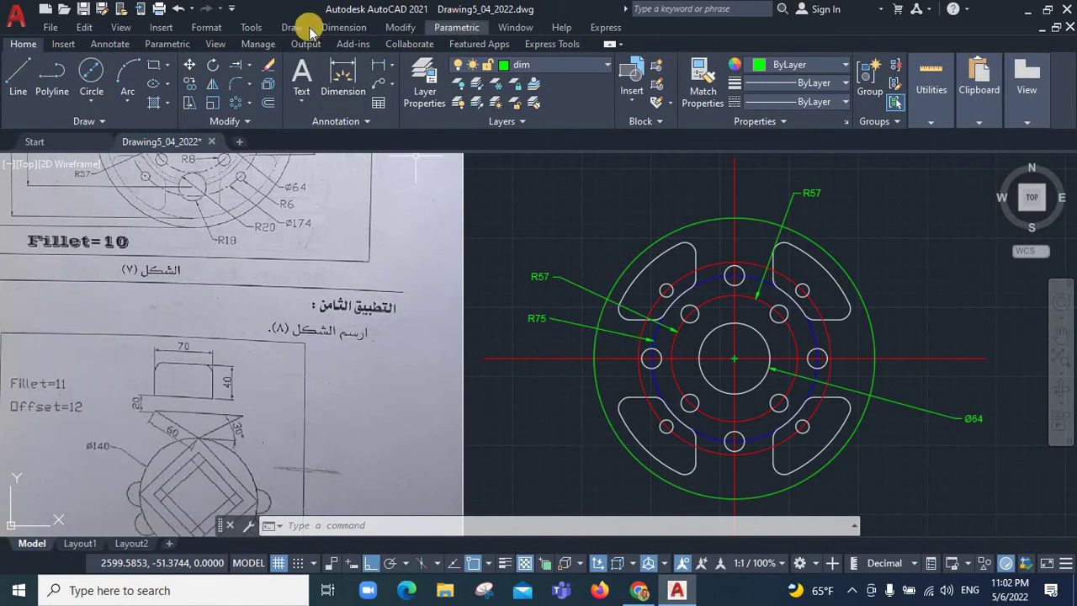
left_click(341, 27)
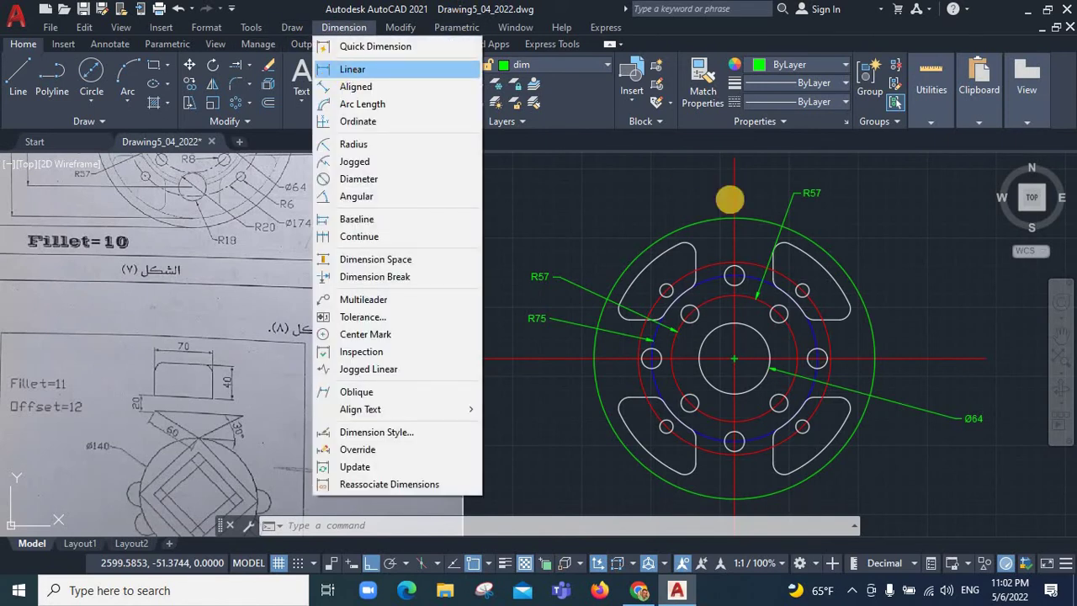
Add a vertical 254 linear dimension across the green circle, left of the part
key("Return")
left_click(734, 218)
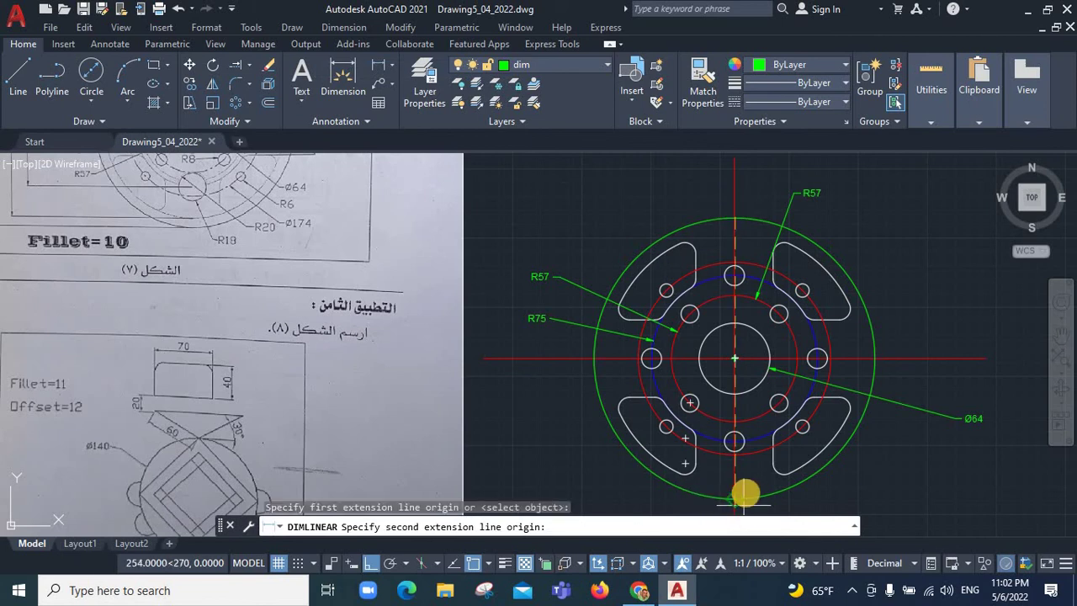
left_click(690, 471)
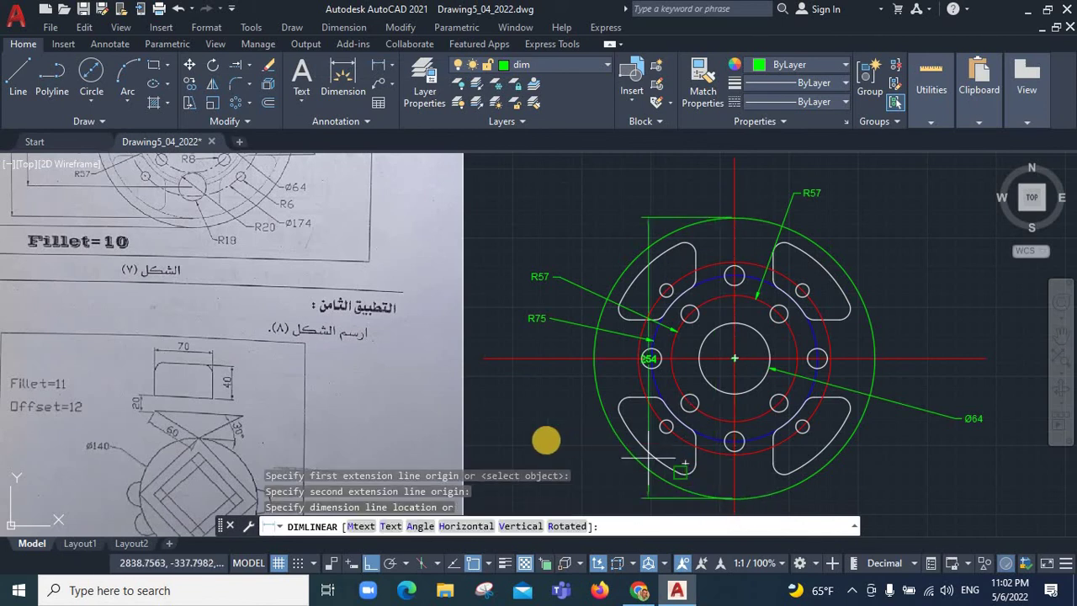
left_click(488, 428)
scroll(716, 282, "up", 2)
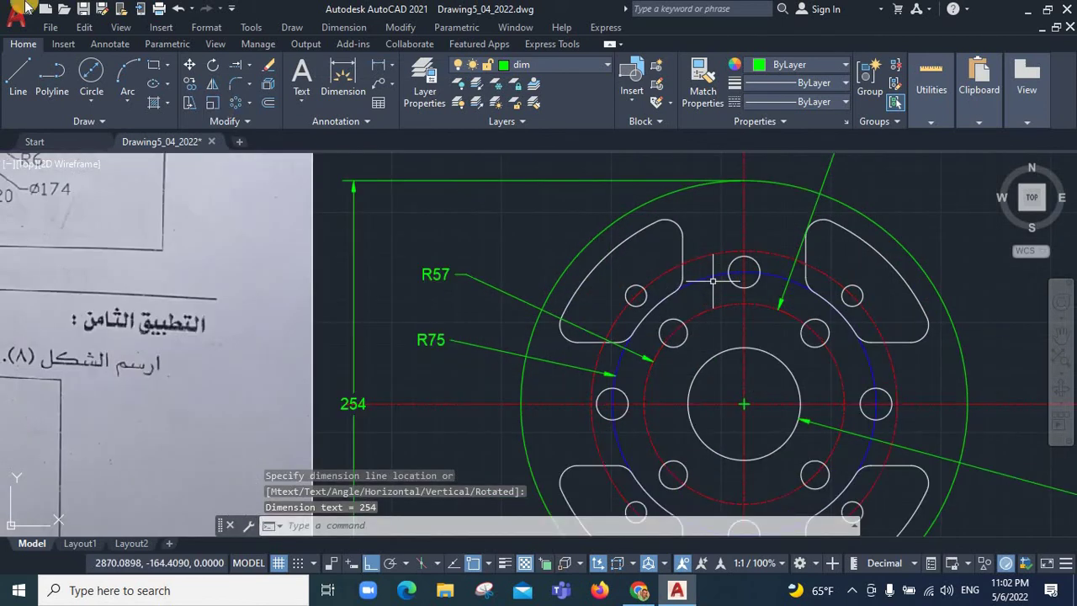
Dimension the right-hand small hole as R9, label up and to the right
left_click(347, 28)
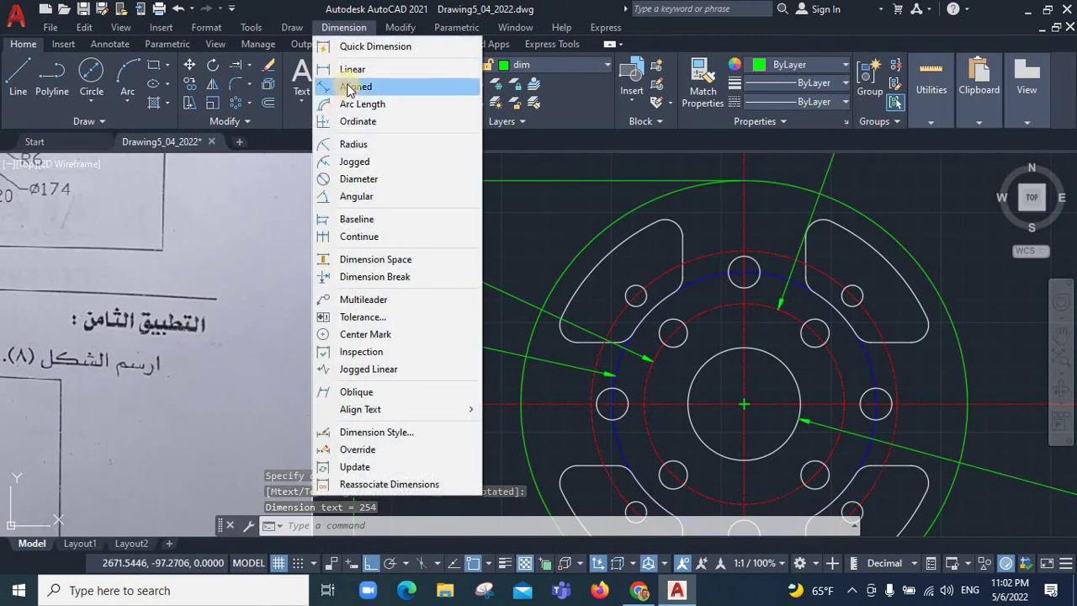
left_click(353, 144)
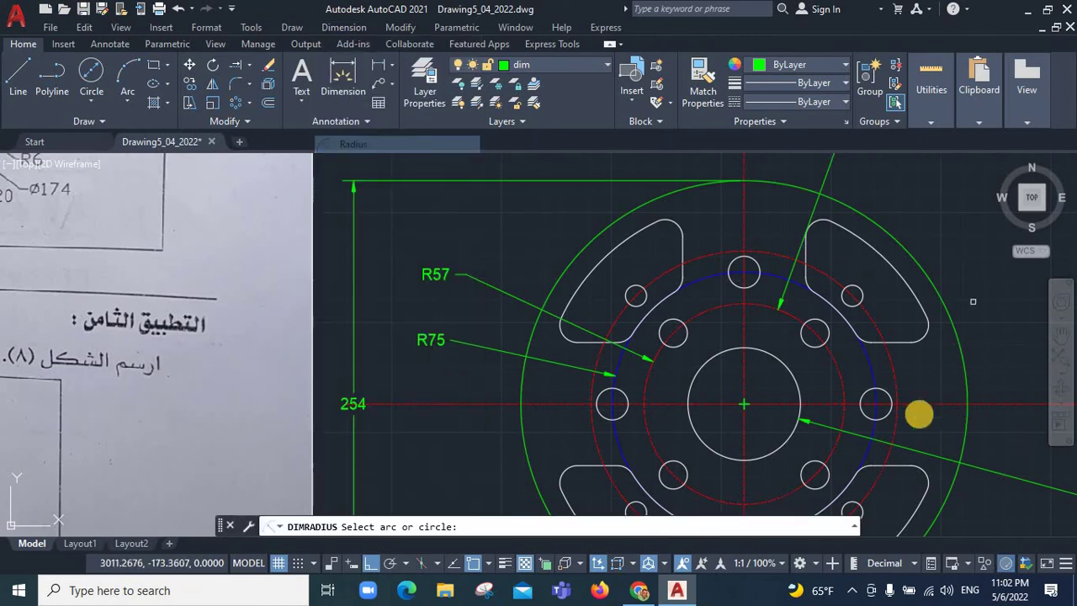
left_click(896, 394)
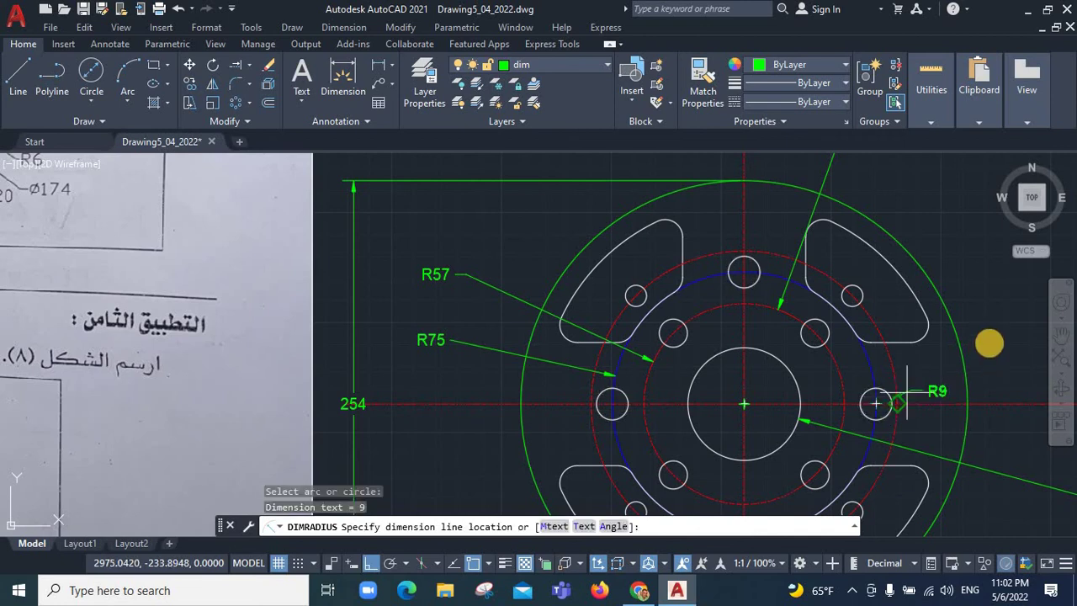
left_click(990, 342)
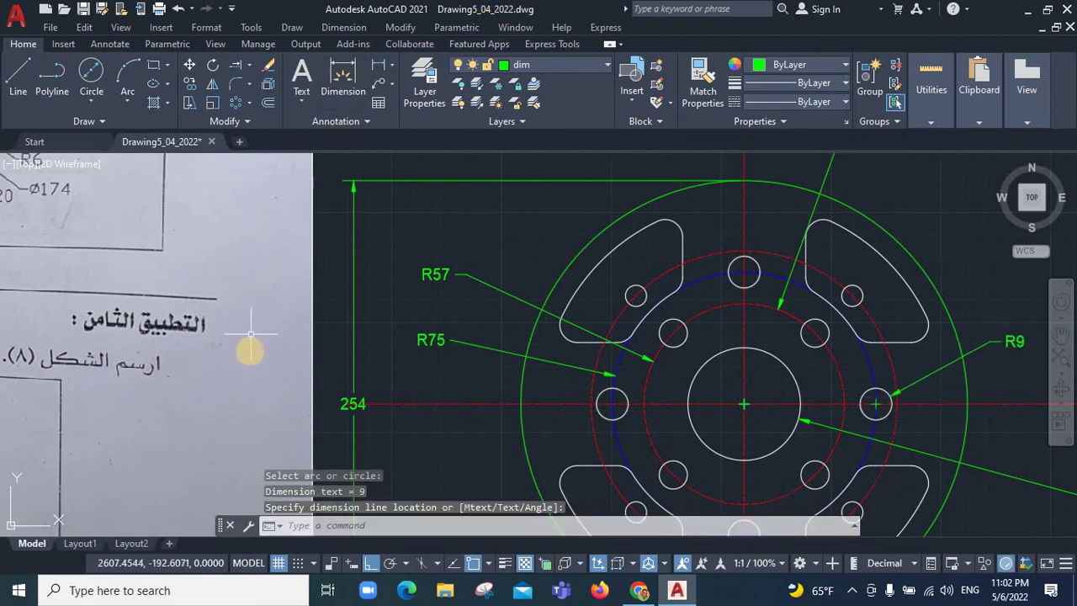
scroll(250, 353, "down", 4)
scroll(810, 376, "up", 5)
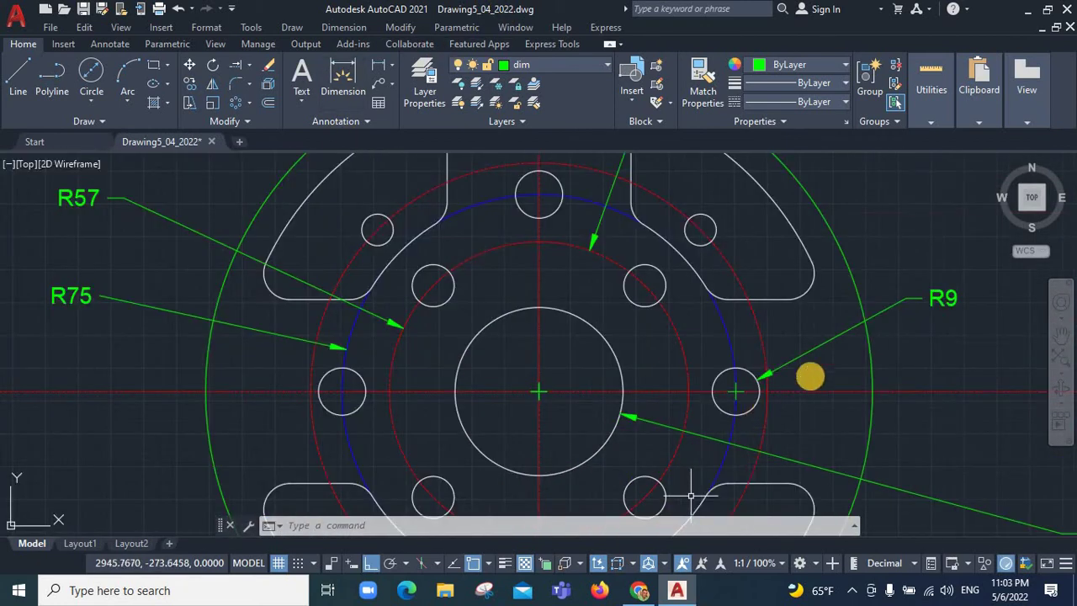
Delete the R9 label on the right-hand hole and explode the four-hole polar array into individual circles
left_click(924, 298)
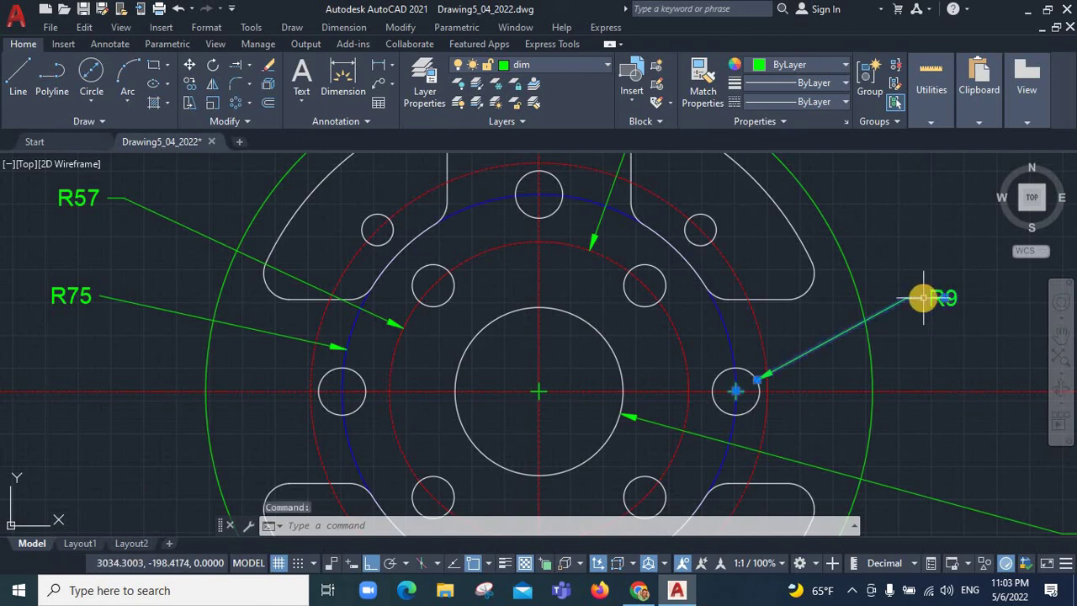
key("Delete")
left_click(539, 391)
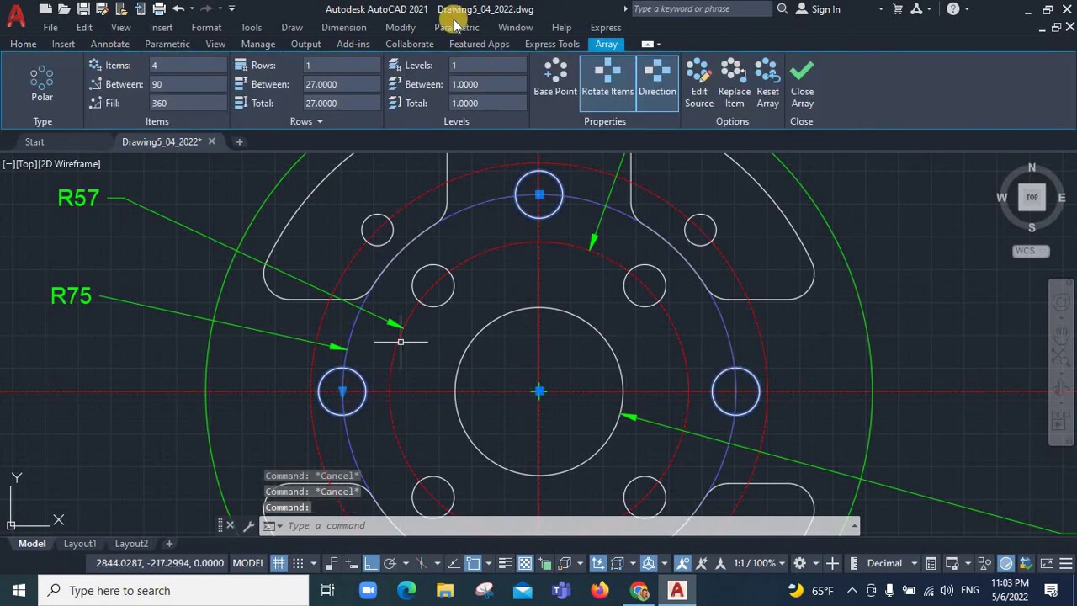
left_click(401, 27)
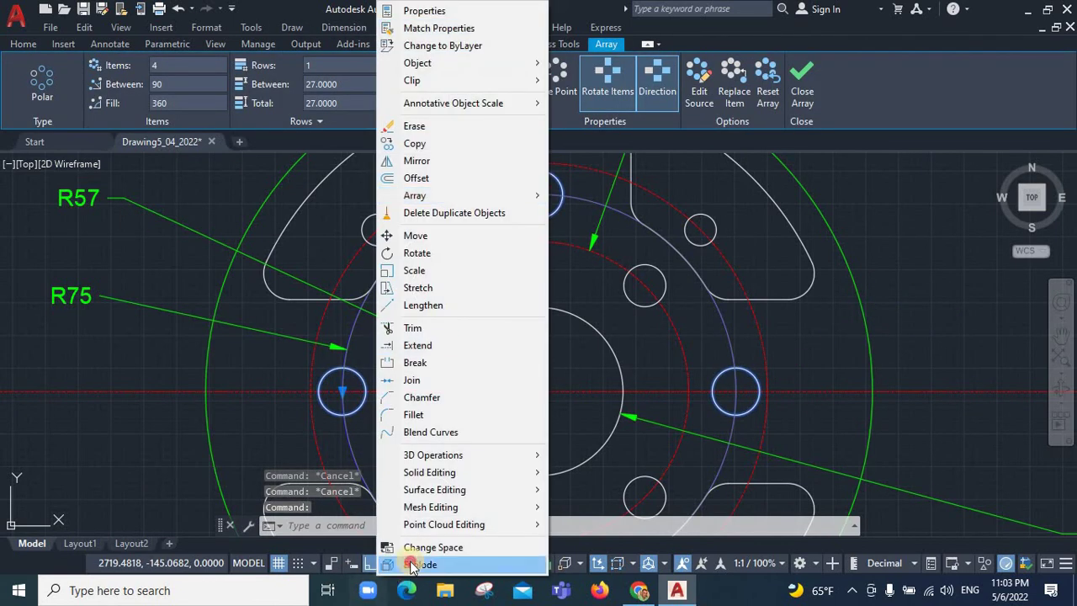
left_click(420, 564)
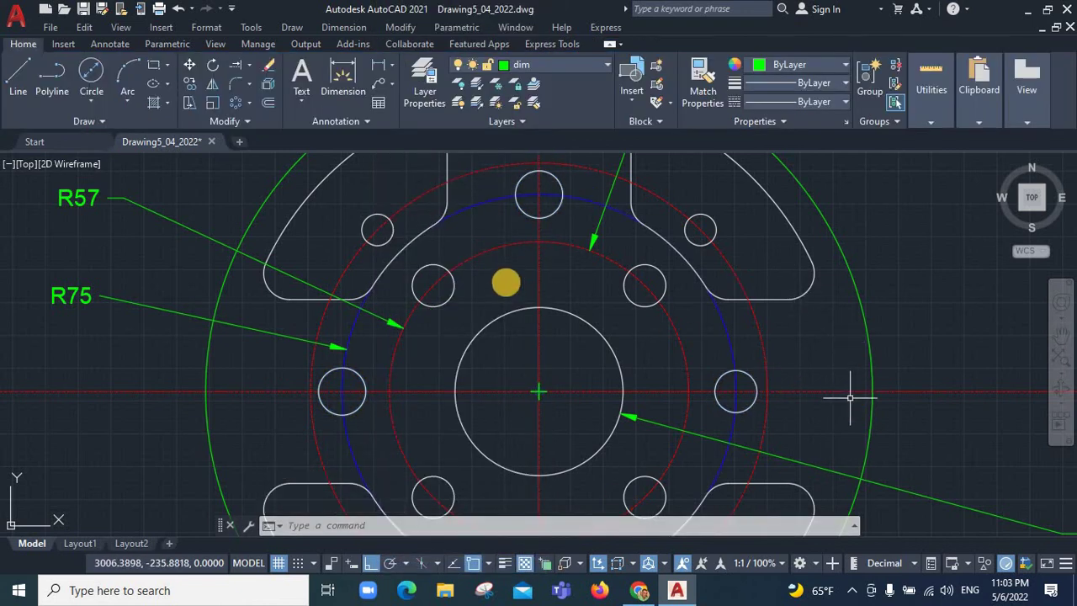
scroll(564, 322, "down", 4)
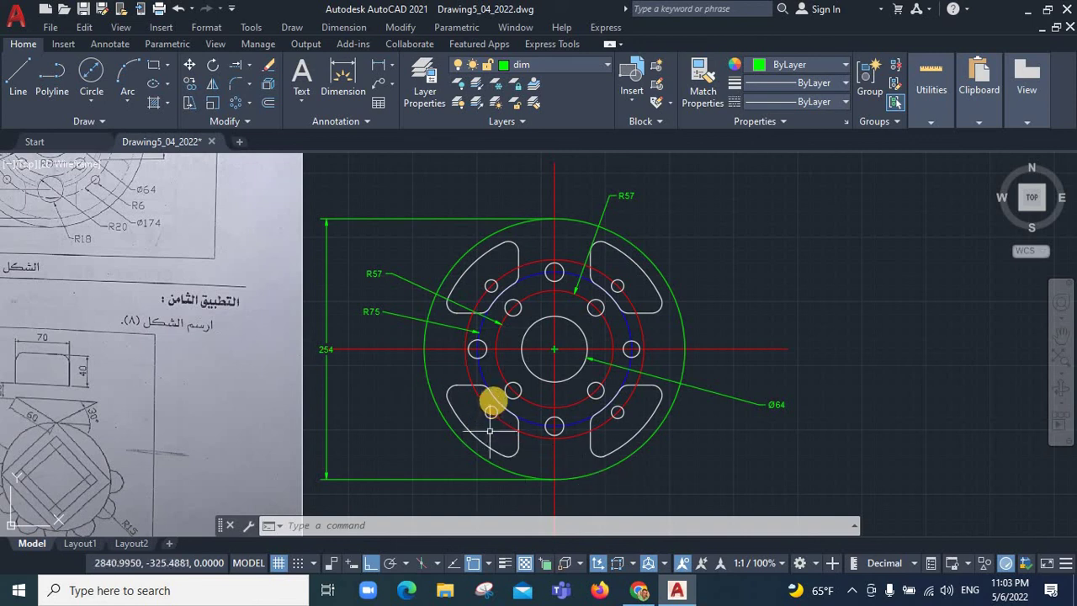
scroll(492, 402, "up", 5)
scroll(494, 399, "down", 3)
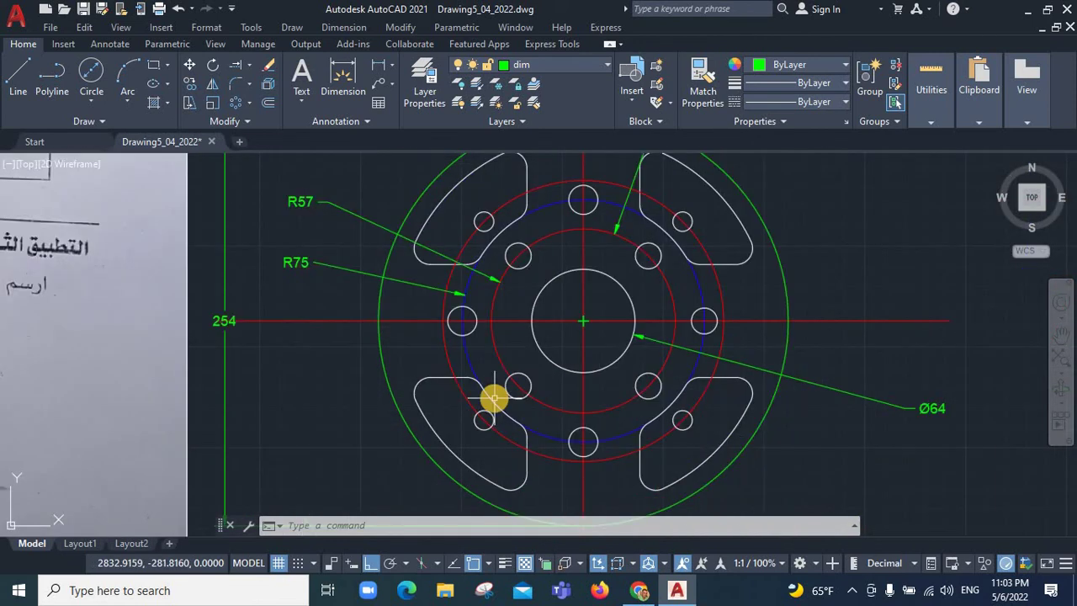